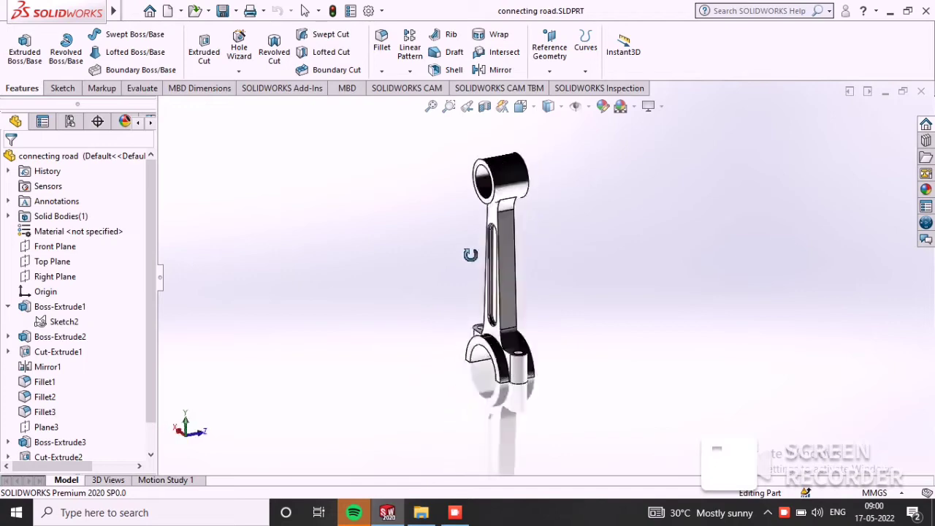
# Create a new part document for rebuilding the connecting rod.
pyautogui.scroll(-6, 678, 250)
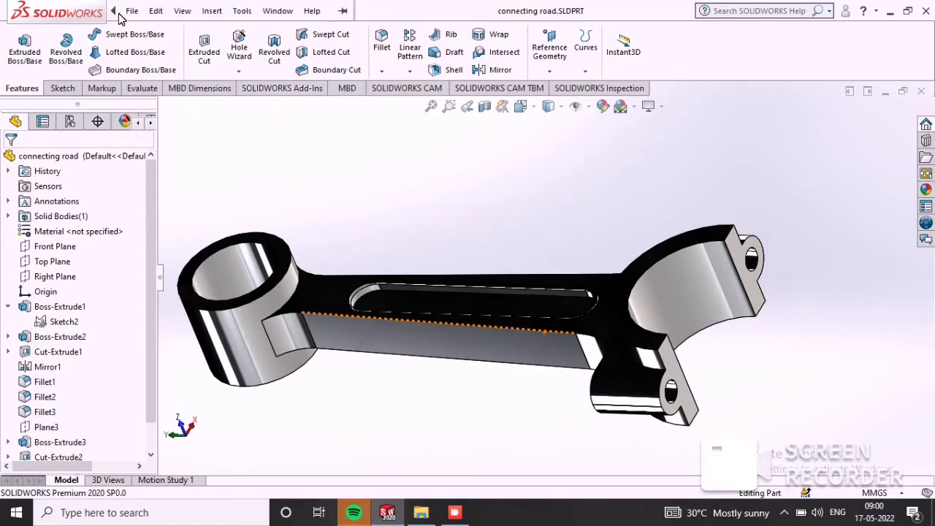
pyautogui.click(128, 10)
pyautogui.click(134, 31)
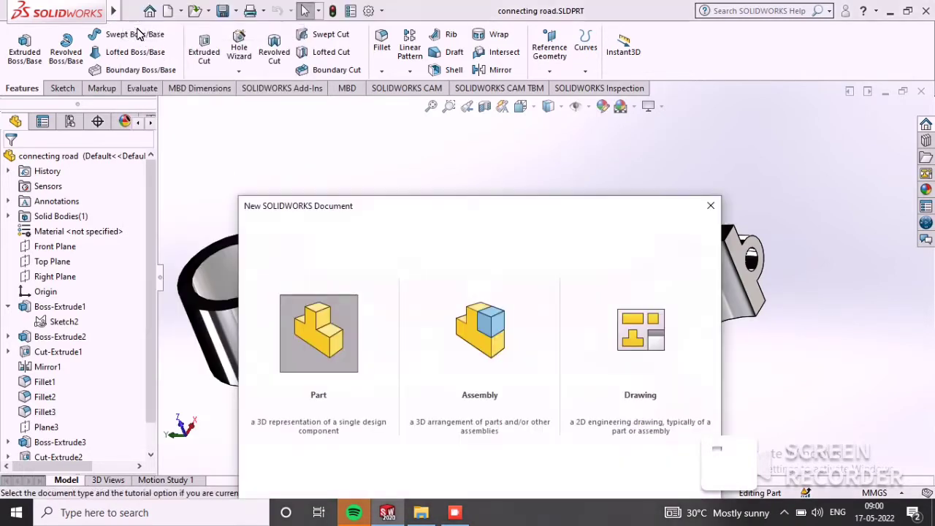
pyautogui.doubleClick(336, 331)
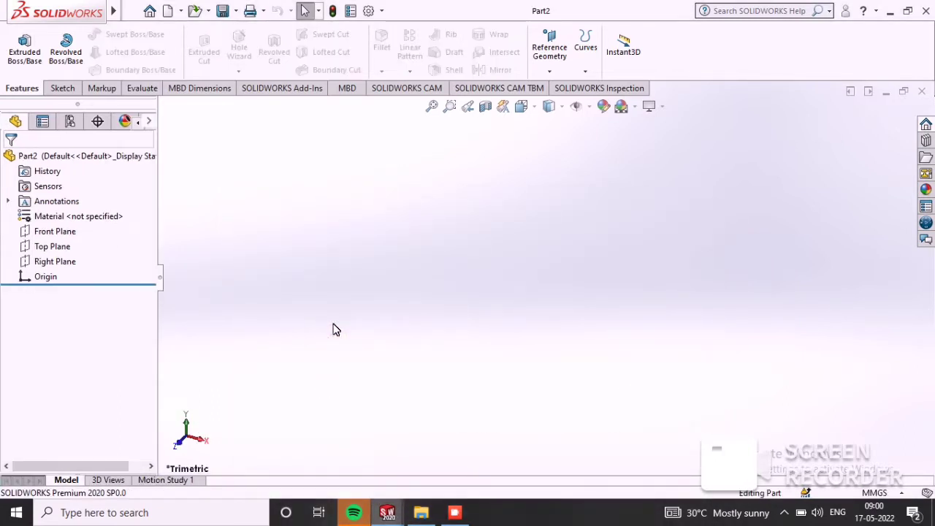
# Start a sketch on the Front Plane, viewed normal to the plane.
pyautogui.click(64, 236)
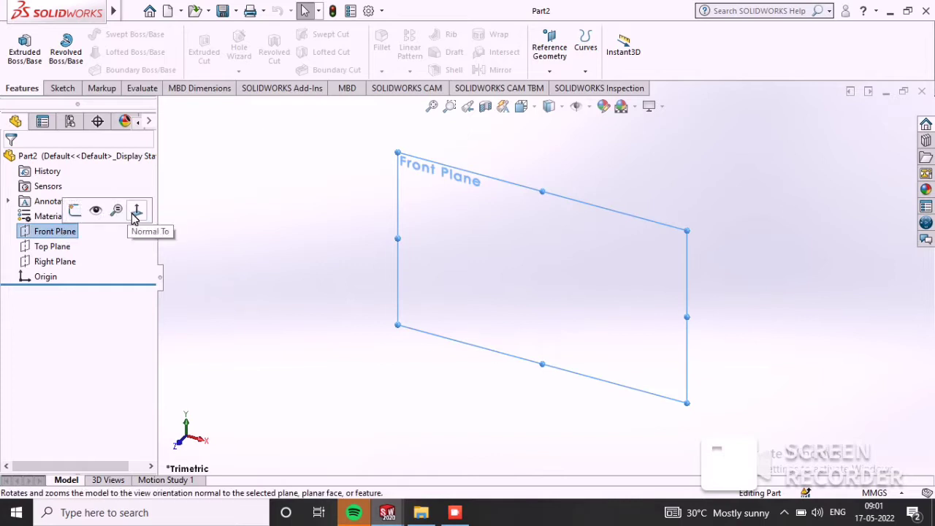
pyautogui.click(136, 212)
pyautogui.rightClick(65, 231)
pyautogui.click(76, 209)
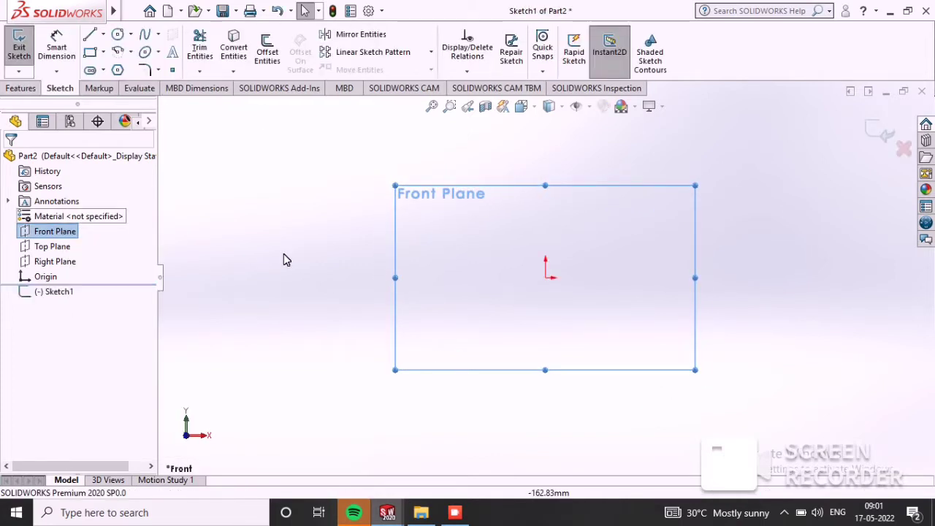
# Sketch two concentric circles centred on the origin, the outer one about 29 mm in diameter.
pyautogui.click(117, 36)
pyautogui.scroll(-4, 548, 281)
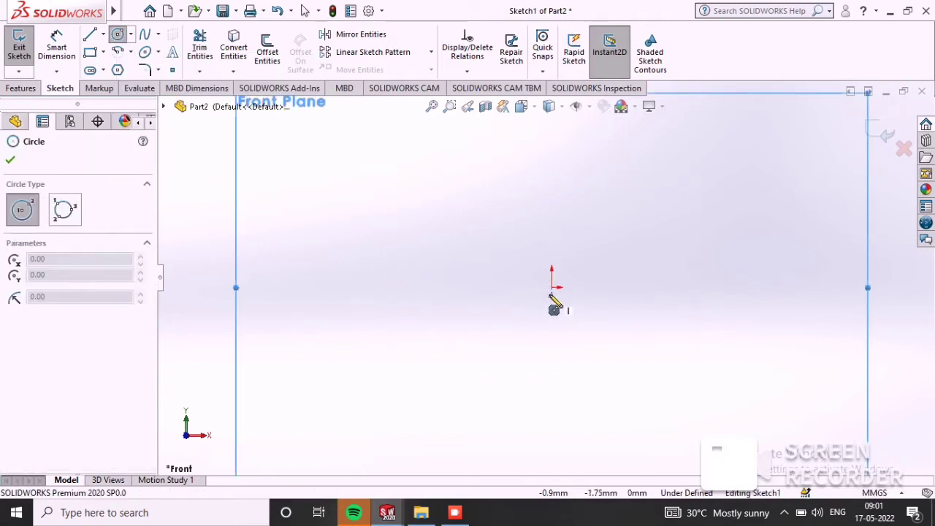
pyautogui.click(552, 288)
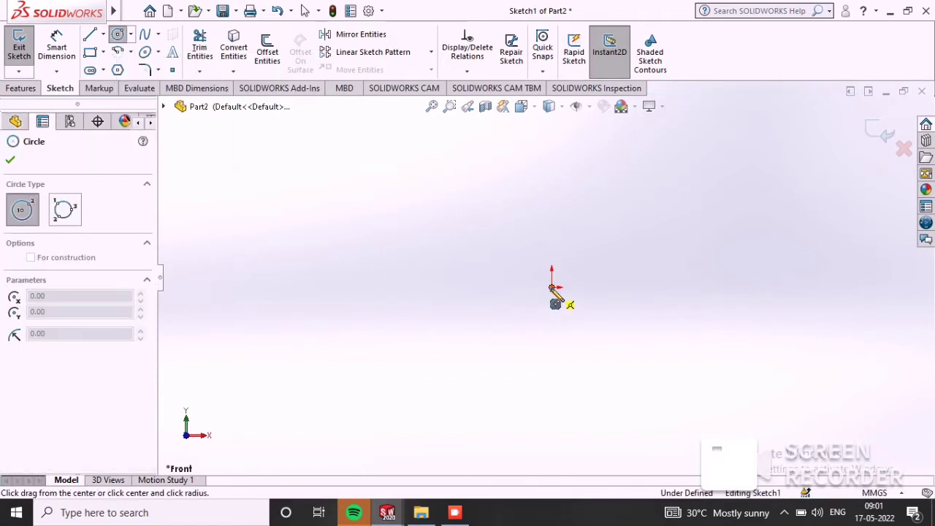
pyautogui.click(594, 335)
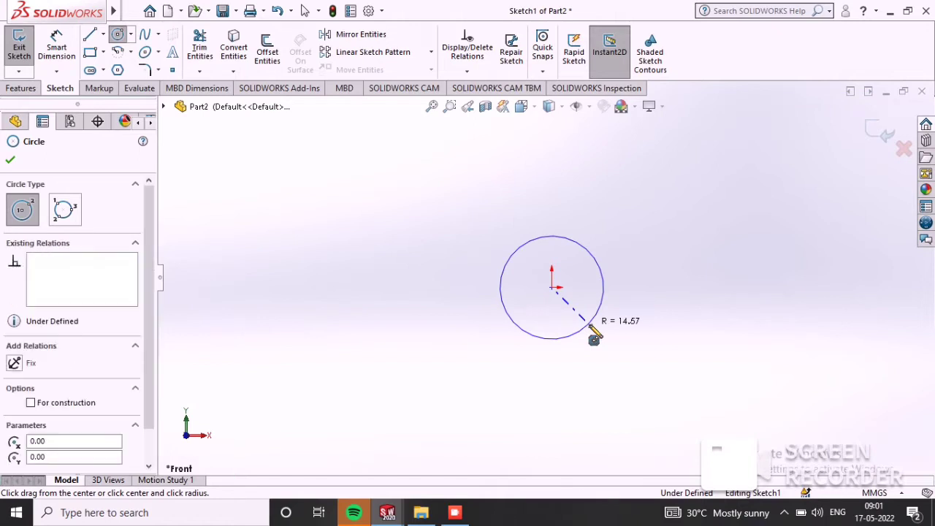
pyautogui.click(551, 287)
pyautogui.click(573, 310)
# Sketch two concentric circles vertically above the origin, with their shared centre about 73 mm up.
pyautogui.scroll(4, 556, 256)
pyautogui.scroll(-4, 559, 196)
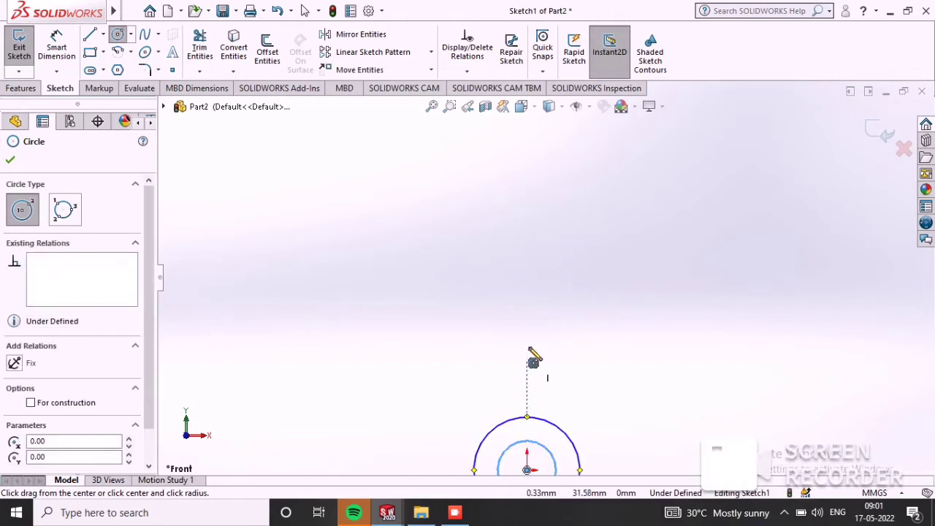
pyautogui.click(527, 207)
pyautogui.click(543, 230)
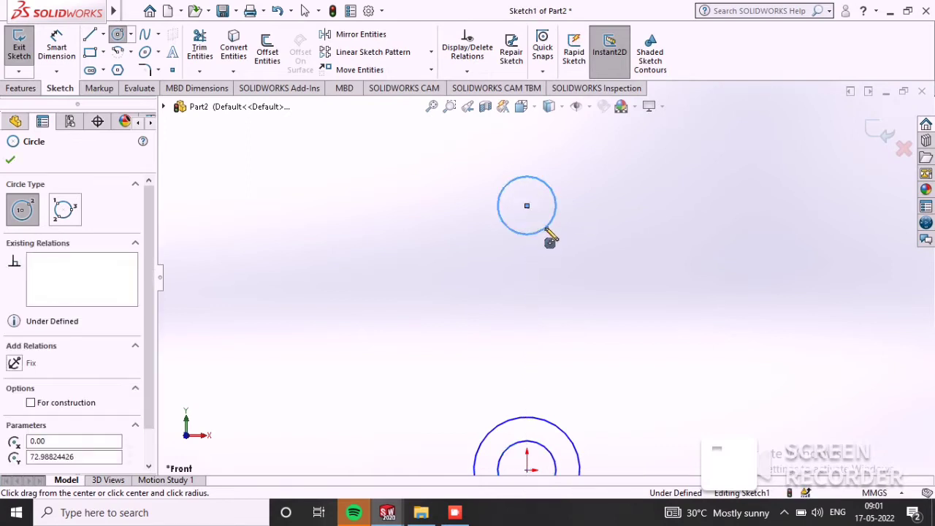
pyautogui.click(526, 207)
pyautogui.click(587, 230)
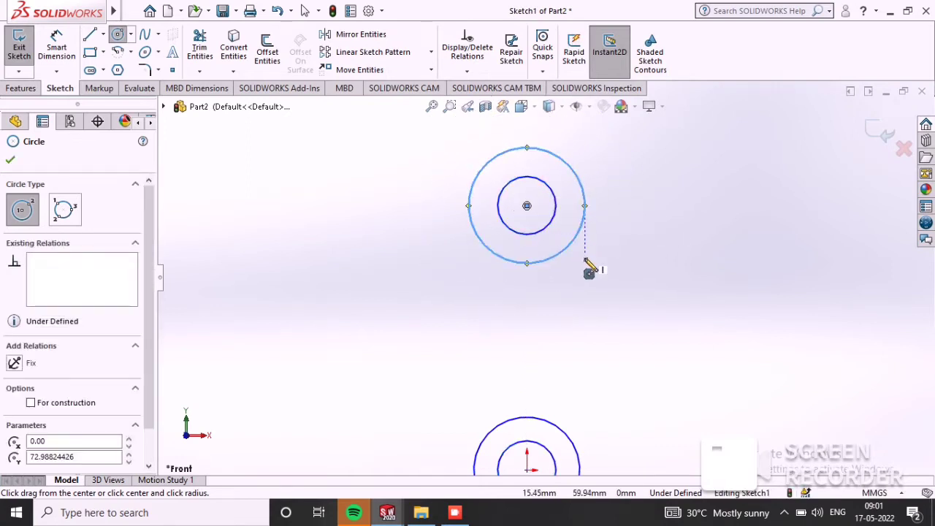
# Draw a vertical centerline from the upper circles' centre to the origin and end the chain.
pyautogui.scroll(3, 585, 293)
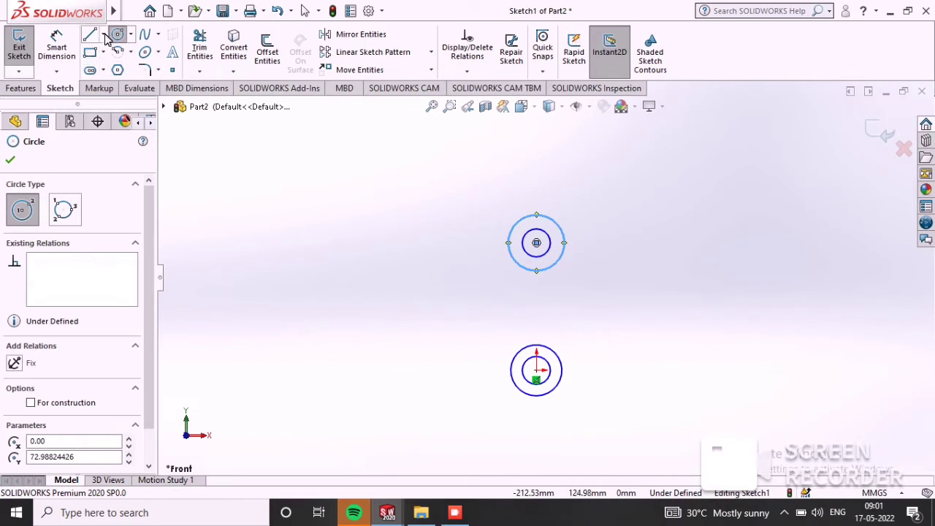
pyautogui.click(103, 34)
pyautogui.click(121, 67)
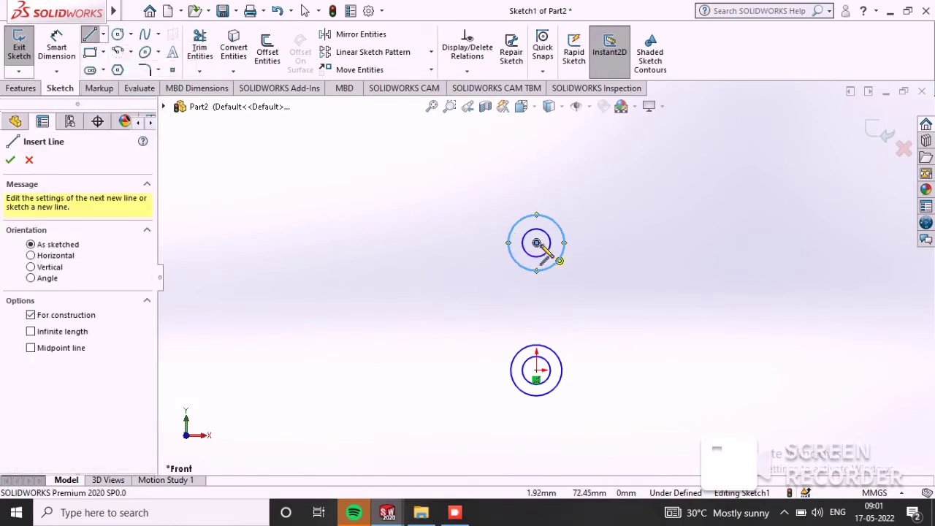
pyautogui.click(538, 243)
pyautogui.scroll(-6, 544, 355)
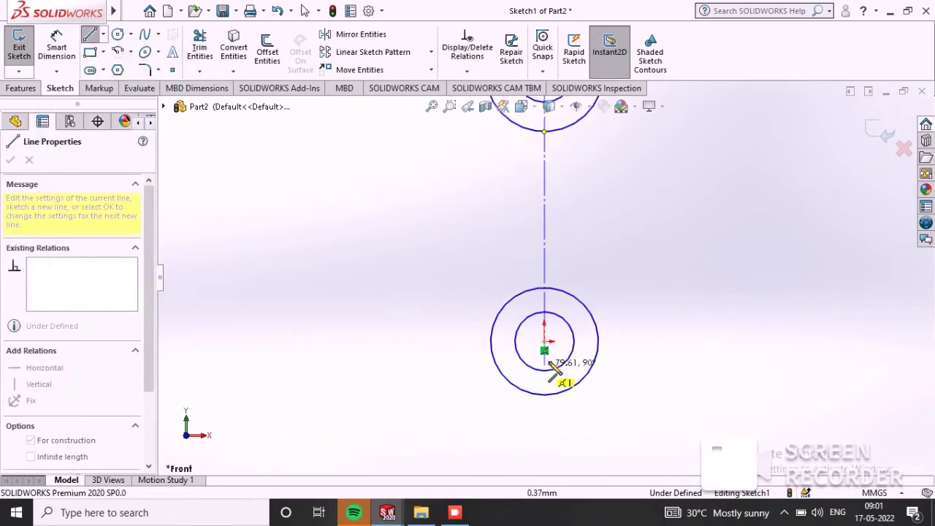
pyautogui.click(543, 331)
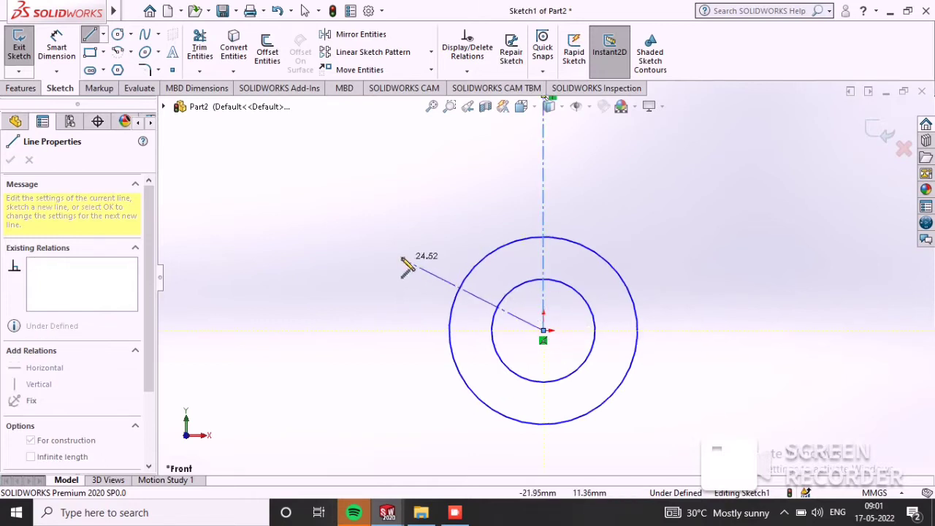
pyautogui.rightClick(428, 237)
pyautogui.click(425, 266)
# Dimension the lower outer circle's diameter as 72 mm.
pyautogui.scroll(5, 422, 268)
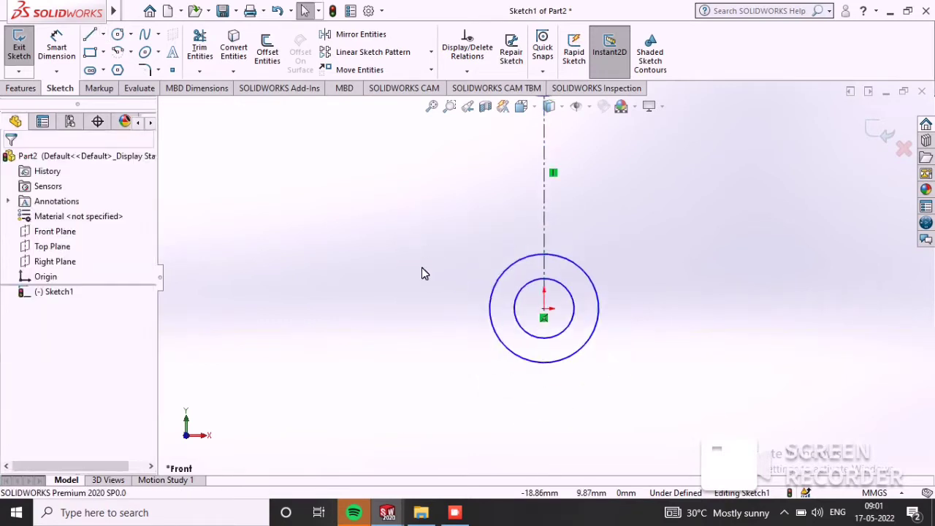
pyautogui.click(57, 42)
pyautogui.click(577, 294)
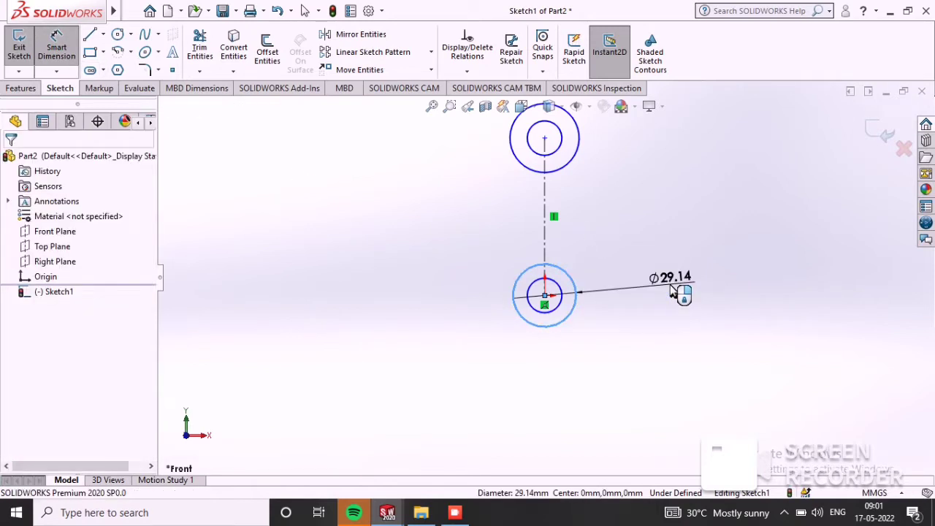
pyautogui.click(672, 290)
pyautogui.click(673, 289)
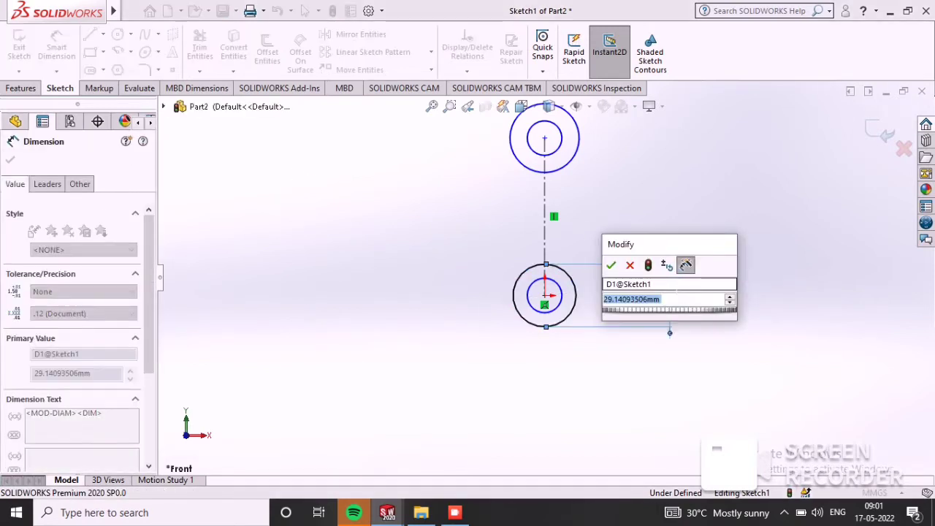
pyautogui.write('72')
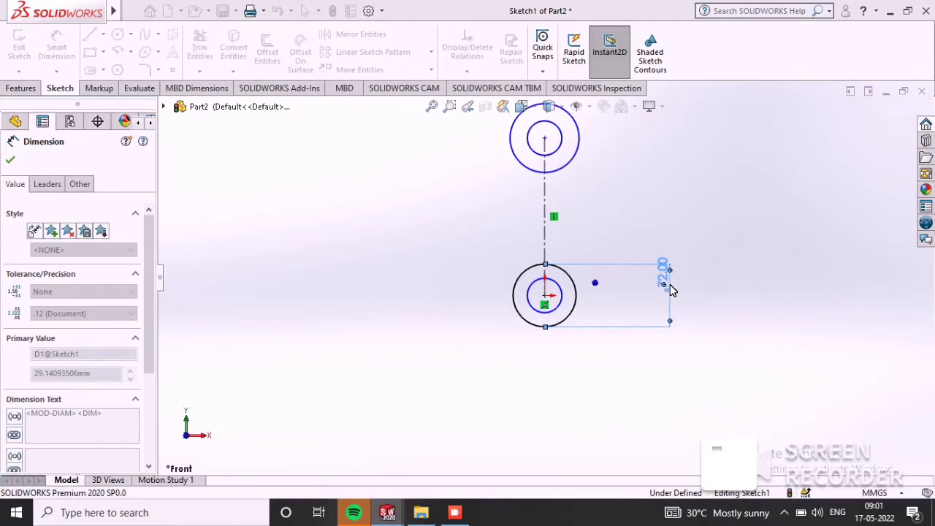
pyautogui.press('Return')
# Dimension the lower inner circle's diameter as 54 mm.
pyautogui.click(563, 293)
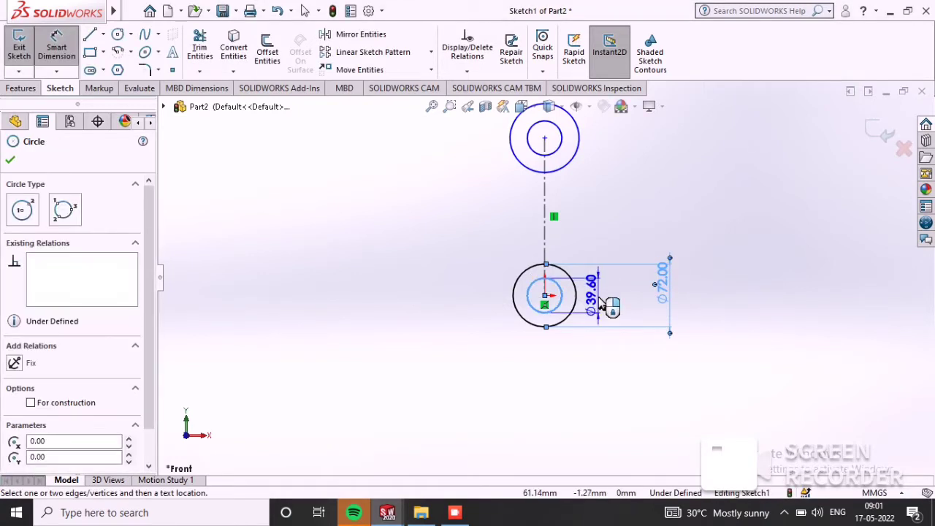
pyautogui.click(665, 307)
pyautogui.write('54')
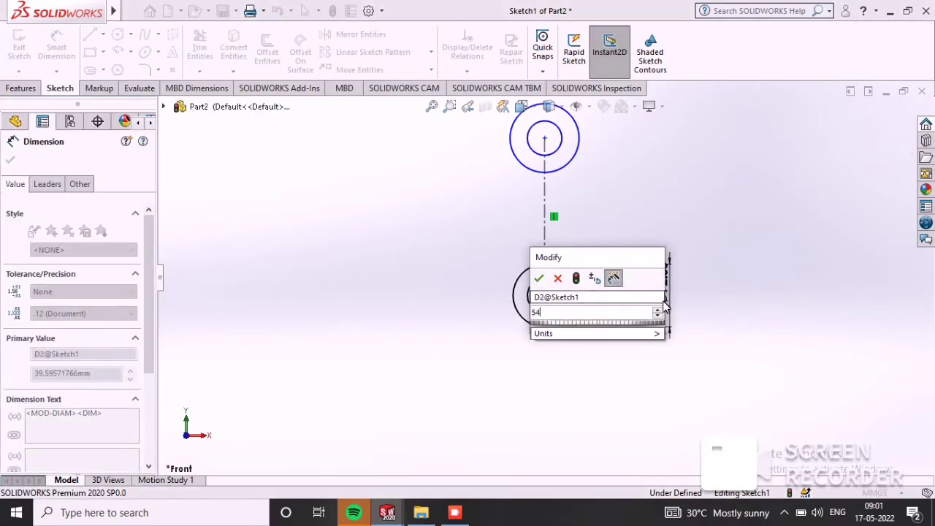
pyautogui.press('Return')
# Dimension the upper outer circle's diameter as 45 mm.
pyautogui.scroll(-2, 590, 177)
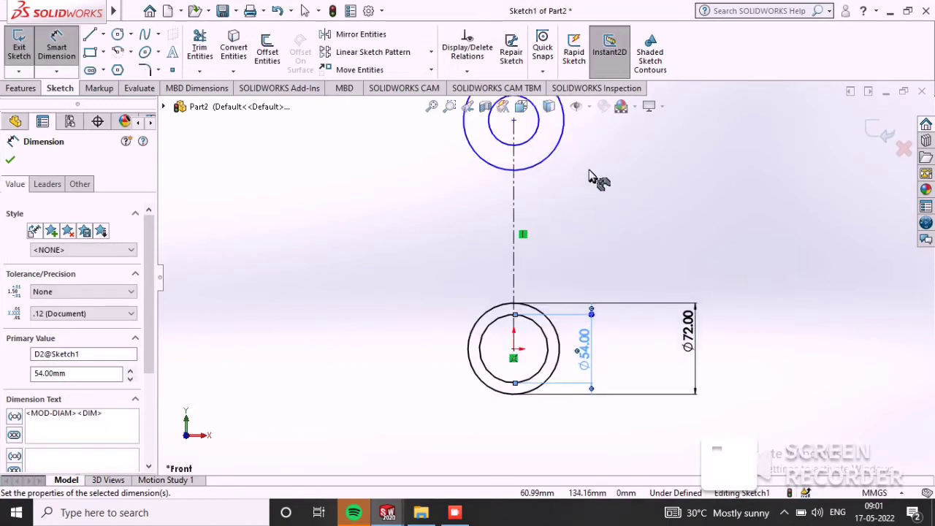
pyautogui.click(565, 140)
pyautogui.click(654, 154)
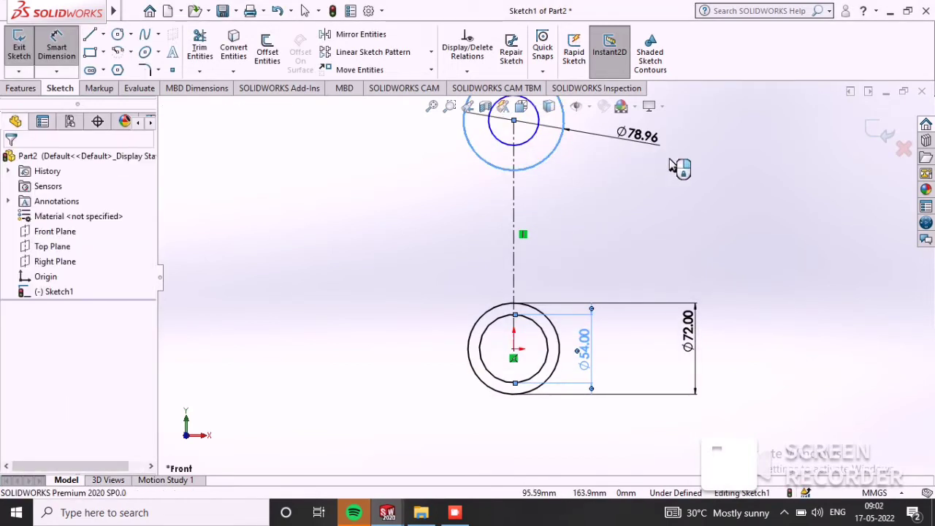
pyautogui.write('45')
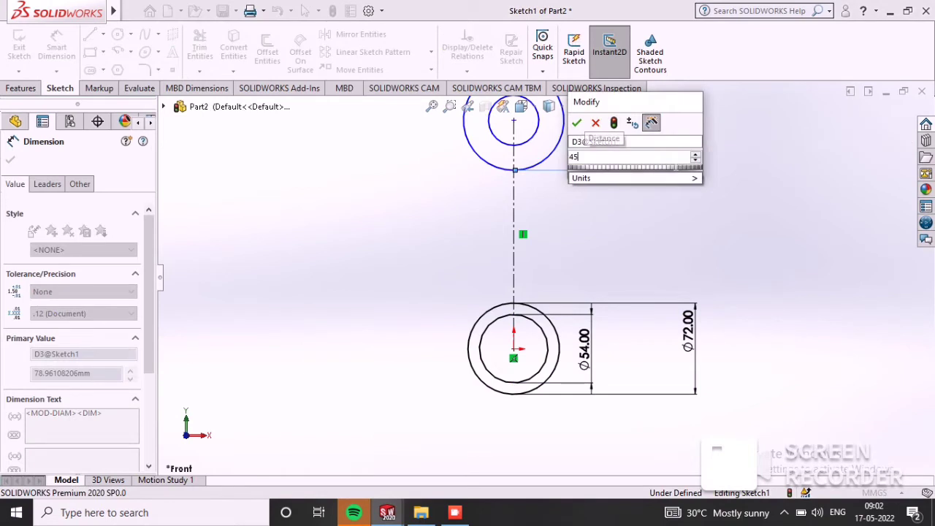
pyautogui.press('Return')
# Dimension the upper inner circle's diameter as 33.8 mm.
pyautogui.scroll(-3, 555, 146)
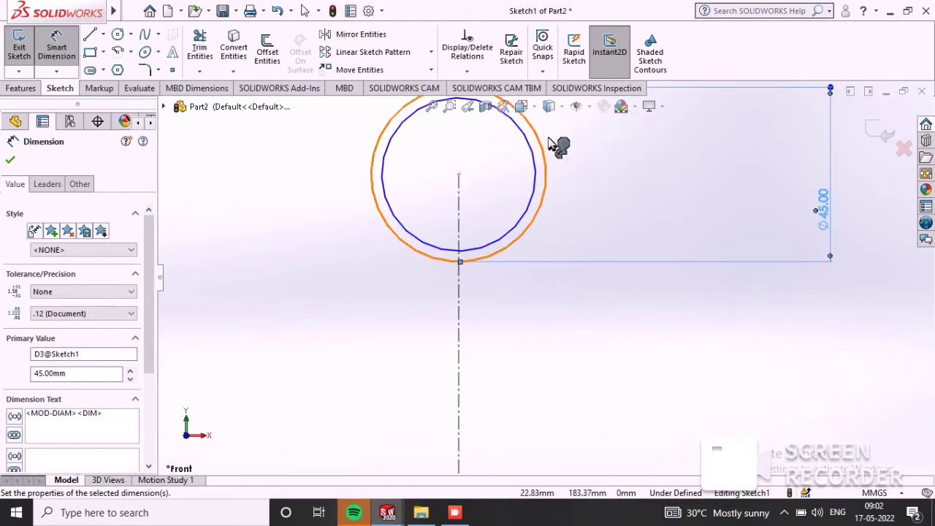
pyautogui.click(537, 159)
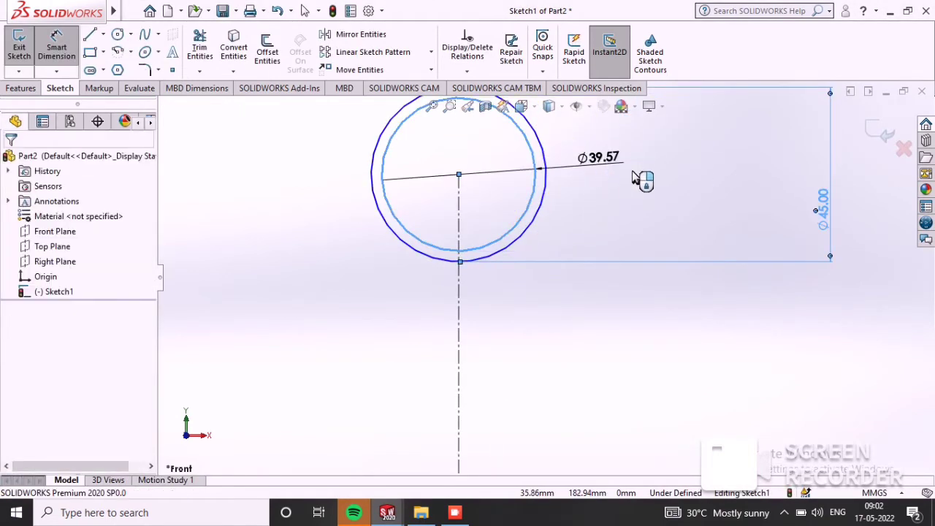
pyautogui.click(634, 177)
pyautogui.write('33.8')
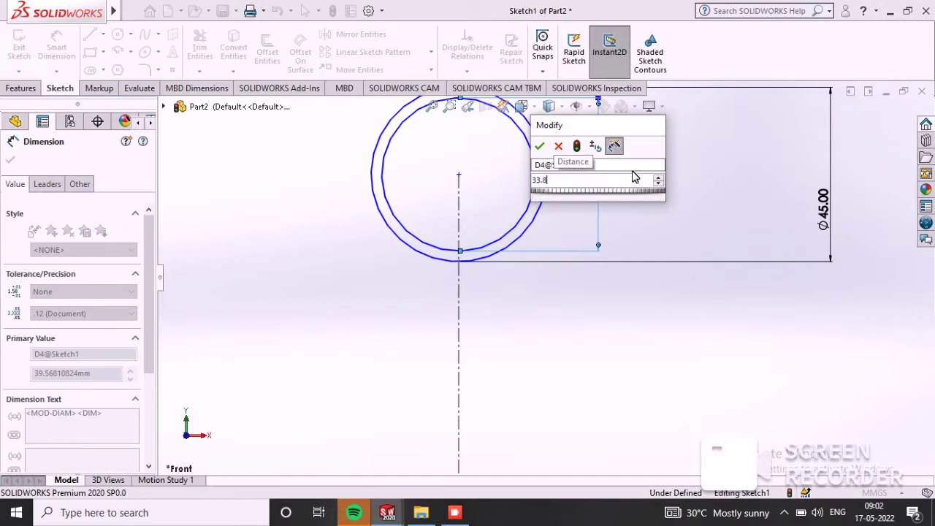
pyautogui.press('Return')
# Dimension the vertical centerline between the two circle centres as 201.2 mm.
pyautogui.scroll(5, 560, 244)
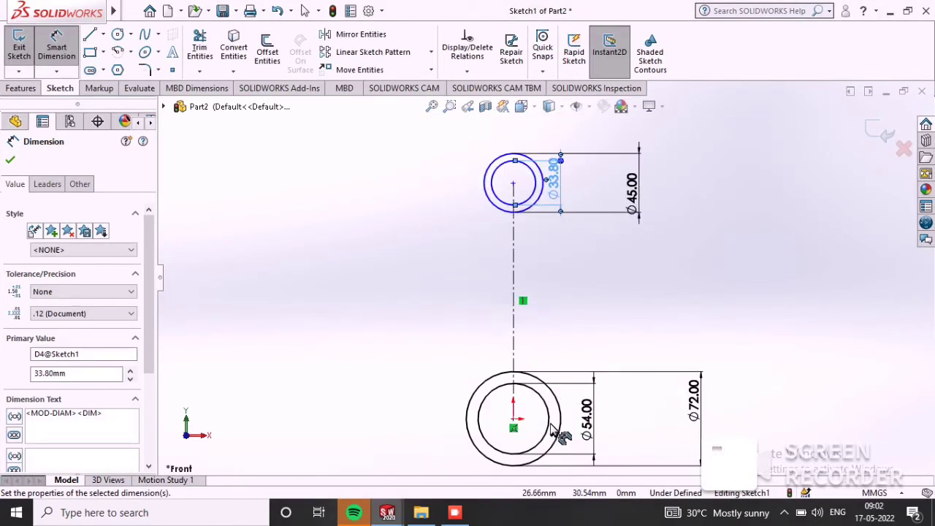
pyautogui.scroll(-3, 532, 410)
pyautogui.scroll(3, 536, 193)
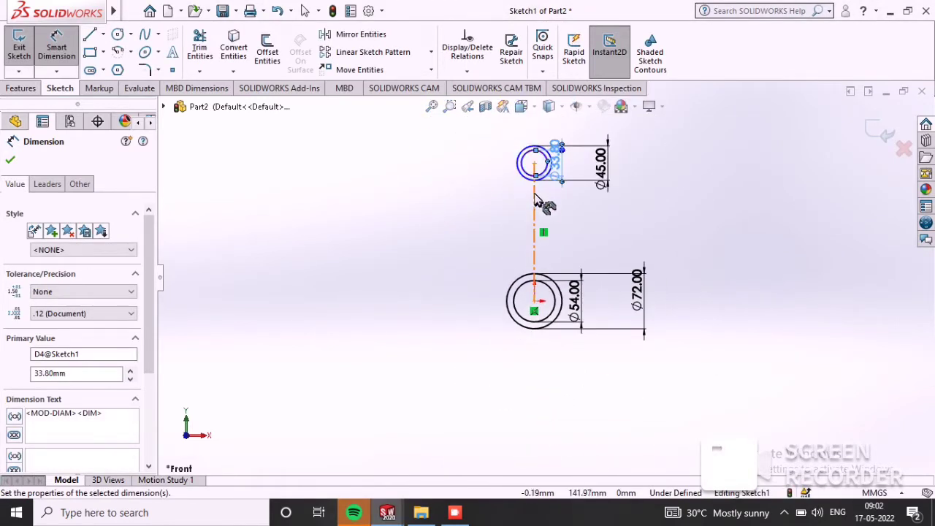
pyautogui.click(538, 204)
pyautogui.click(433, 217)
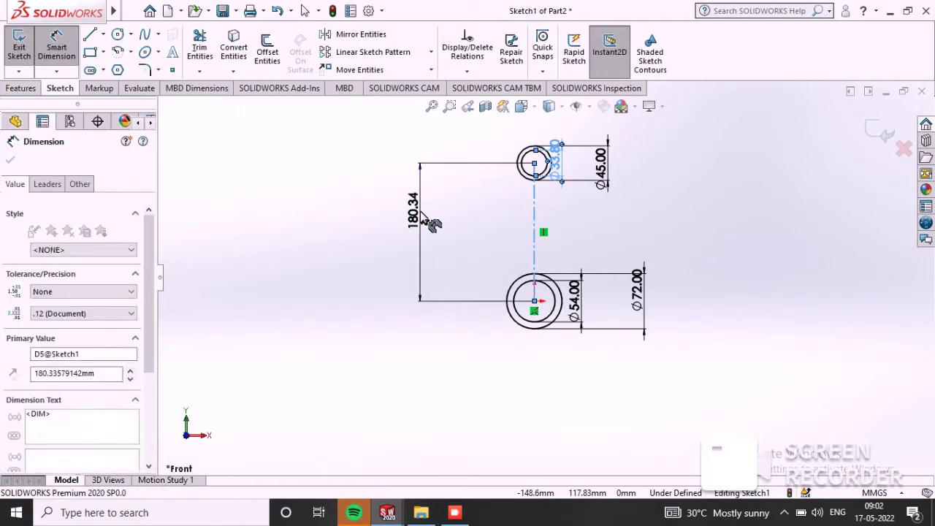
pyautogui.write('2')
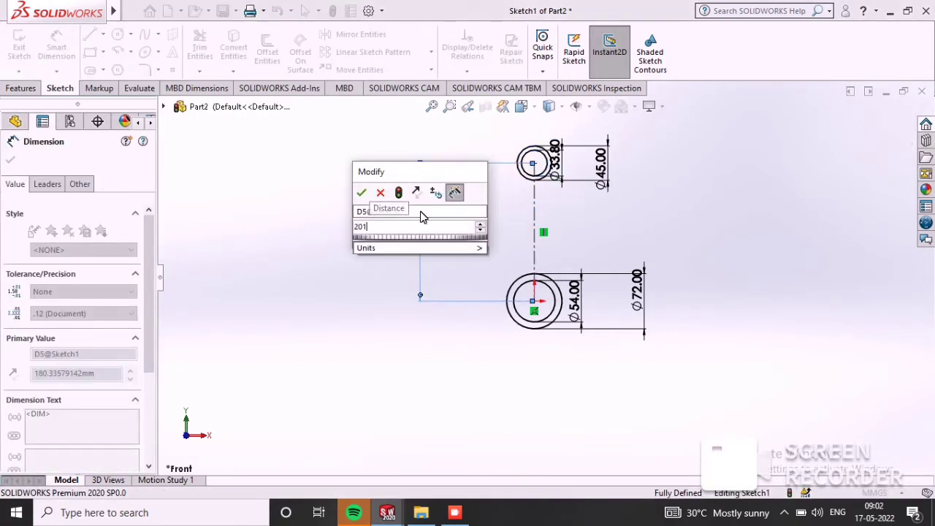
pyautogui.write('01.2')
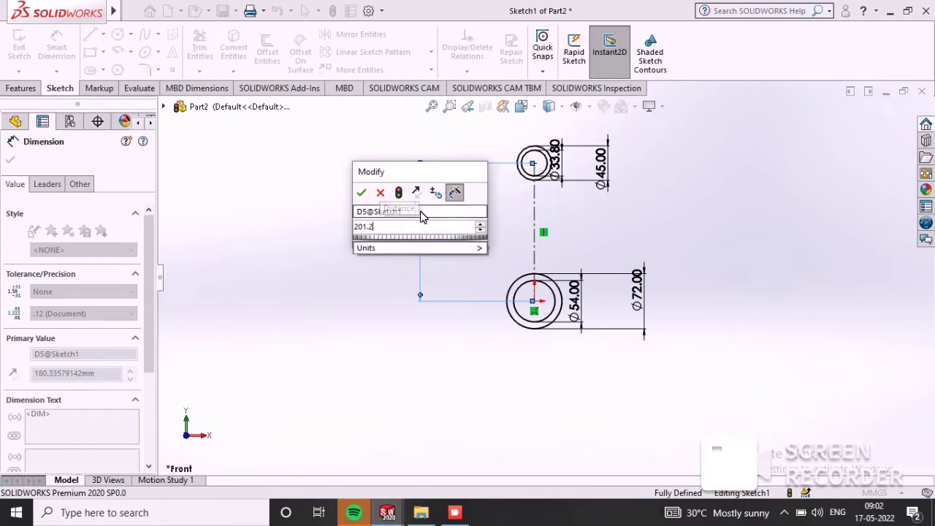
pyautogui.press('Return')
# Sketch a slanted line left of the centerline, from just below the upper outer circle to the lower outer circle.
pyautogui.scroll(-3, 542, 113)
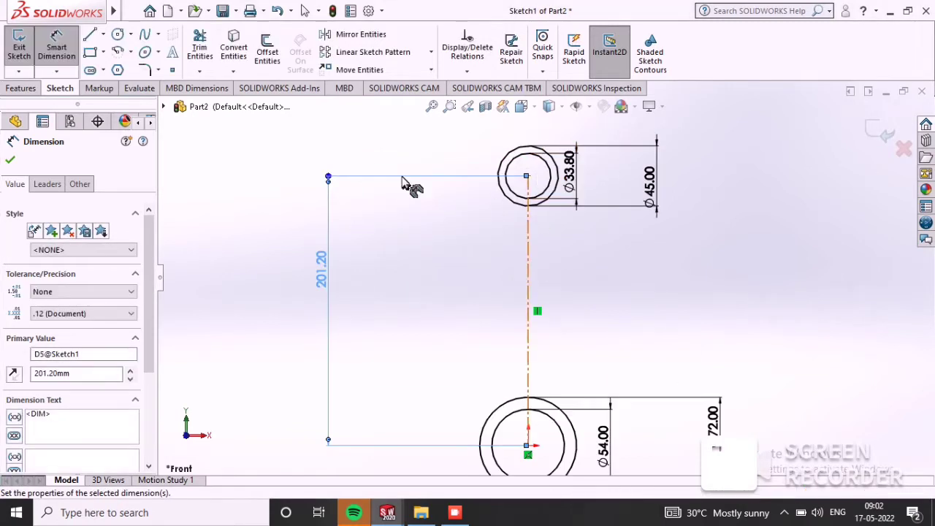
pyautogui.click(91, 38)
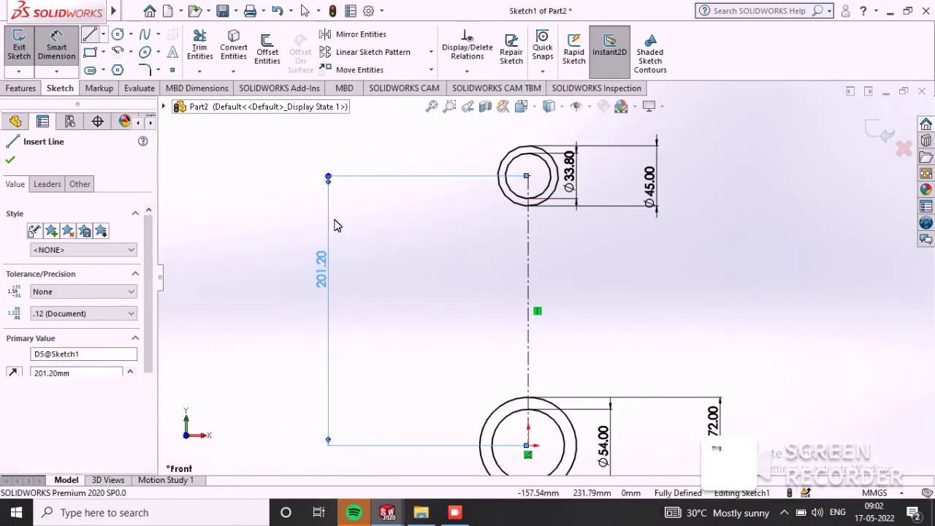
pyautogui.click(505, 207)
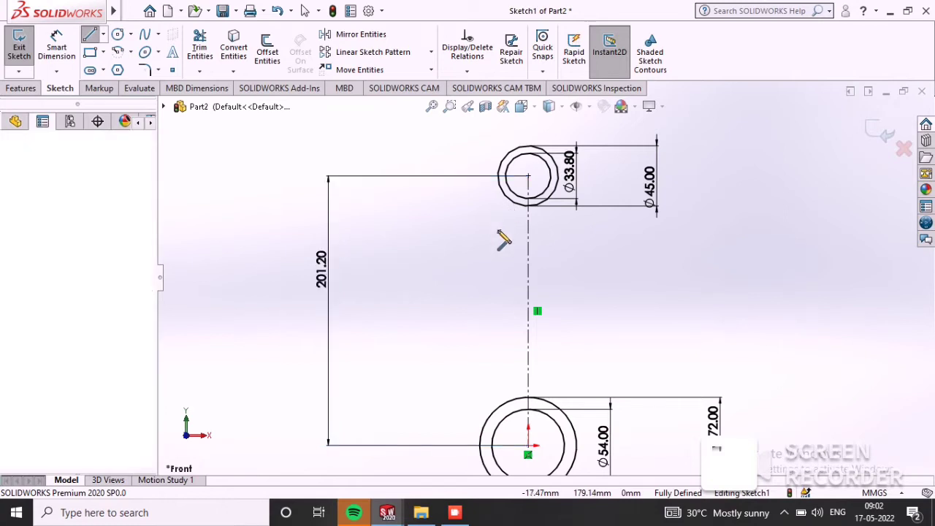
pyautogui.click(487, 422)
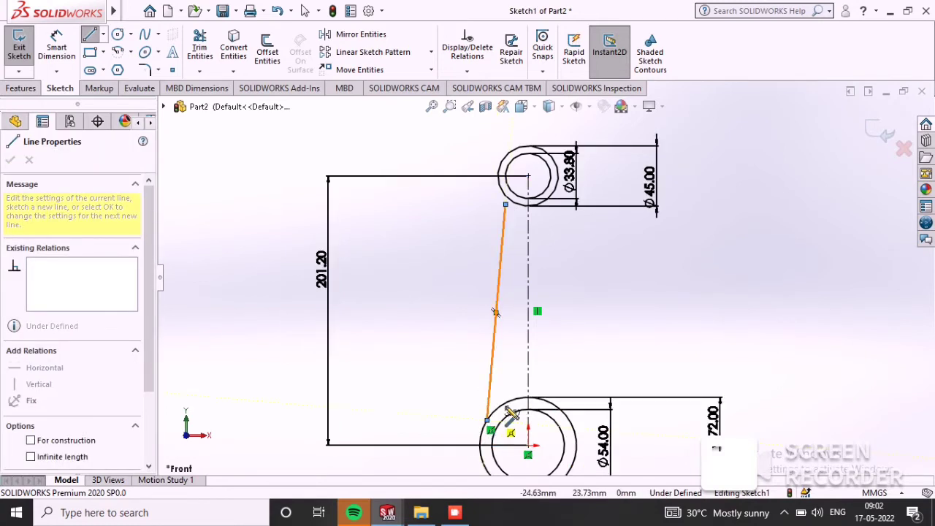
pyautogui.rightClick(549, 289)
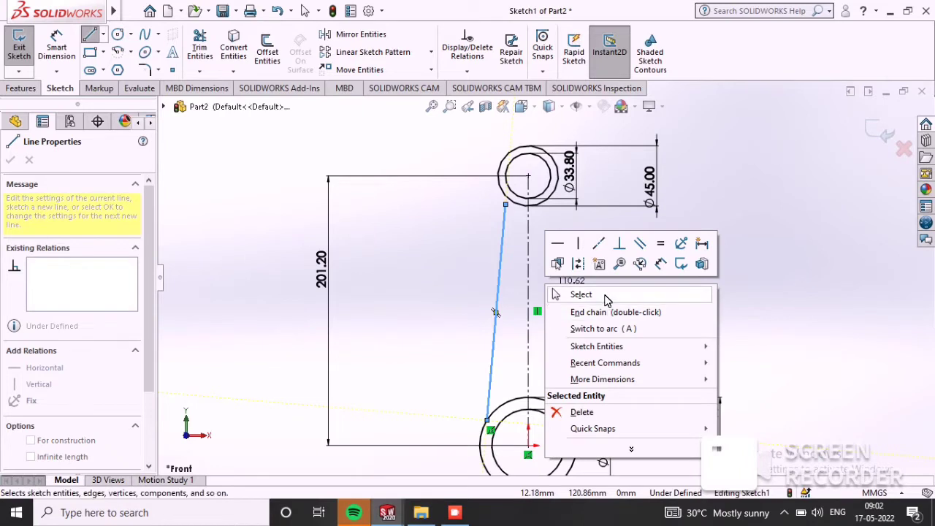
pyautogui.click(614, 294)
# Make the slanted line's upper endpoint coincident with the upper outer circle.
pyautogui.scroll(-2, 512, 219)
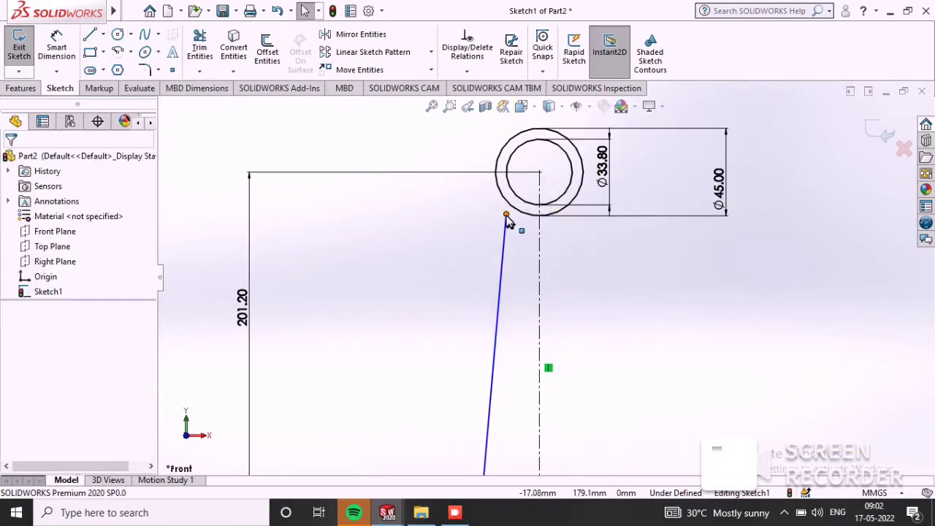
pyautogui.click(507, 218)
pyautogui.click(514, 212)
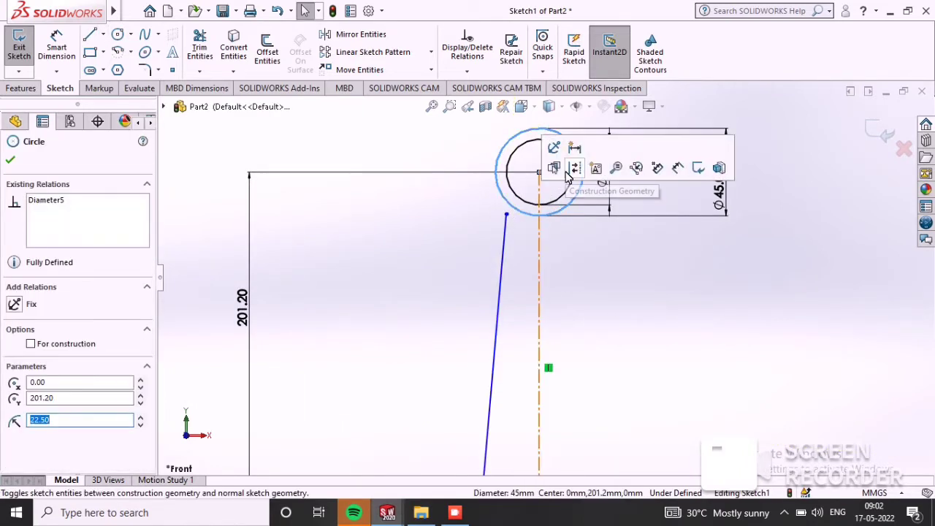
pyautogui.click(573, 149)
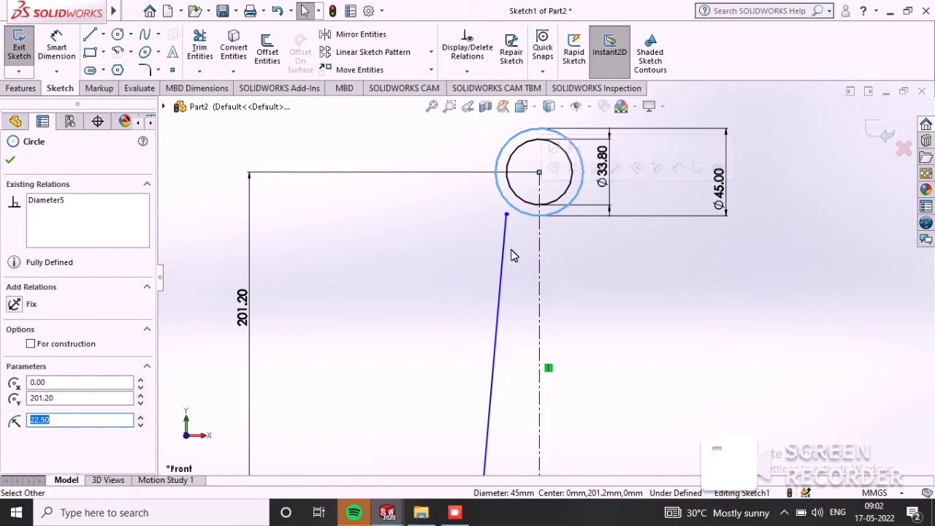
pyautogui.click(508, 215)
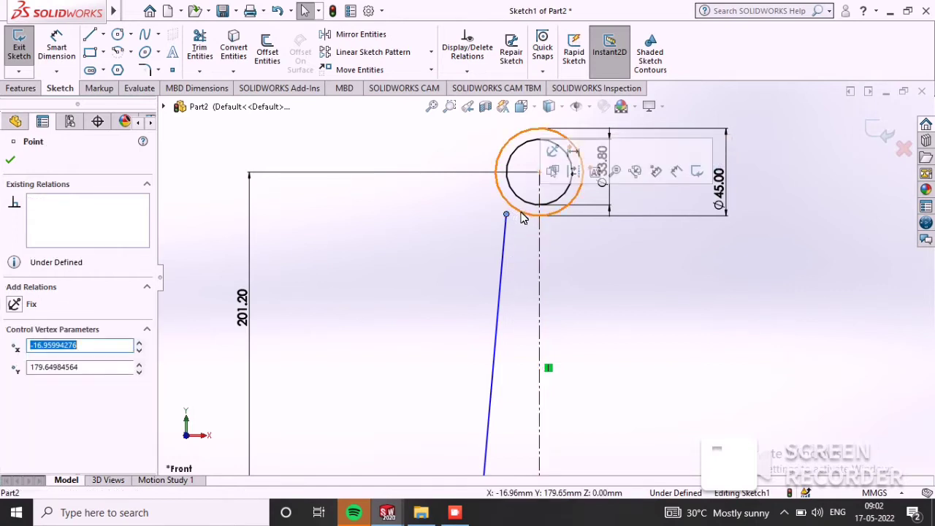
pyautogui.keyDown('ctrl'); pyautogui.click(523, 220); pyautogui.keyUp('ctrl')
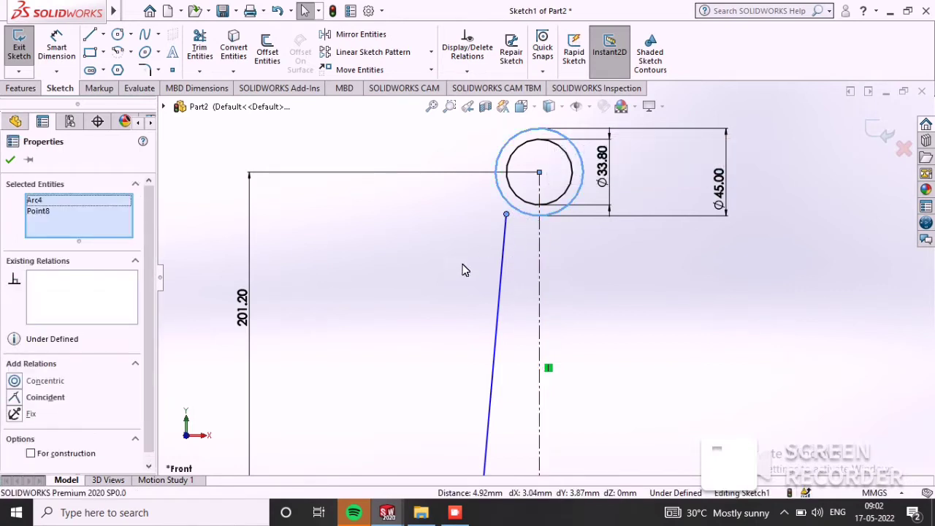
pyautogui.click(20, 400)
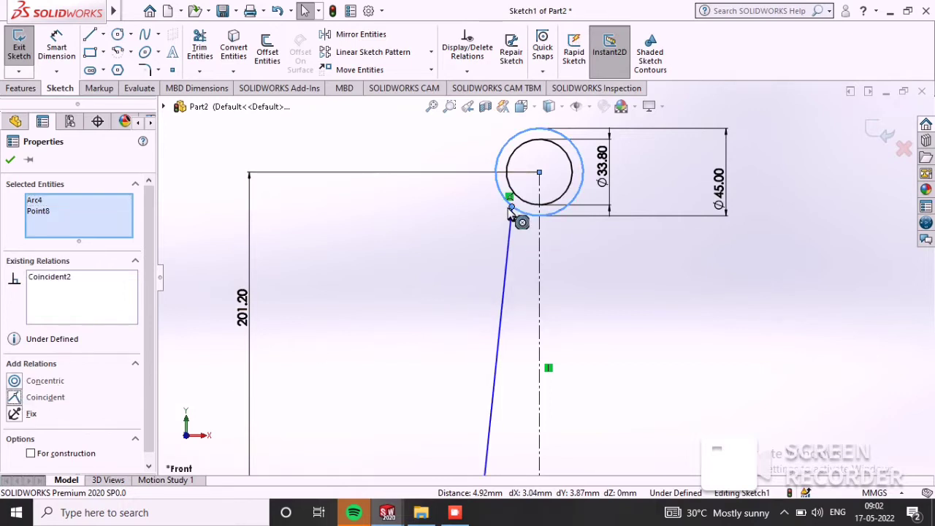
# Mirror the slanted line about the vertical centerline to form the rod's other side.
pyautogui.scroll(3, 546, 324)
pyautogui.moveTo(582, 270); pyautogui.dragTo(498, 346)
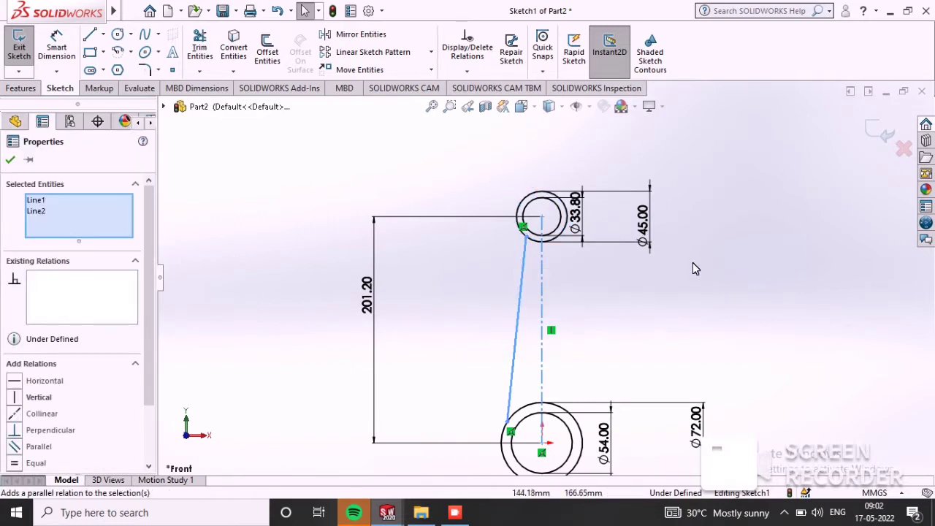
pyautogui.moveTo(568, 276); pyautogui.dragTo(485, 333)
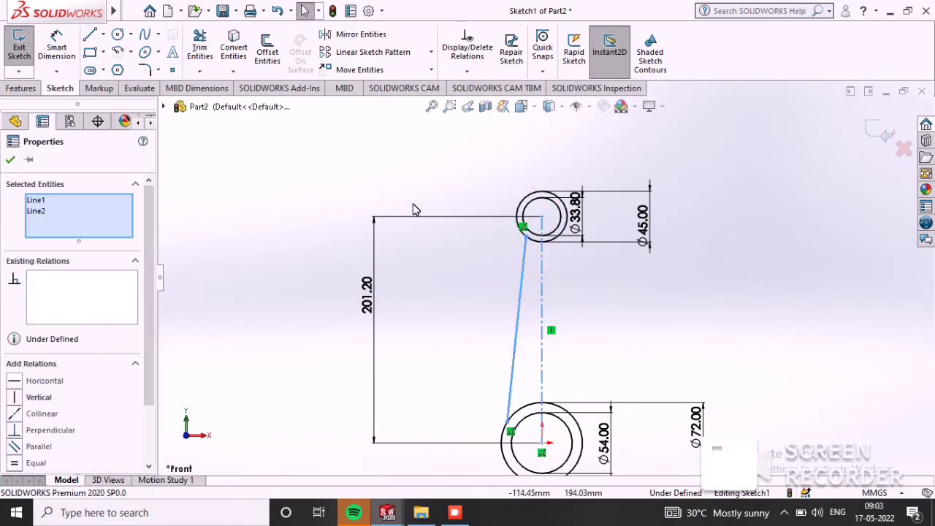
pyautogui.click(354, 40)
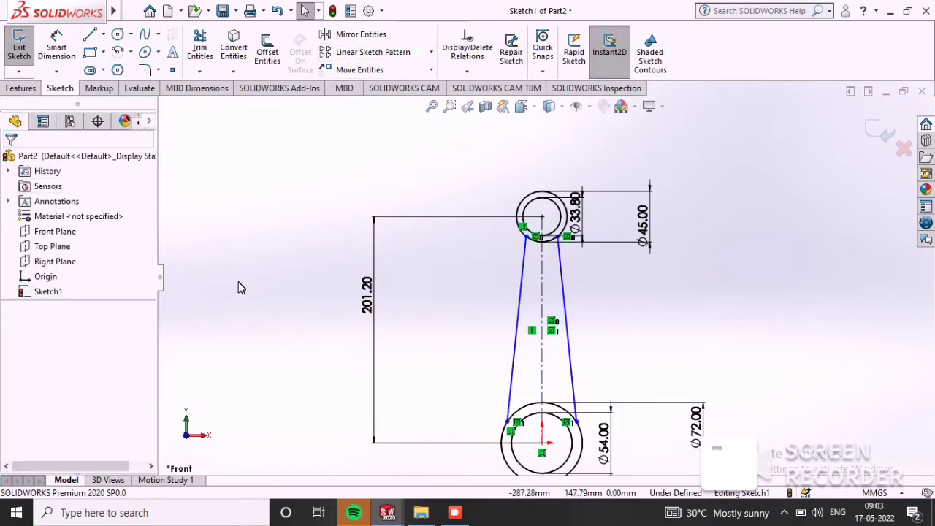
# Dimension the distance between the upper endpoints of the two slanted lines as 20 mm.
pyautogui.scroll(-2, 563, 343)
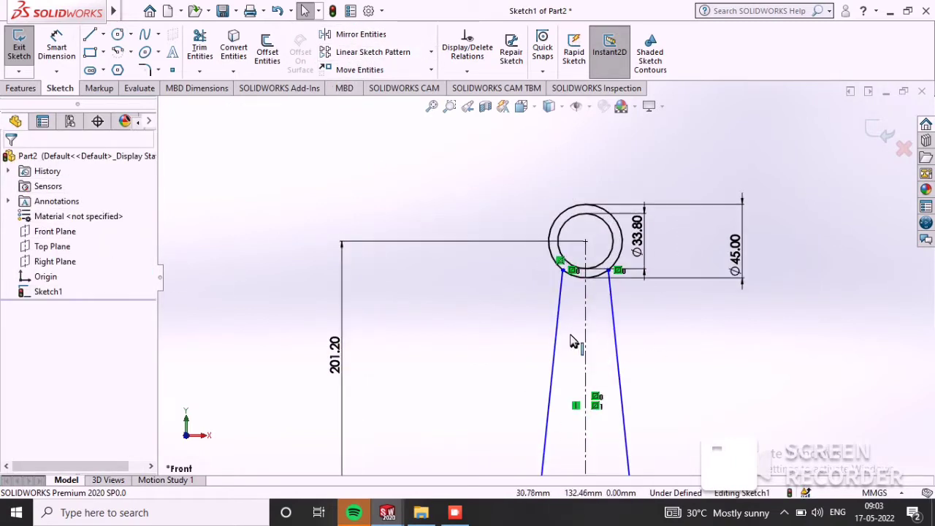
pyautogui.click(56, 48)
pyautogui.scroll(-2, 572, 285)
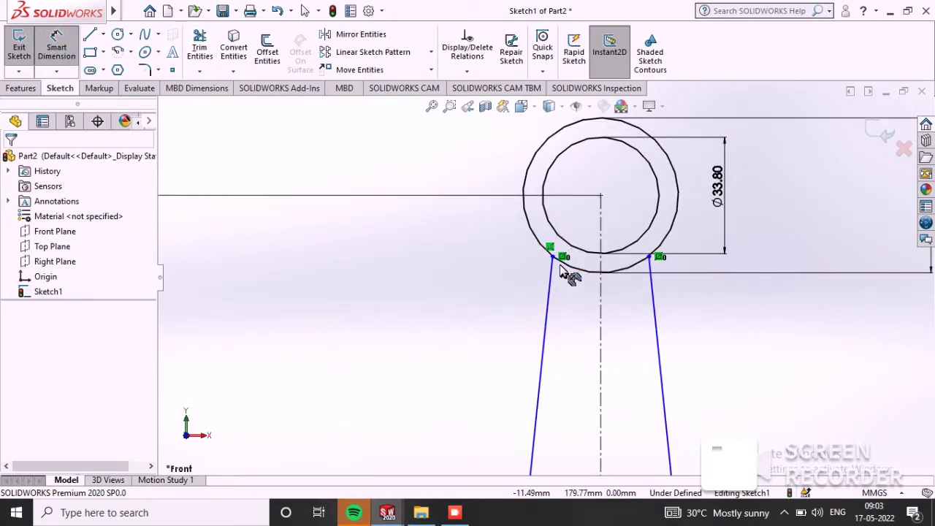
pyautogui.click(553, 258)
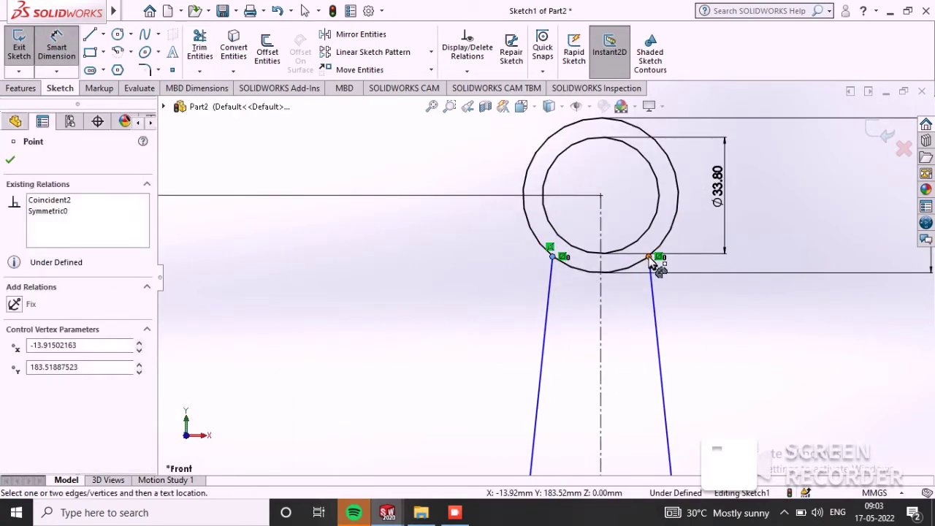
pyautogui.click(649, 257)
pyautogui.click(618, 188)
pyautogui.write('20')
pyautogui.press('Return')
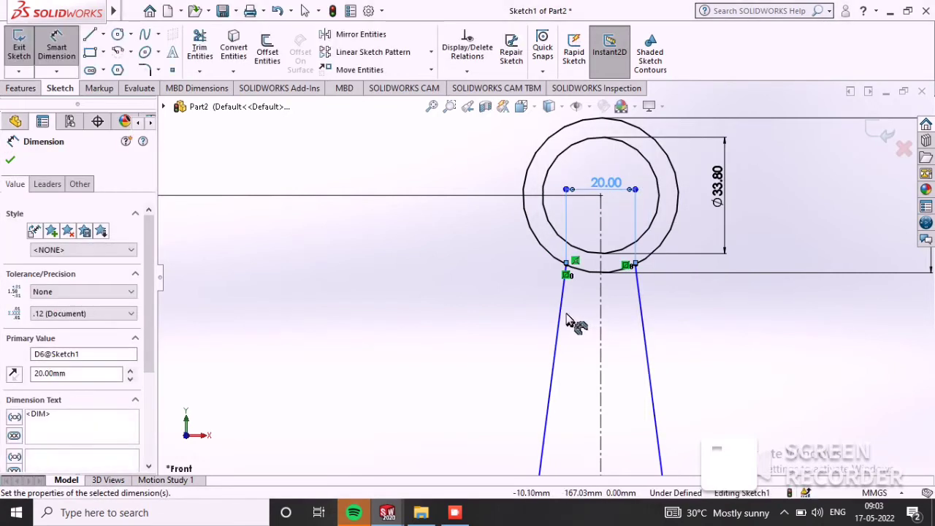
# Dimension the angle between the two slanted side lines as 6 degrees.
pyautogui.click(560, 314)
pyautogui.click(644, 335)
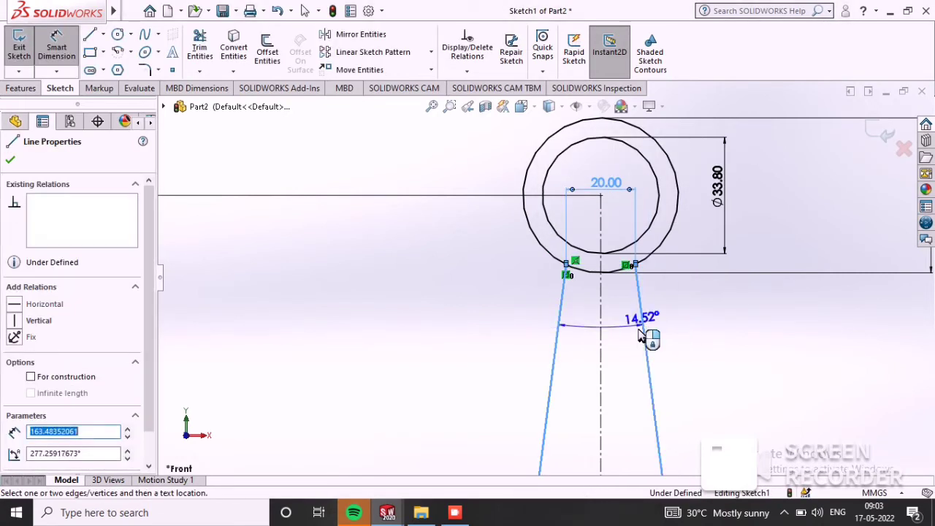
pyautogui.click(607, 341)
pyautogui.write('6')
pyautogui.press('Return')
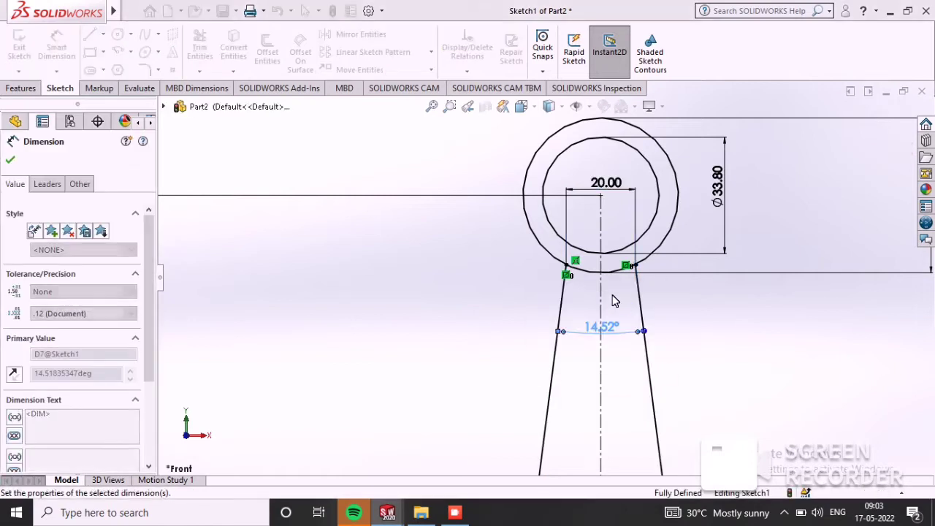
# Examine the tapered rod profile and where its side lines meet the upper and lower rings.
pyautogui.scroll(5, 608, 327)
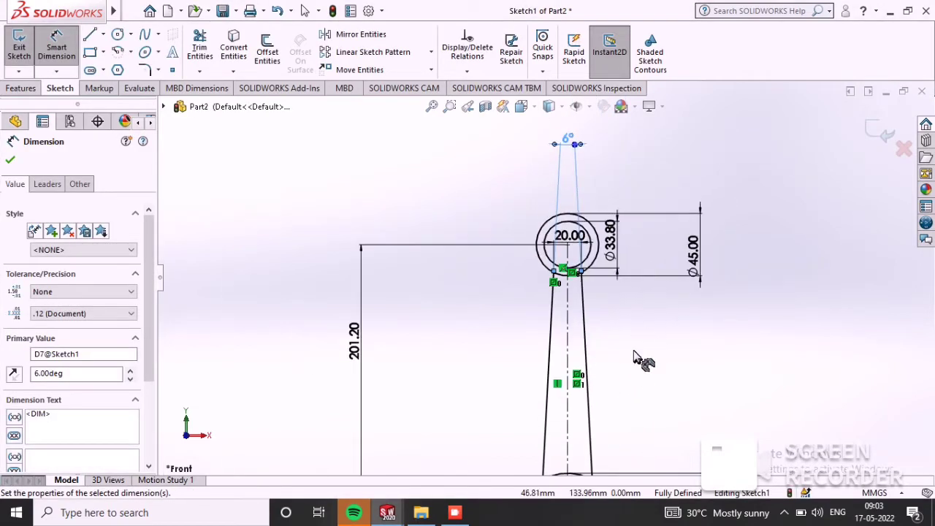
pyautogui.scroll(3, 585, 358)
pyautogui.scroll(-5, 548, 377)
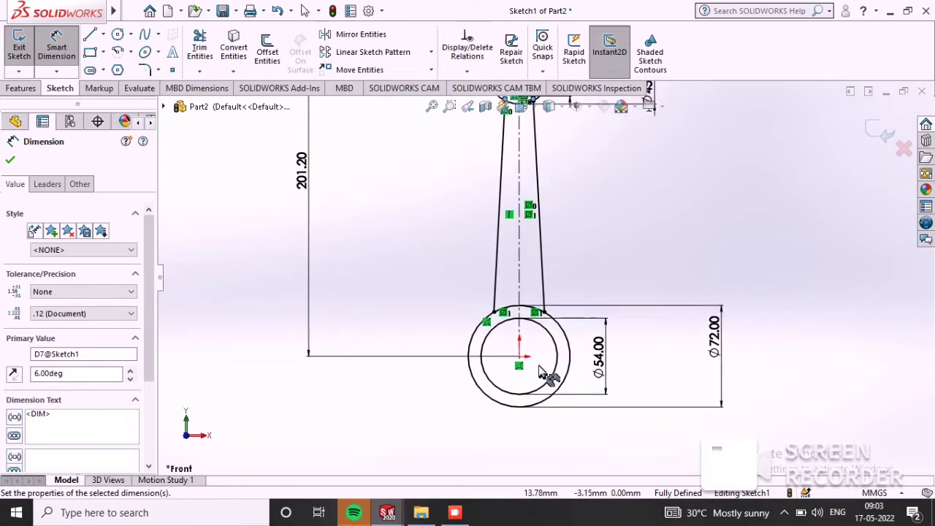
pyautogui.scroll(4, 563, 310)
pyautogui.scroll(-6, 560, 286)
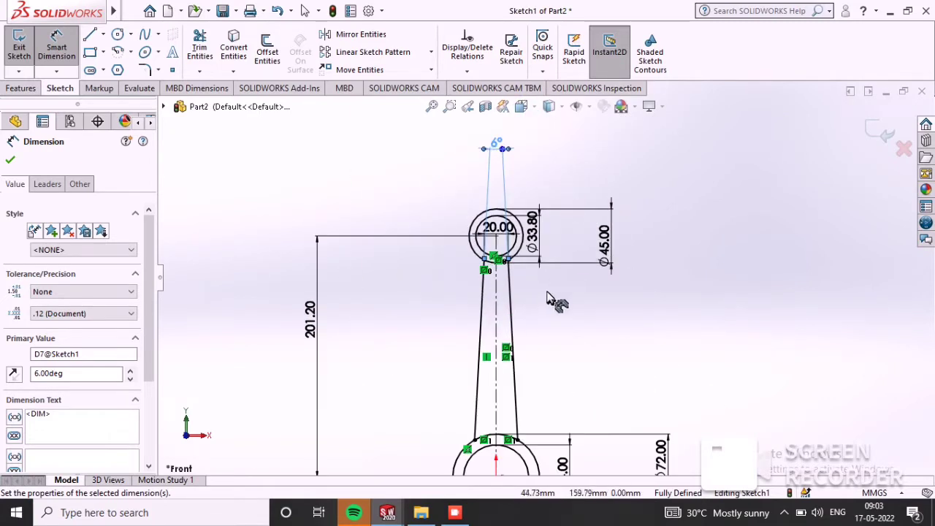
pyautogui.scroll(2, 530, 289)
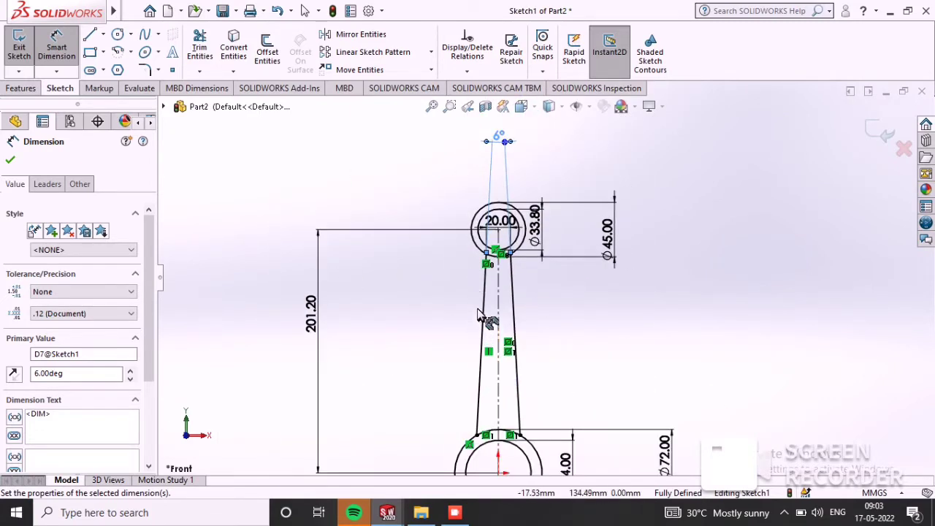
pyautogui.scroll(-2, 489, 329)
pyautogui.scroll(3, 530, 369)
# Sketch a horizontal line across the lower ring's left wall, from outer to inner circle at centre height.
pyautogui.scroll(-5, 526, 409)
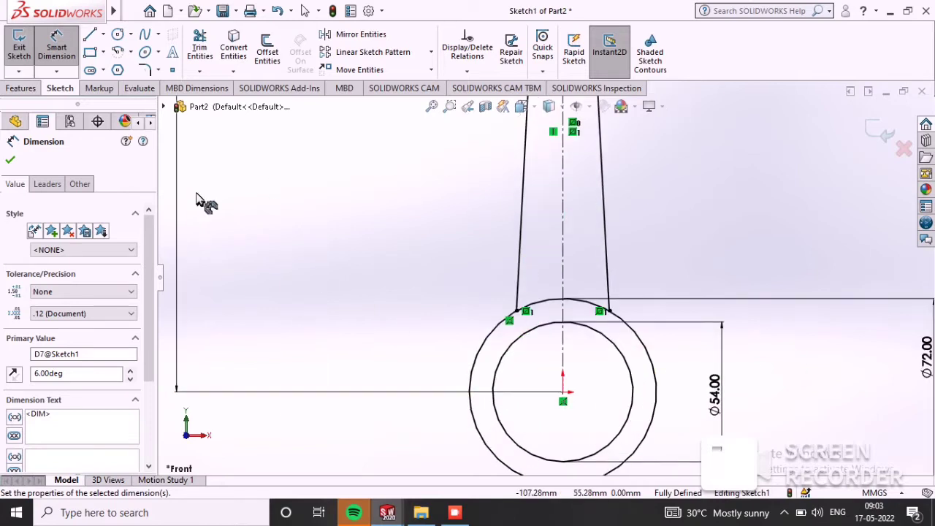
pyautogui.click(90, 34)
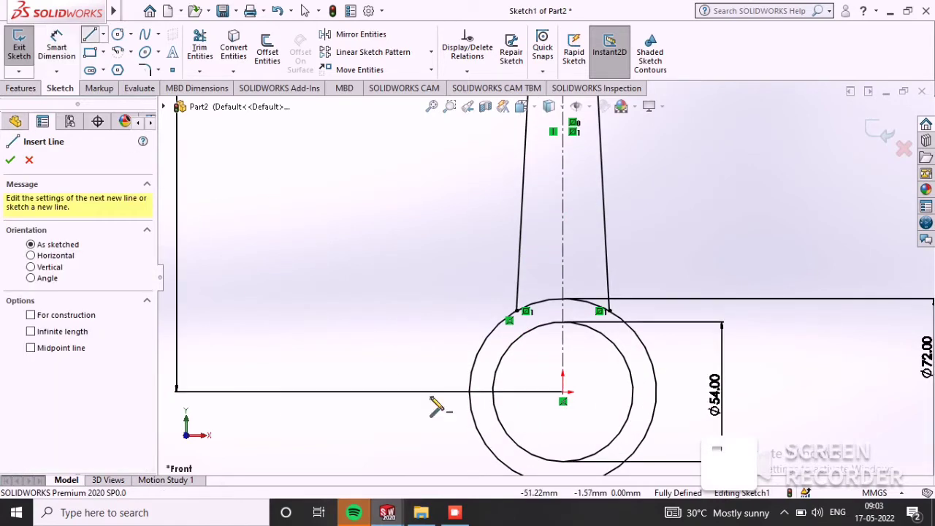
pyautogui.click(470, 392)
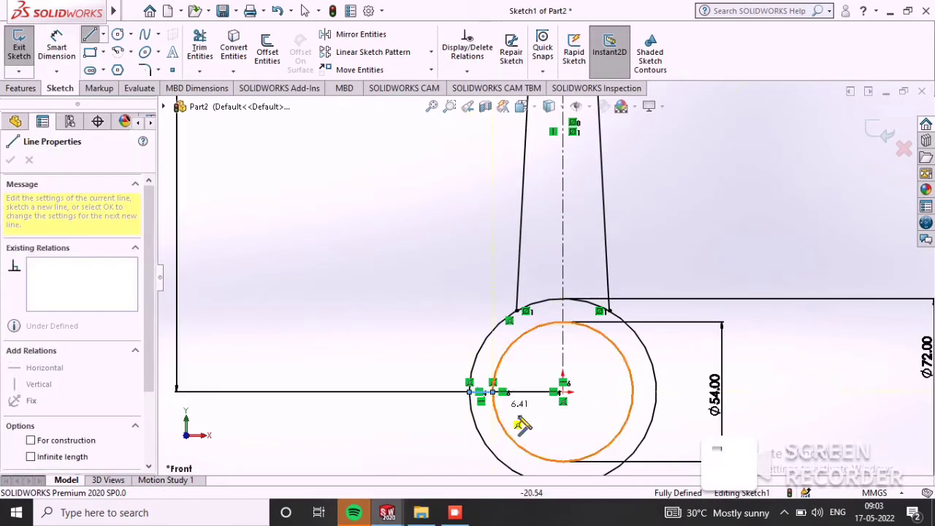
pyautogui.rightClick(630, 412)
pyautogui.click(613, 348)
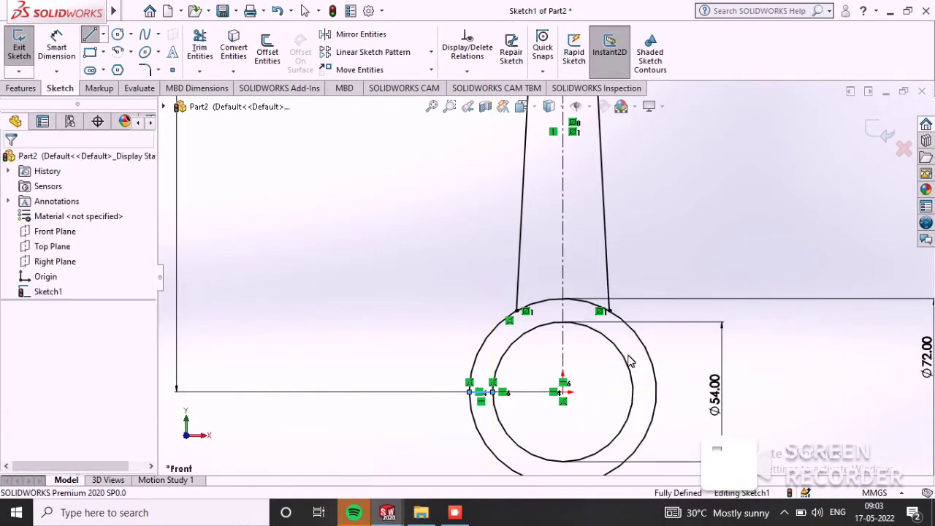
# Sketch a matching horizontal line across the lower ring's right wall, from inner to outer circle at centre height.
pyautogui.press('l')
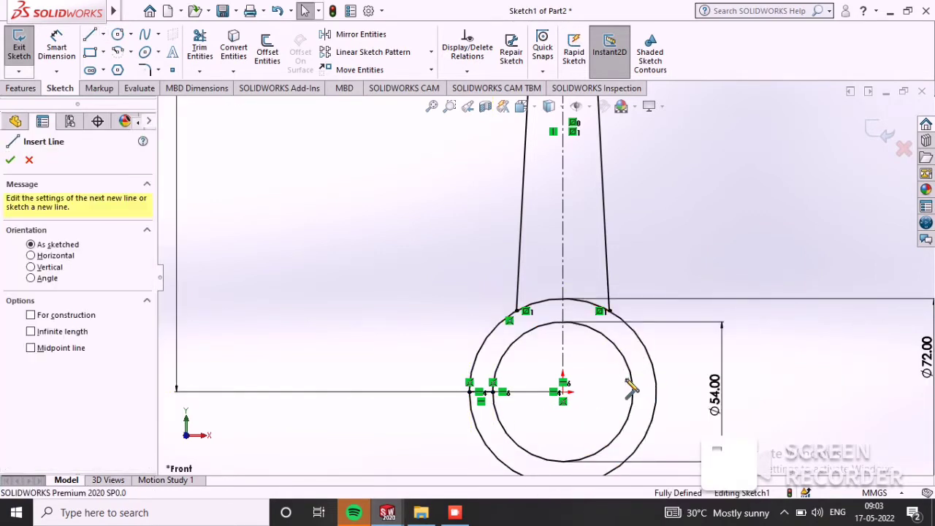
pyautogui.click(633, 393)
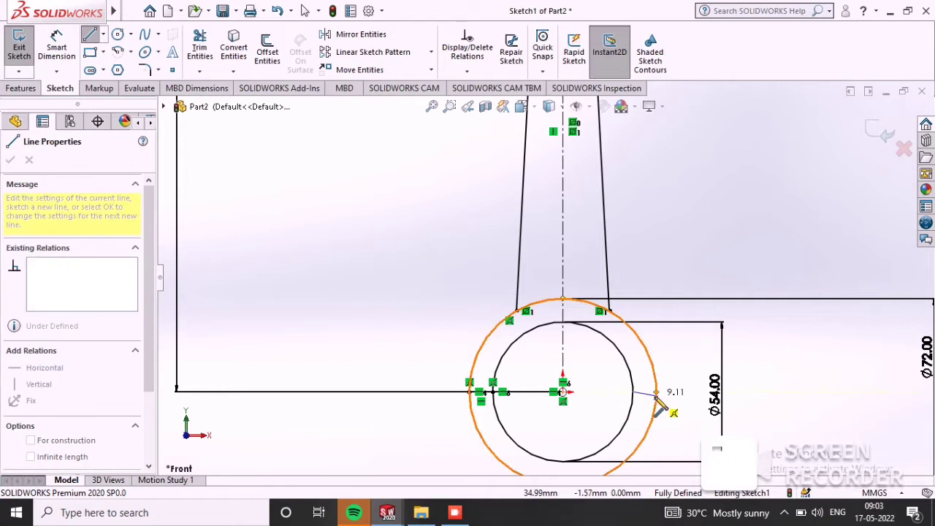
pyautogui.click(656, 393)
pyautogui.rightClick(710, 358)
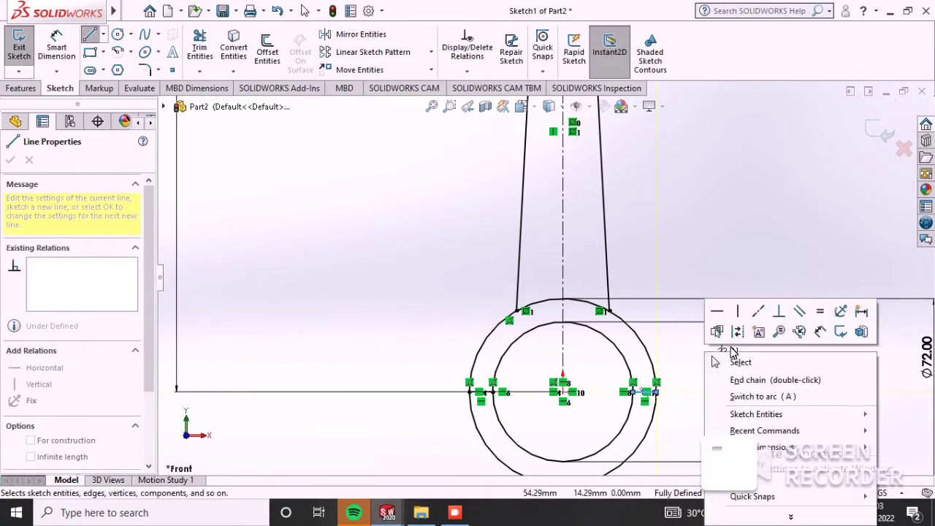
pyautogui.click(716, 362)
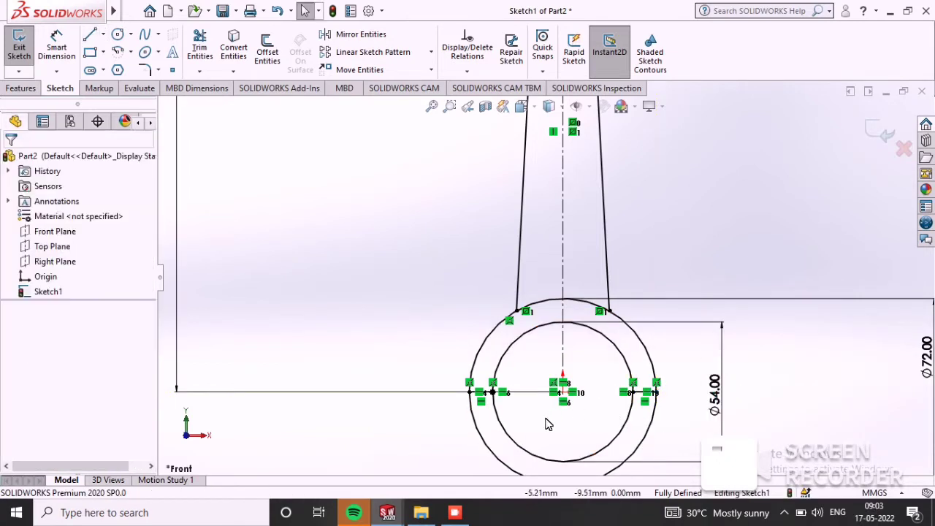
# Trim away the lower halves of the lower ring's inner and outer circles with Power trim.
pyautogui.click(201, 48)
pyautogui.moveTo(545, 433); pyautogui.dragTo(474, 466)
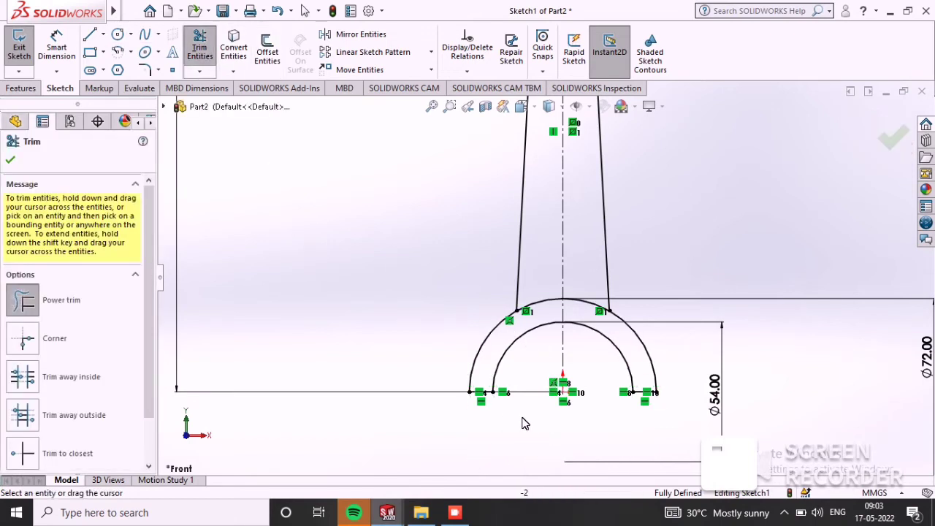
pyautogui.click(11, 161)
# Begin a boss extrusion using the upper ring and both halves of the lower half-ring as its contours.
pyautogui.press('f')
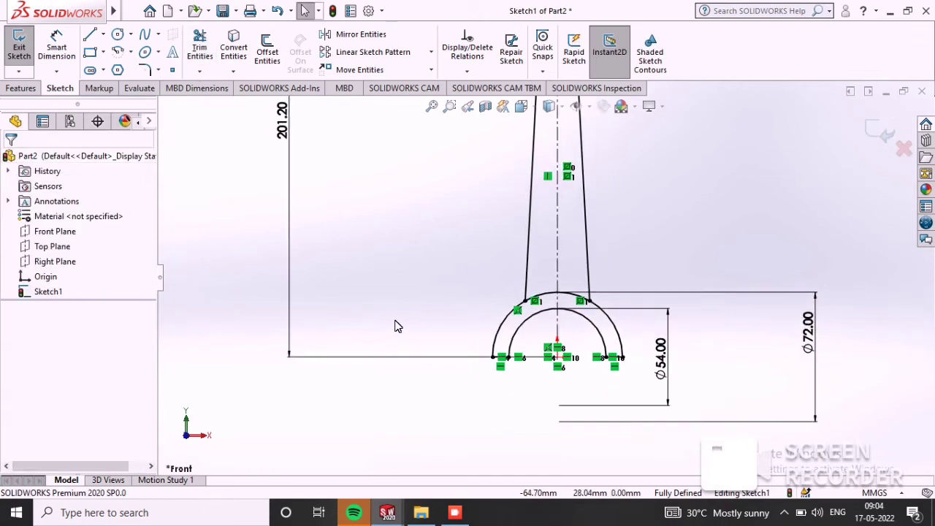
pyautogui.click(20, 89)
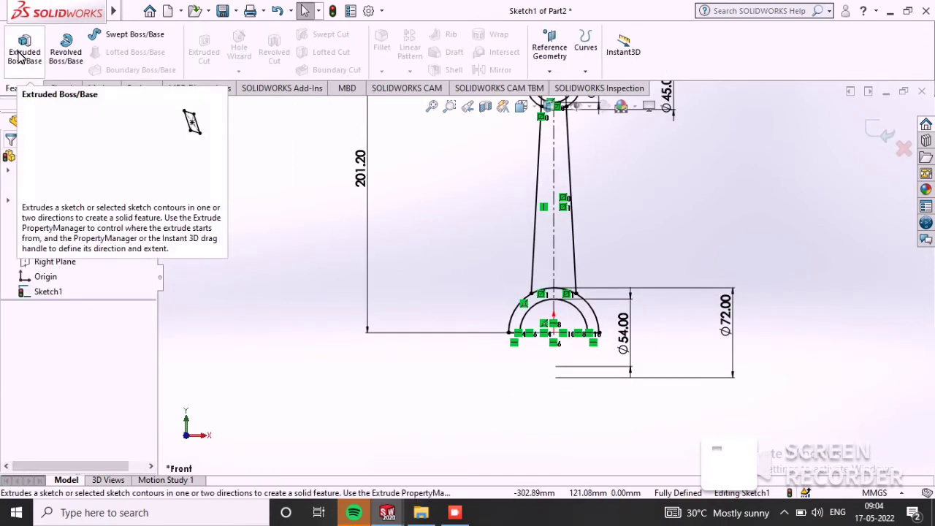
pyautogui.click(22, 49)
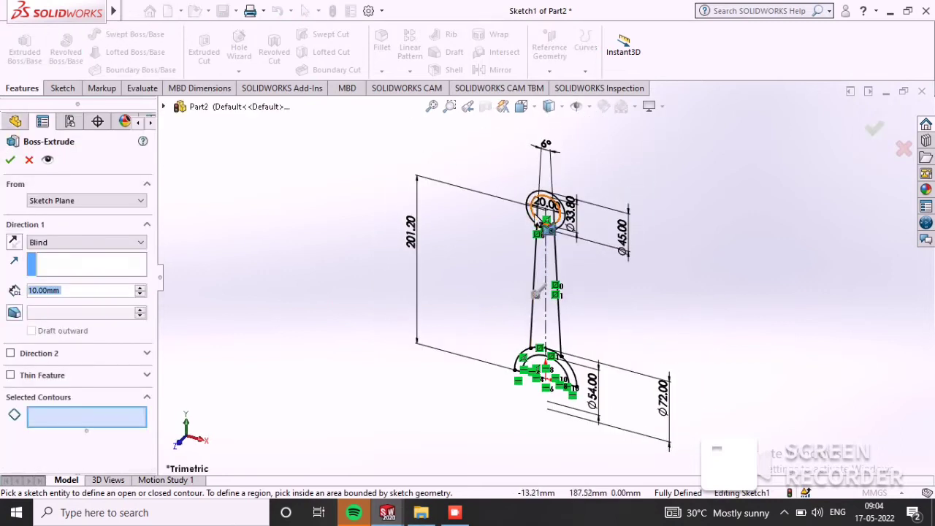
pyautogui.click(542, 213)
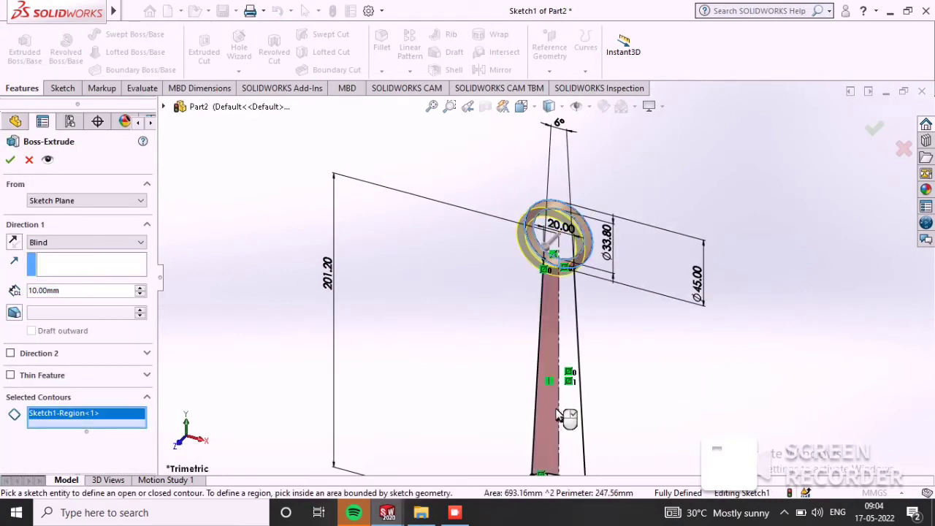
pyautogui.scroll(-4, 545, 389)
pyautogui.click(506, 379)
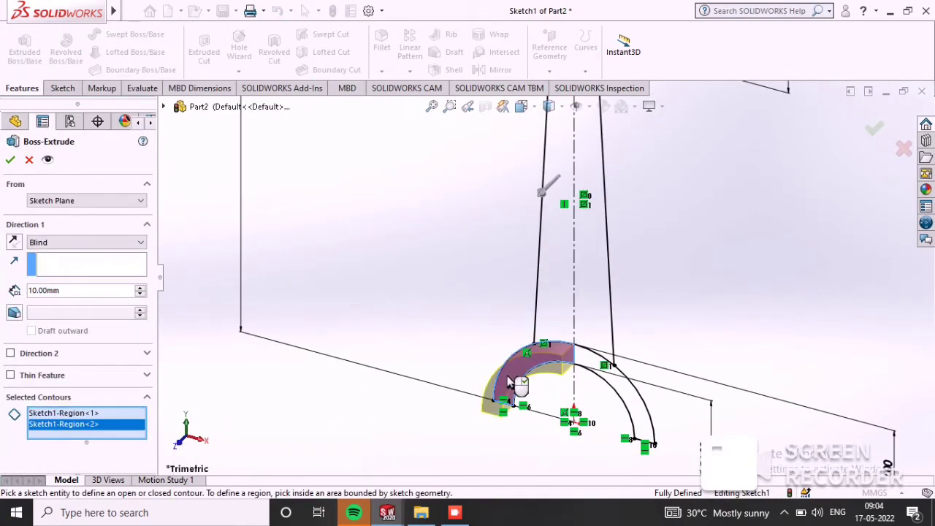
pyautogui.click(620, 388)
pyautogui.scroll(3, 491, 401)
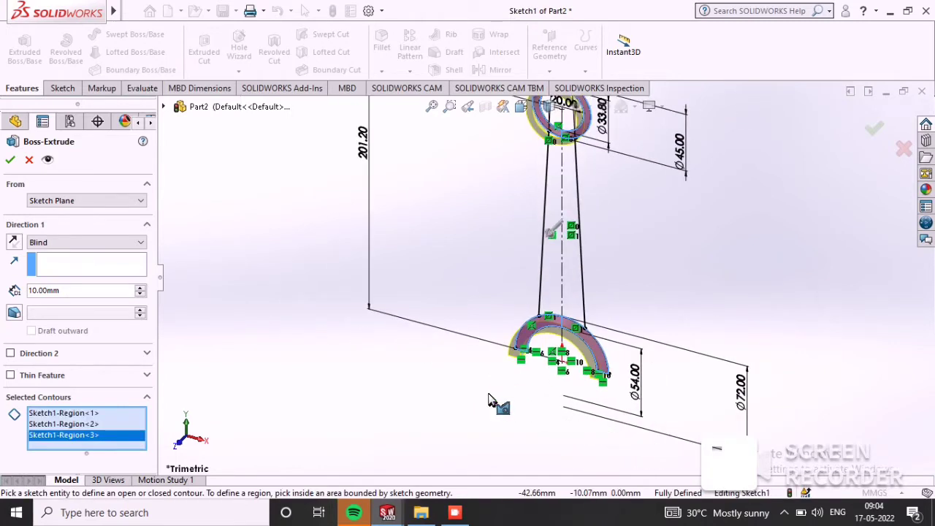
# Extrude the selected ring contours 38 mm with the Mid Plane end condition.
pyautogui.click(84, 242)
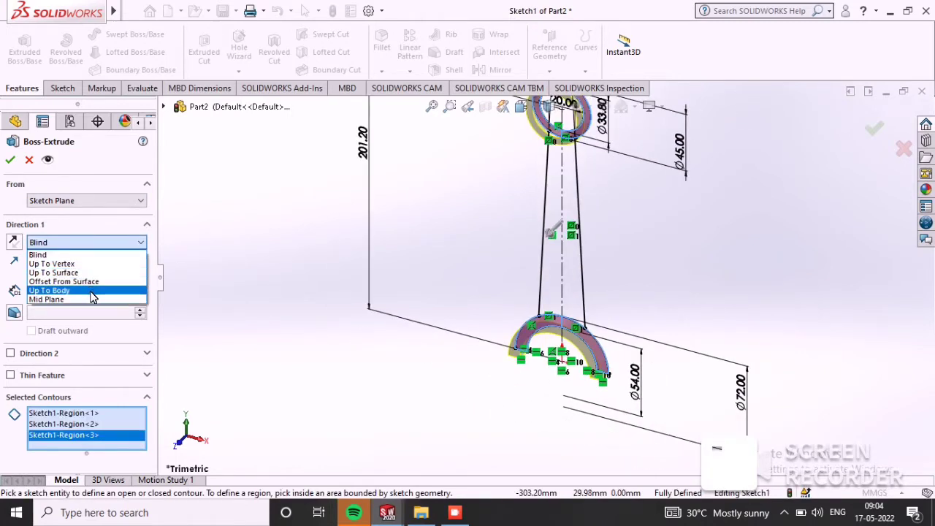
pyautogui.click(113, 300)
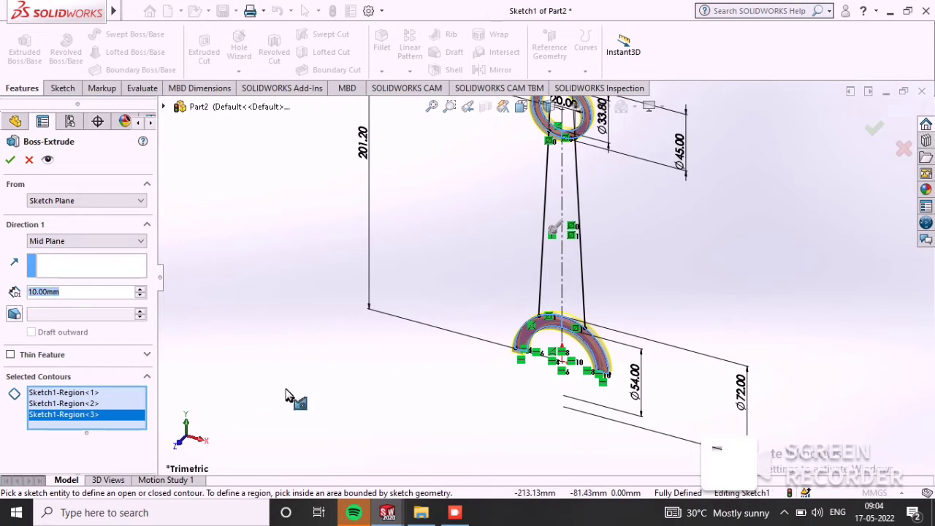
pyautogui.write('38')
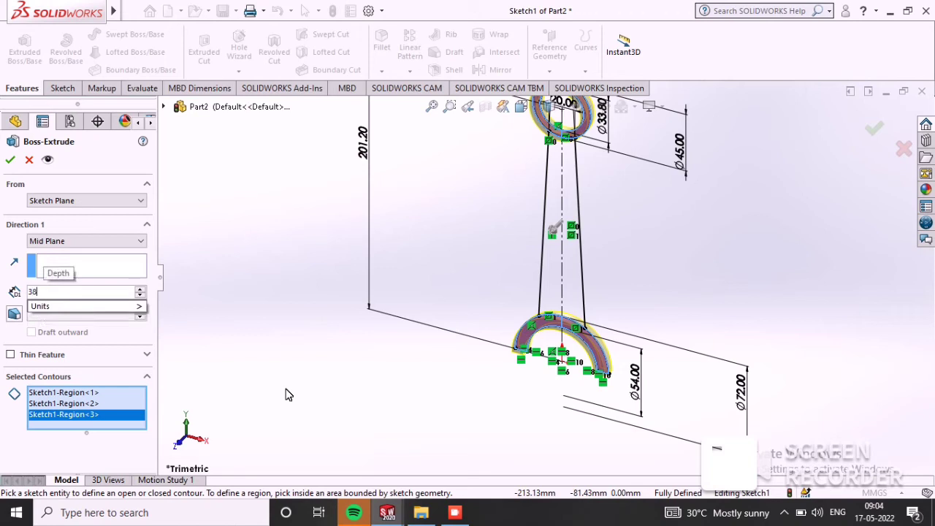
pyautogui.press('Return')
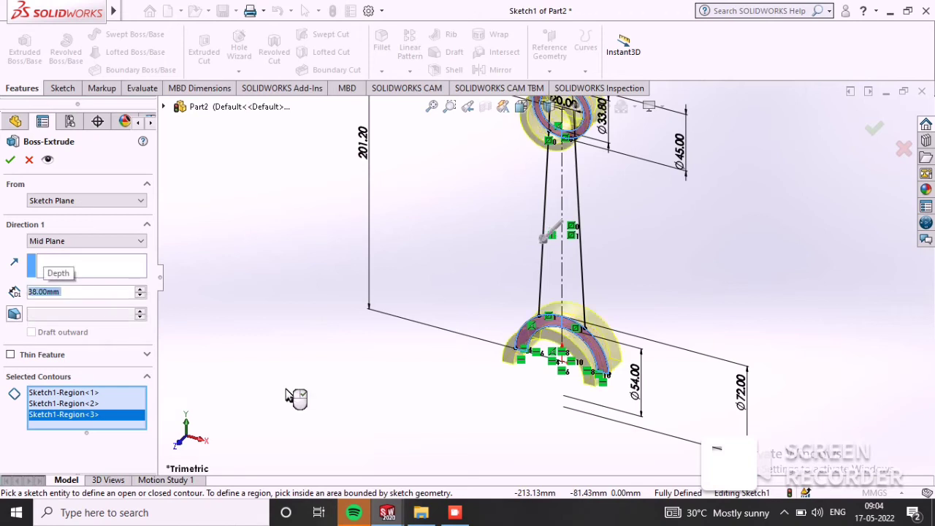
pyautogui.click(9, 160)
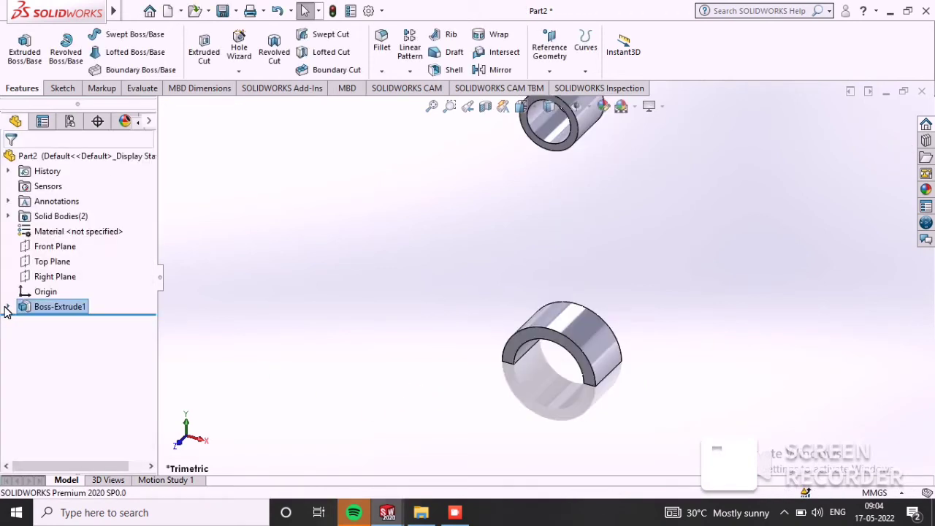
# Show the profile sketch contained in the ring extrusion.
pyautogui.click(9, 307)
pyautogui.rightClick(64, 322)
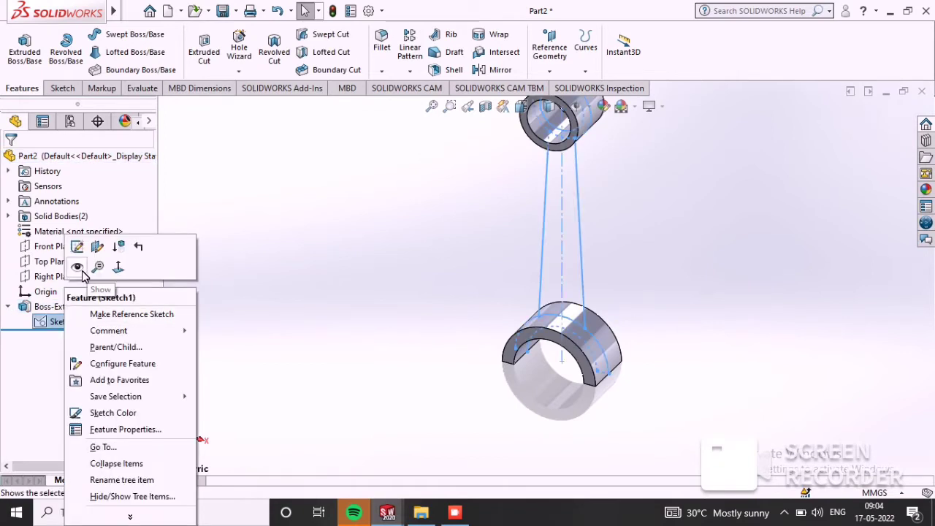
pyautogui.click(82, 271)
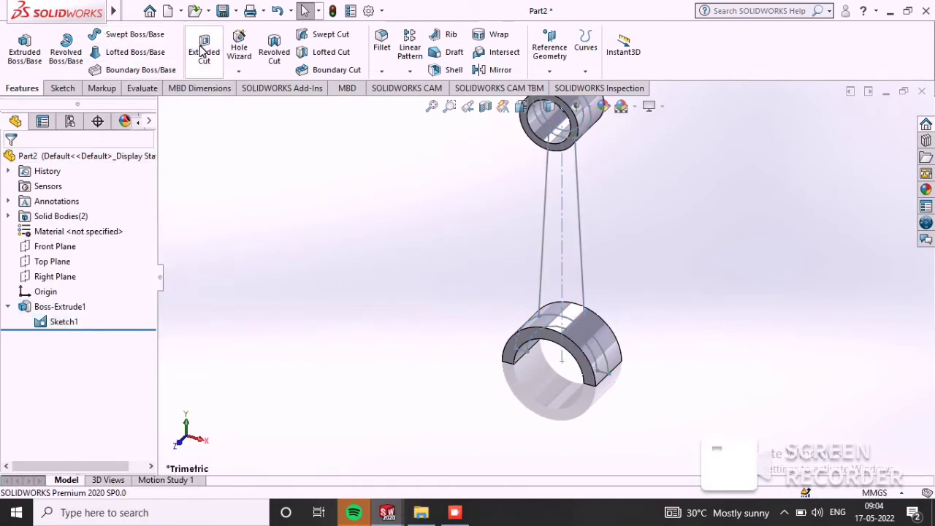
pyautogui.click(24, 48)
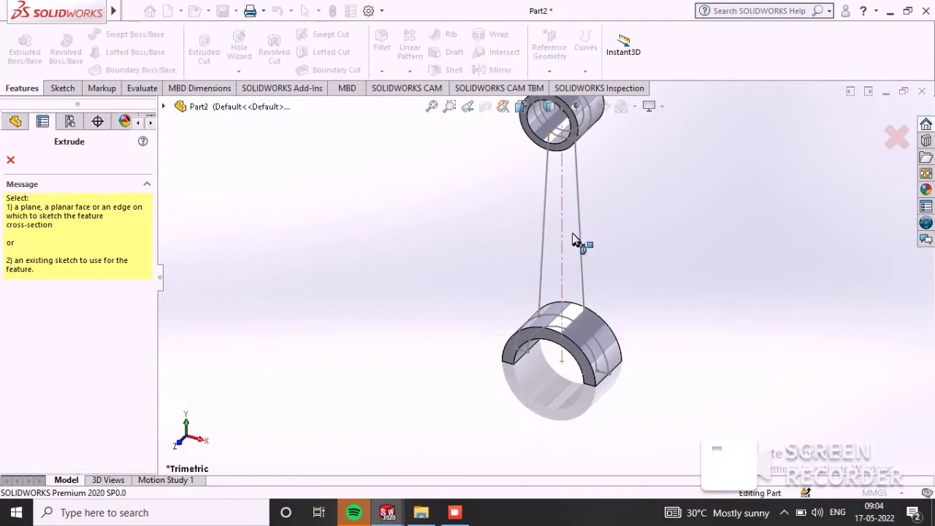
pyautogui.click(10, 159)
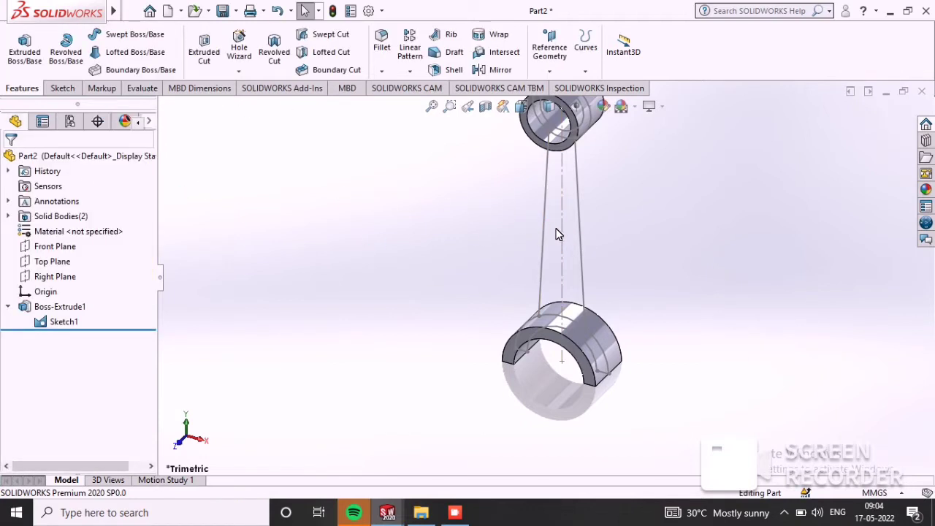
pyautogui.scroll(-4, 556, 234)
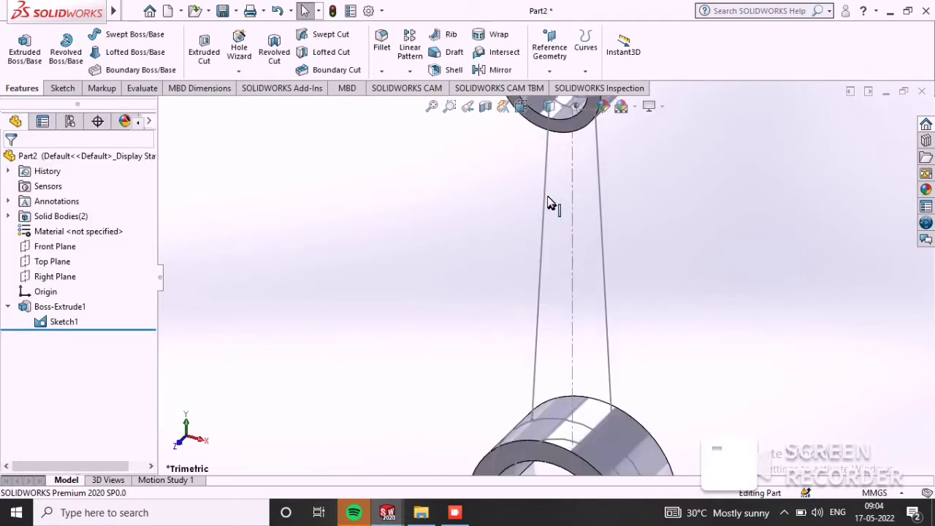
pyautogui.rightClick(65, 322)
pyautogui.click(81, 272)
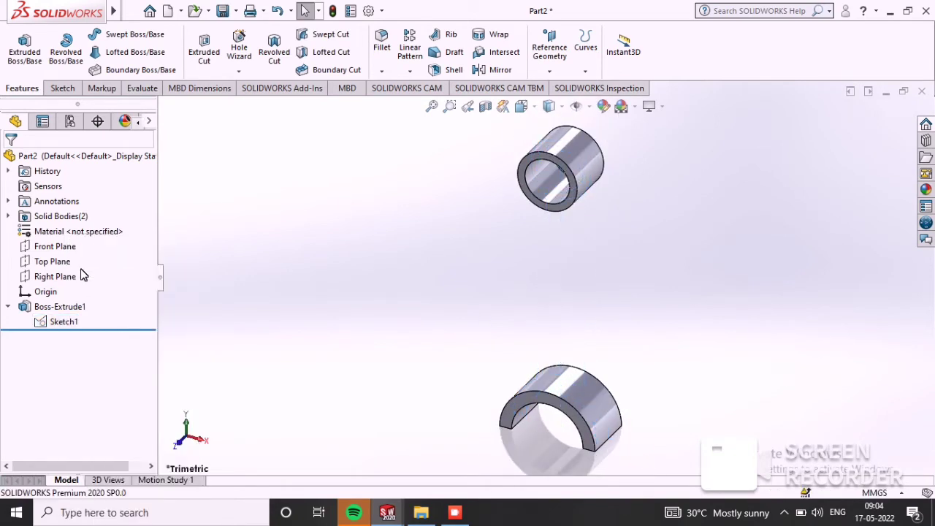
pyautogui.rightClick(65, 331)
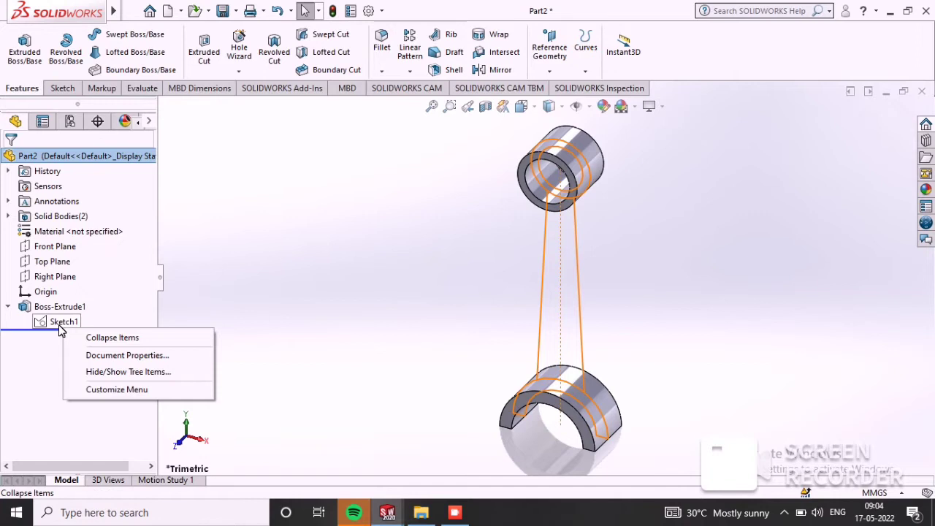
pyautogui.rightClick(63, 322)
pyautogui.click(71, 268)
pyautogui.moveTo(590, 370)
pyautogui.mouseDown(button='middle')
pyautogui.moveTo(635, 374)
pyautogui.moveTo(475, 258)
pyautogui.mouseUp(button='middle')
pyautogui.click(45, 88)
pyautogui.click(37, 88)
pyautogui.click(24, 47)
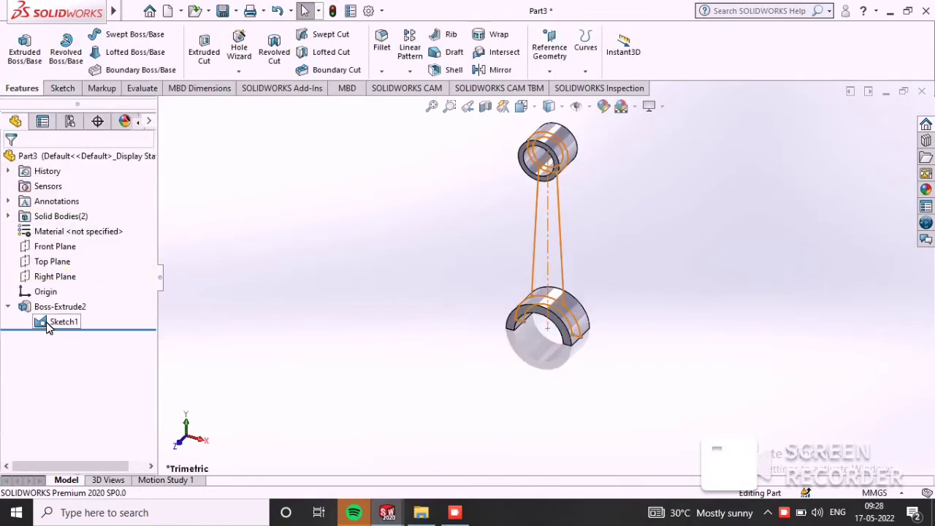
# Extrude both halves of the tapered shank from the profile sketch 18 mm with Mid Plane, merging the result with the rings.
pyautogui.click(47, 326)
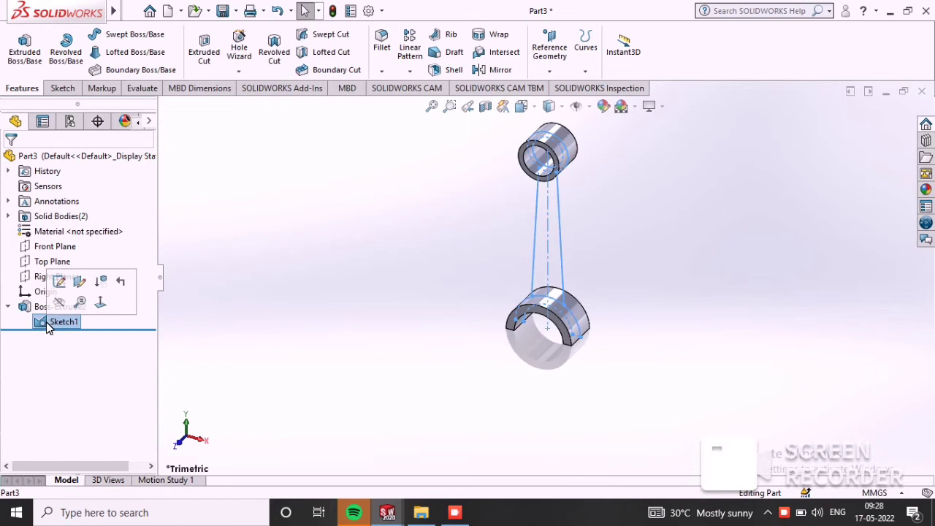
pyautogui.click(25, 48)
pyautogui.click(491, 210)
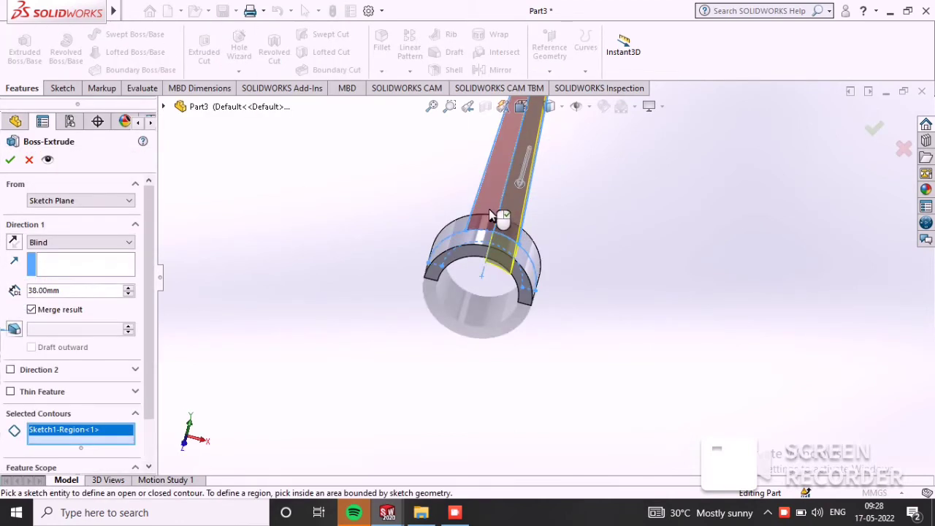
pyautogui.click(491, 210)
pyautogui.moveTo(486, 261); pyautogui.dragTo(385, 236, button='middle')
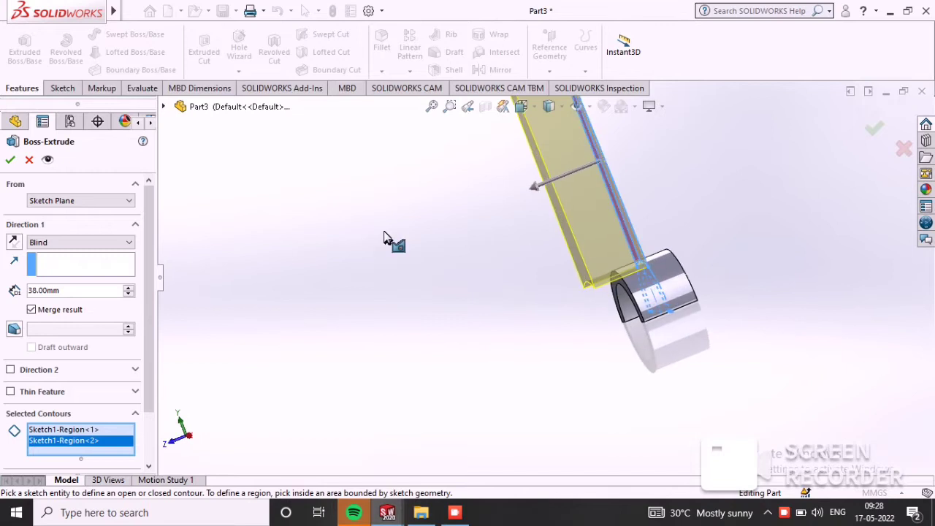
pyautogui.click(50, 243)
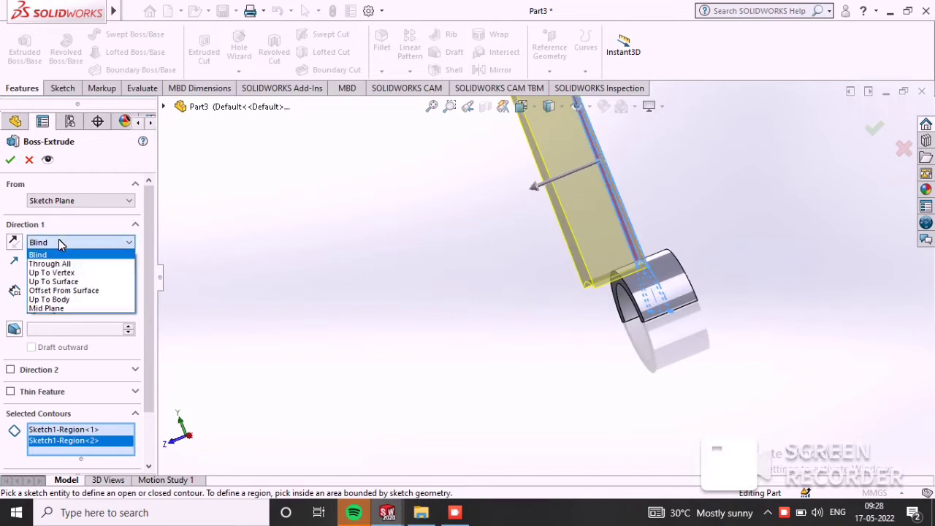
pyautogui.click(82, 307)
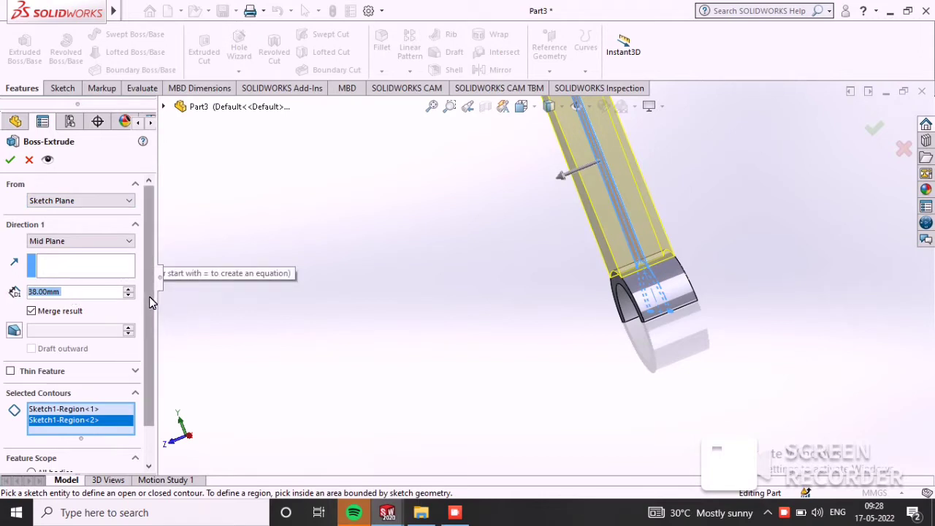
pyautogui.write('18')
pyautogui.press('Return')
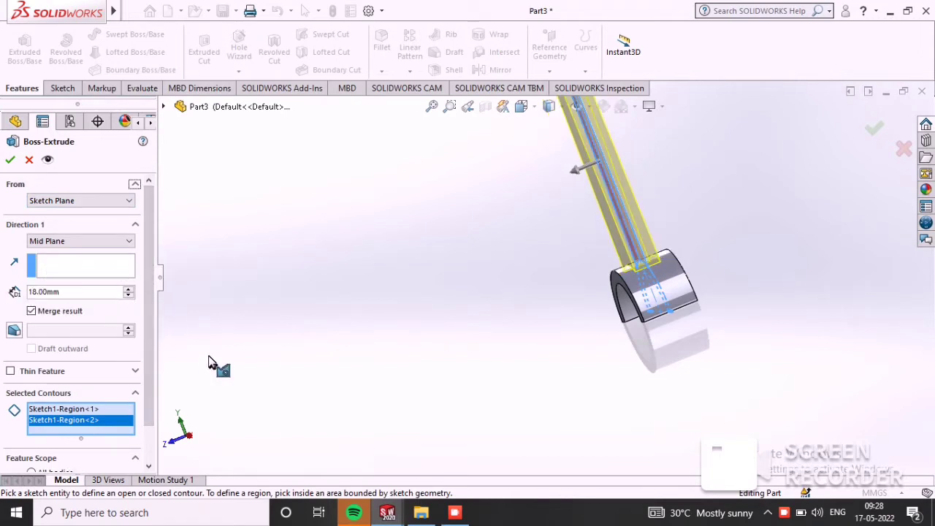
pyautogui.click(9, 160)
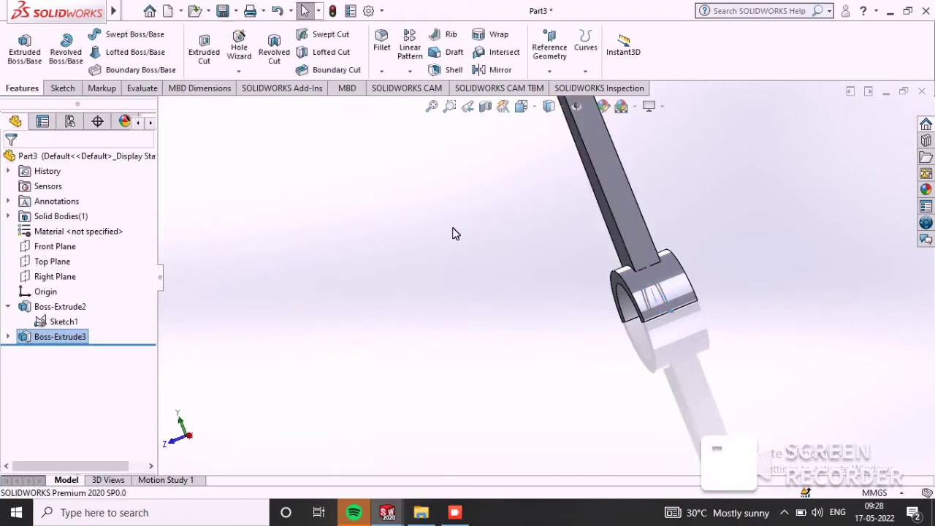
pyautogui.moveTo(545, 261); pyautogui.dragTo(633, 228, button='middle')
pyautogui.rightClick(51, 322)
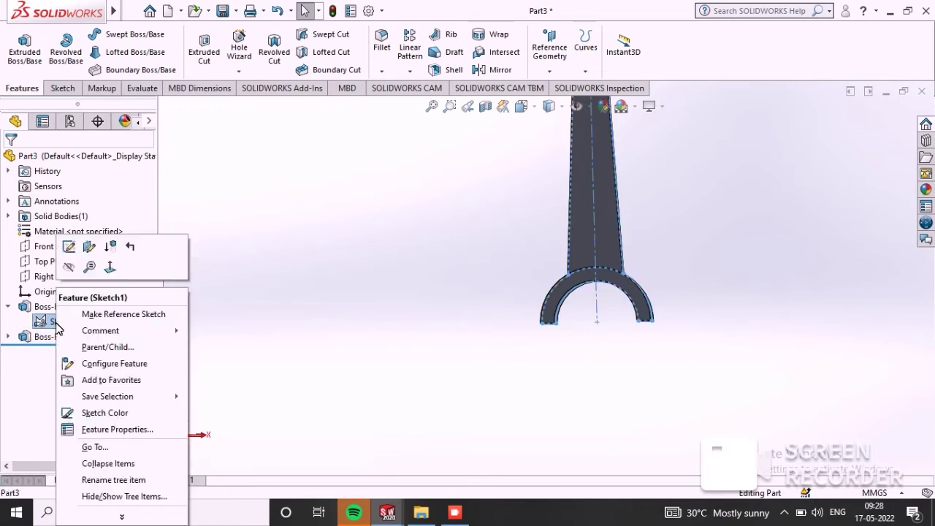
pyautogui.click(69, 268)
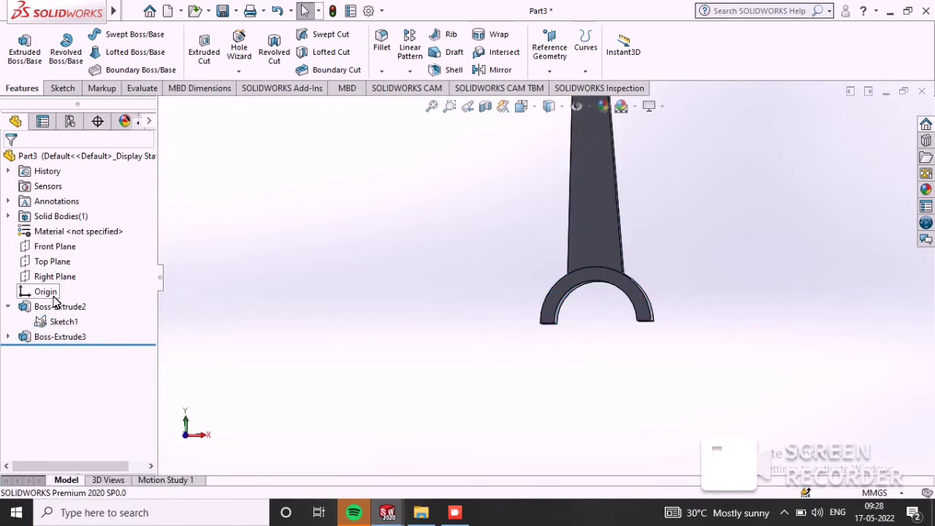
pyautogui.rightClick(59, 322)
pyautogui.click(73, 267)
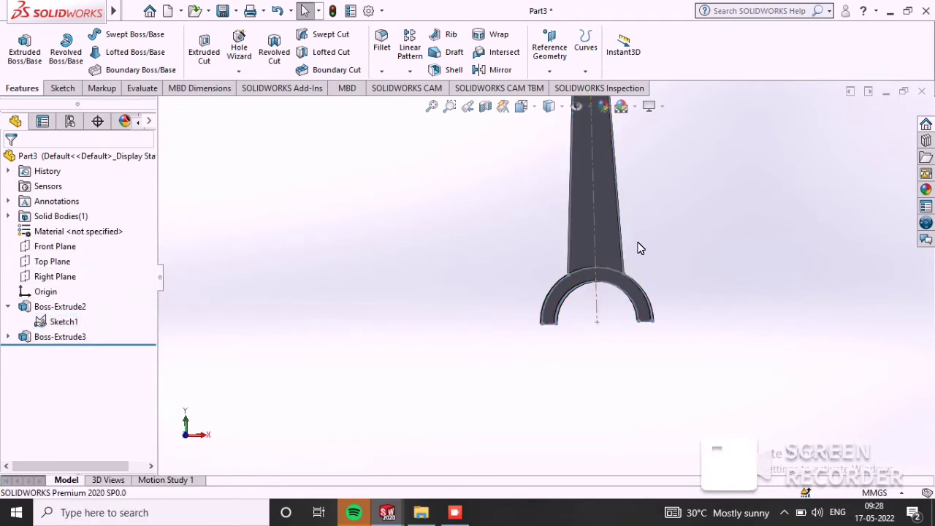
# Start a new sketch on the tapered shank's front face, viewed straight on.
pyautogui.scroll(2, 638, 248)
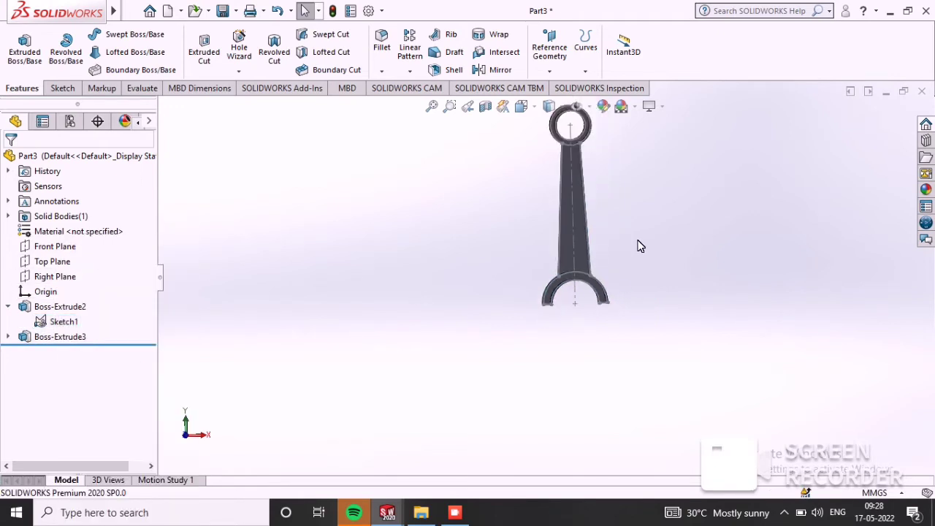
pyautogui.rightClick(576, 219)
pyautogui.click(646, 199)
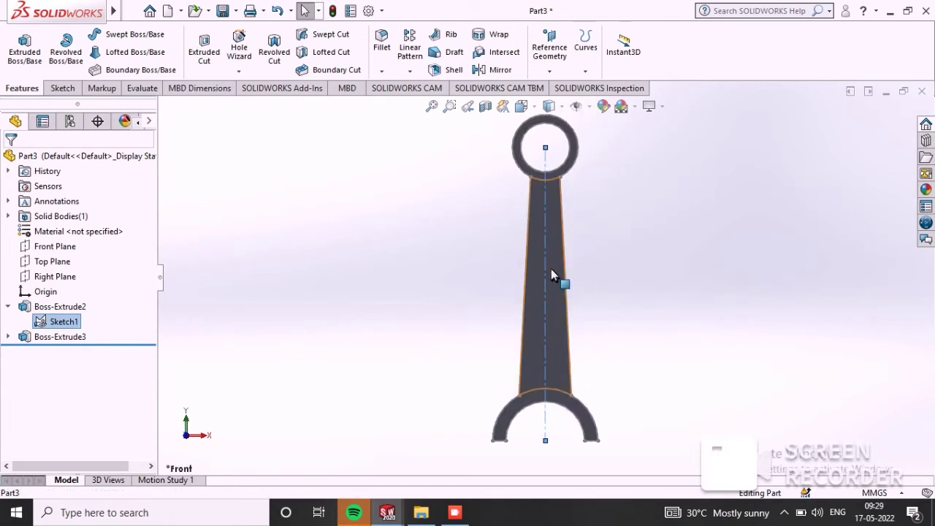
pyautogui.rightClick(551, 268)
pyautogui.click(585, 185)
# Sketch a vertical centerpoint slot about 17 mm wide on the shank's centreline, centred about 100.6 mm below the upper ring's centre.
pyautogui.moveTo(33, 24)
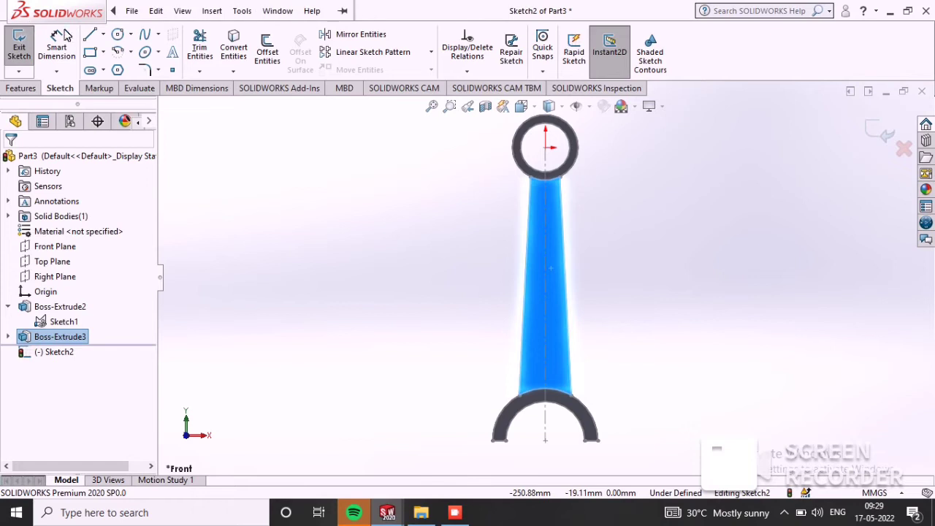
pyautogui.click(545, 295)
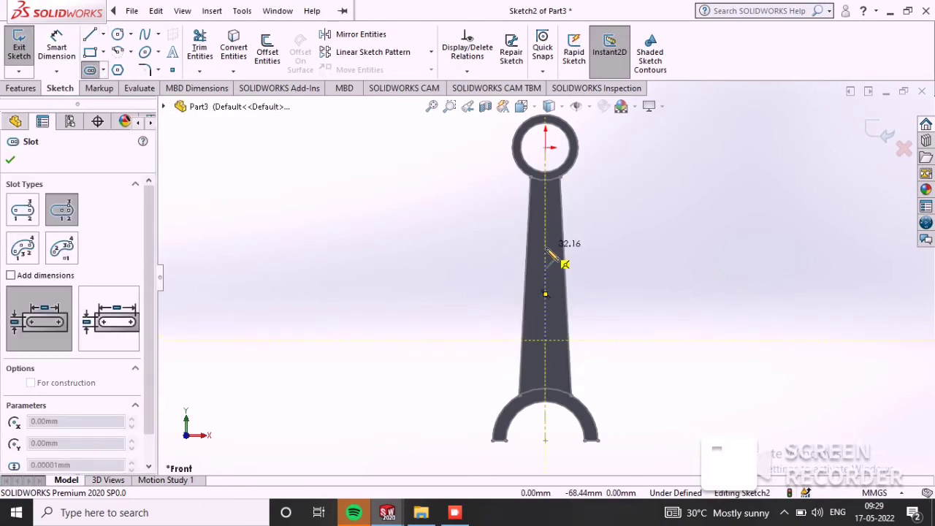
pyautogui.click(546, 245)
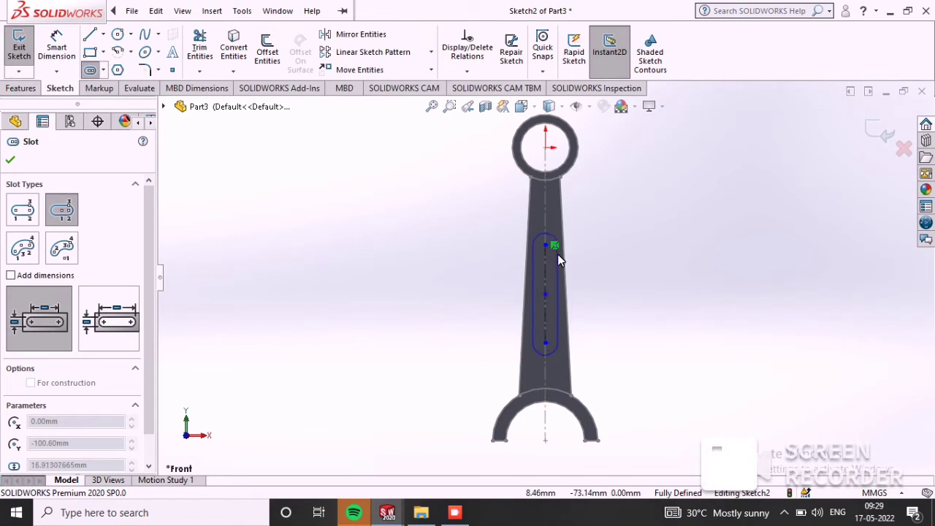
pyautogui.click(558, 254)
# Dimension the slot with 90 mm between its arc centres and an 8 mm end radius.
pyautogui.click(57, 47)
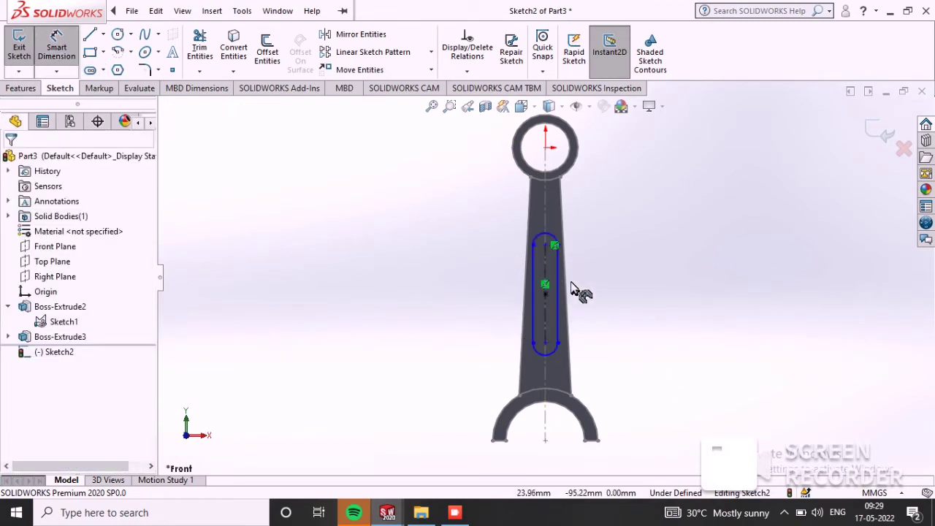
pyautogui.click(547, 280)
pyautogui.click(636, 289)
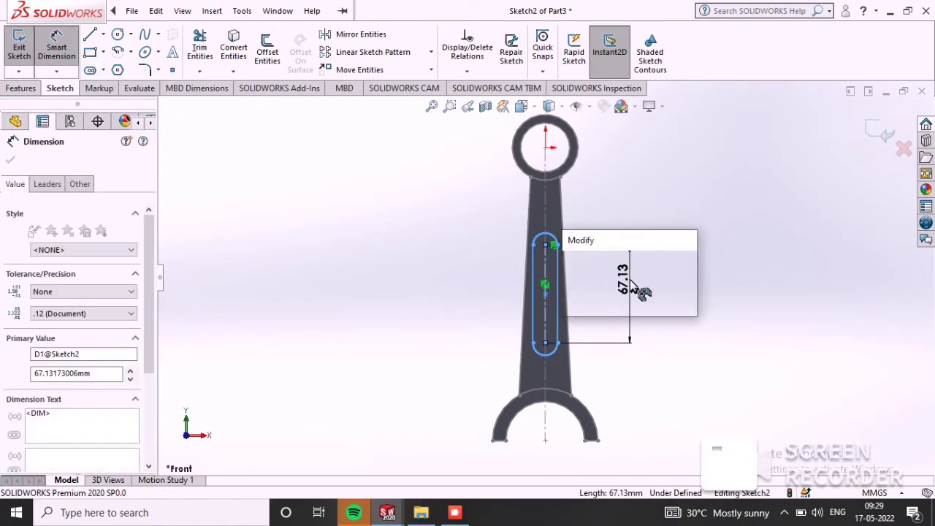
pyautogui.write('90')
pyautogui.press('Return')
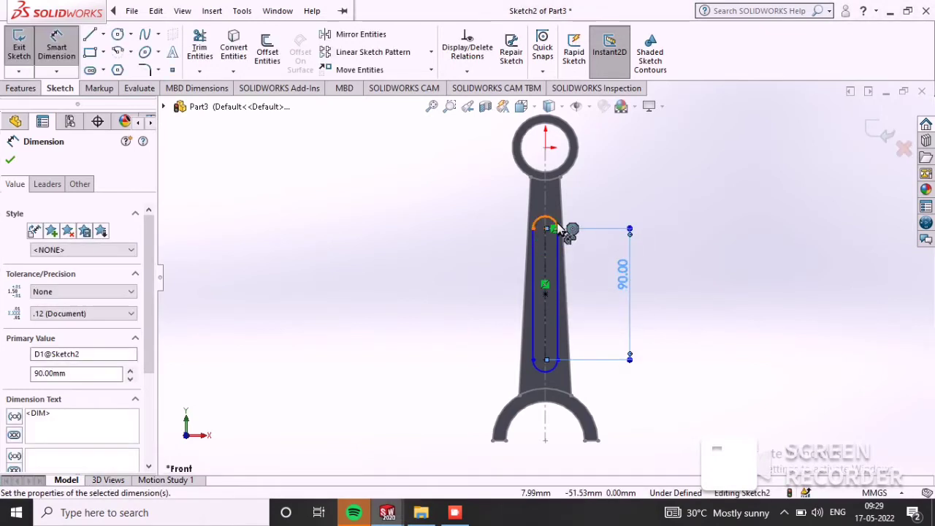
pyautogui.click(569, 223)
pyautogui.click(614, 210)
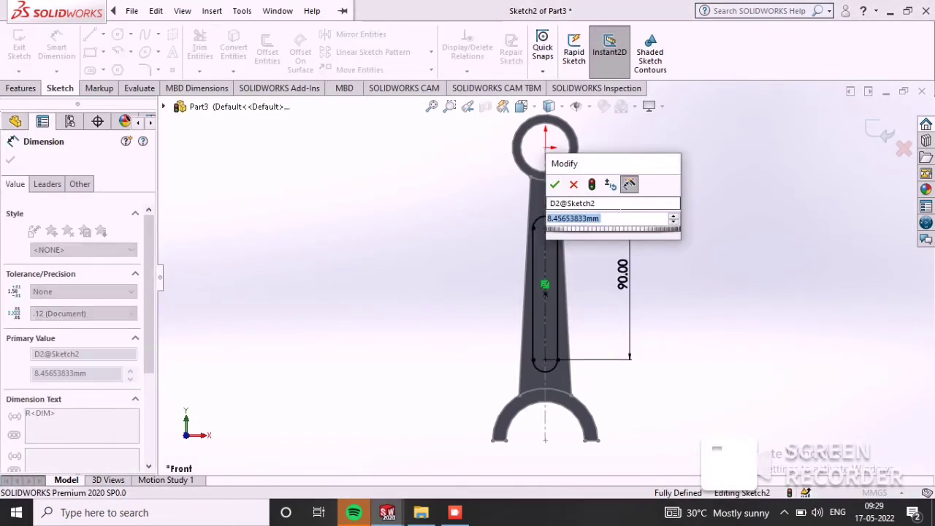
pyautogui.write('8')
pyautogui.press('Return')
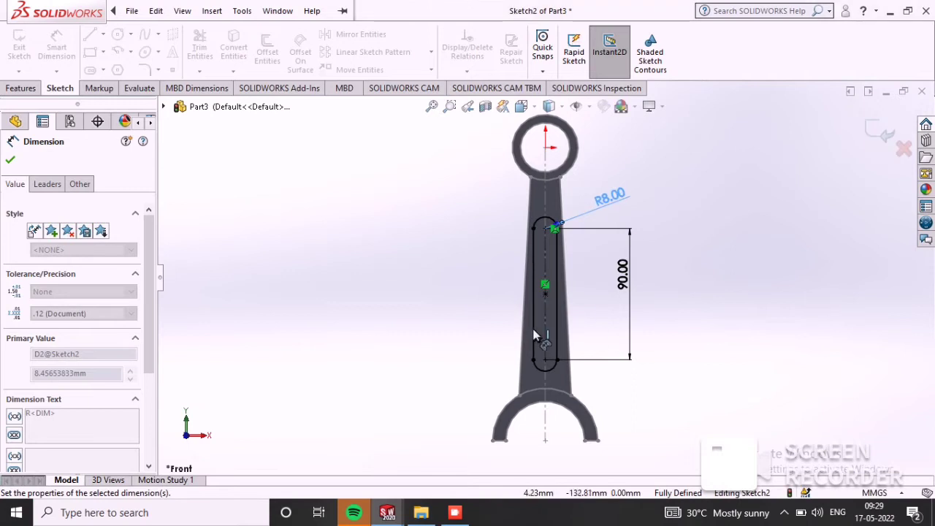
pyautogui.click(11, 160)
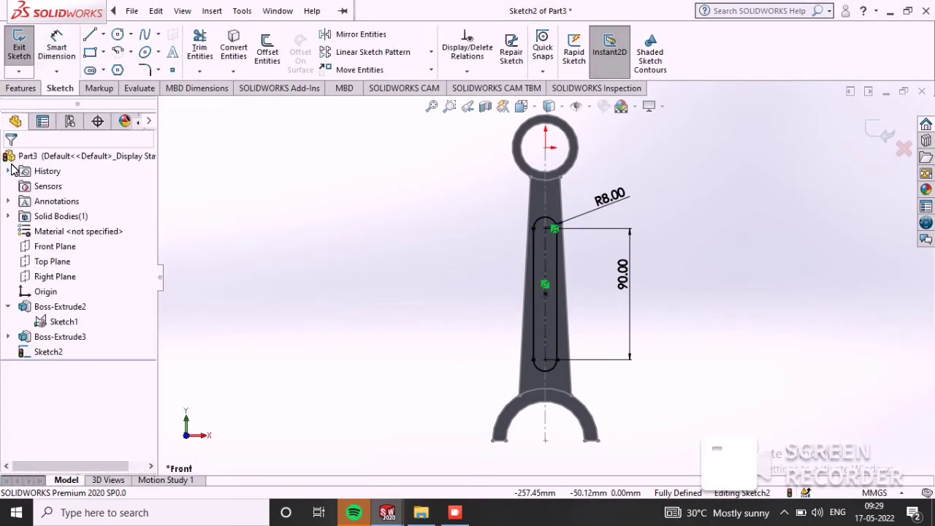
# Cut the slot profile 4 mm deep into the shank's front face with a Blind Extruded Cut.
pyautogui.click(22, 88)
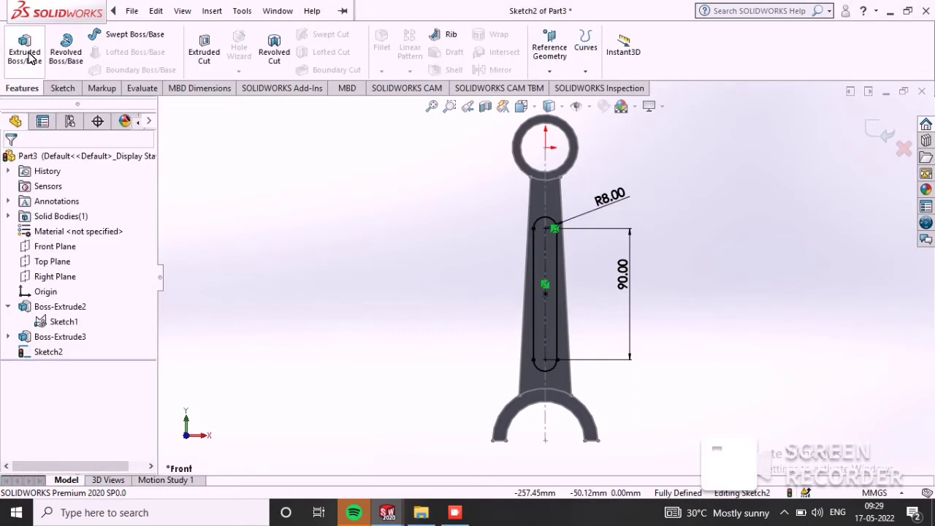
pyautogui.click(199, 57)
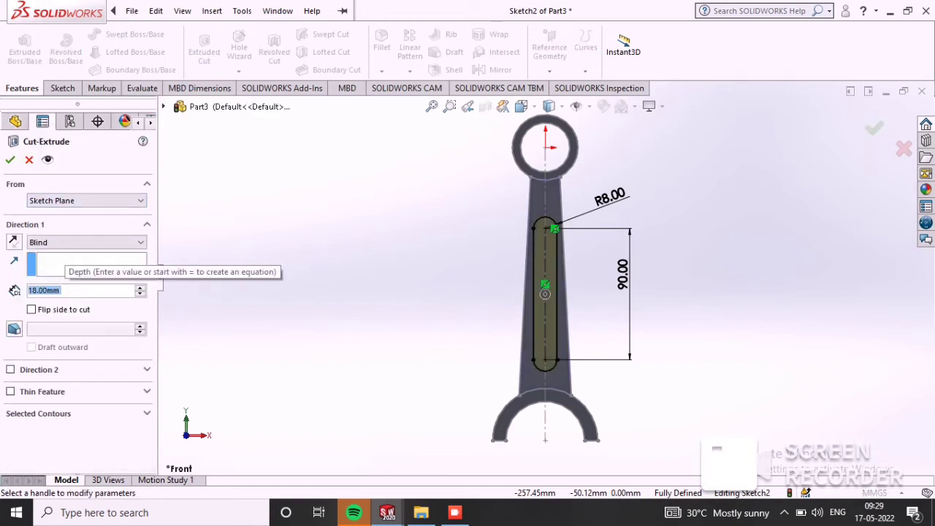
pyautogui.write('4')
pyautogui.press('Return')
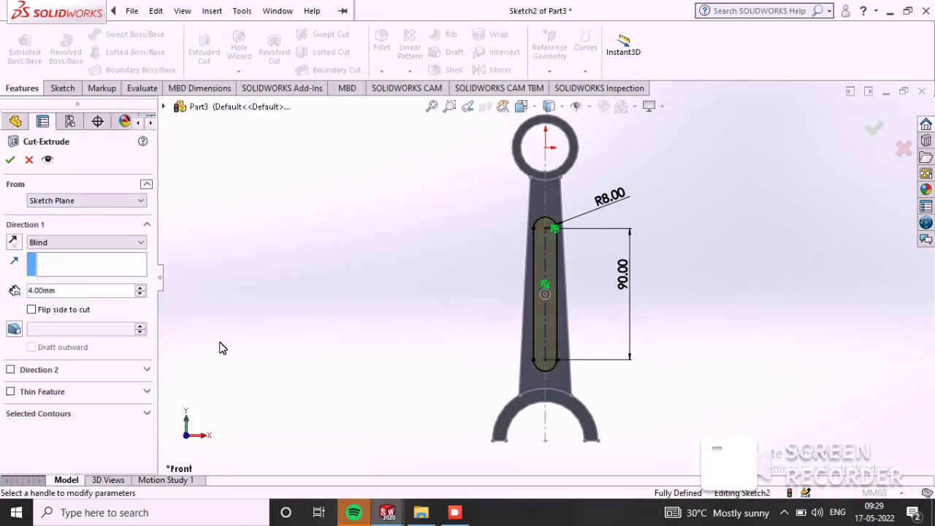
pyautogui.moveTo(654, 331); pyautogui.dragTo(589, 338, button='middle')
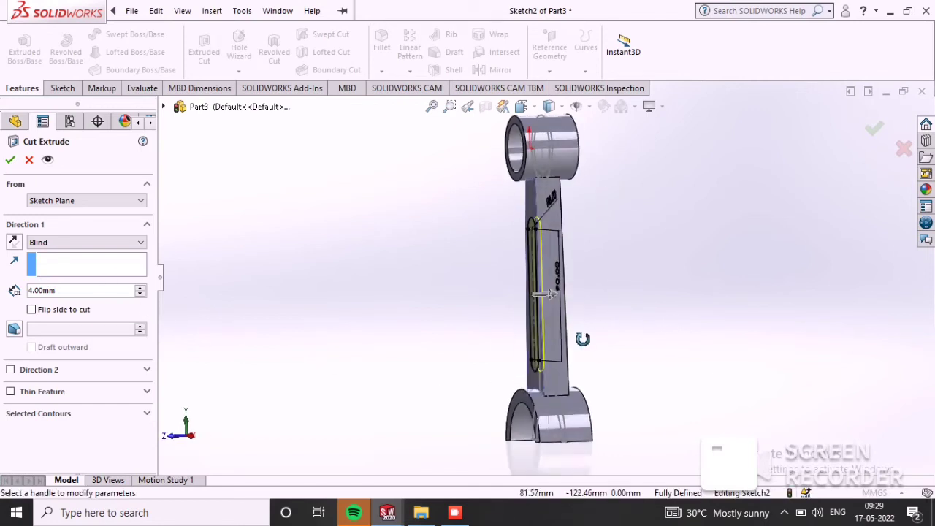
pyautogui.click(9, 161)
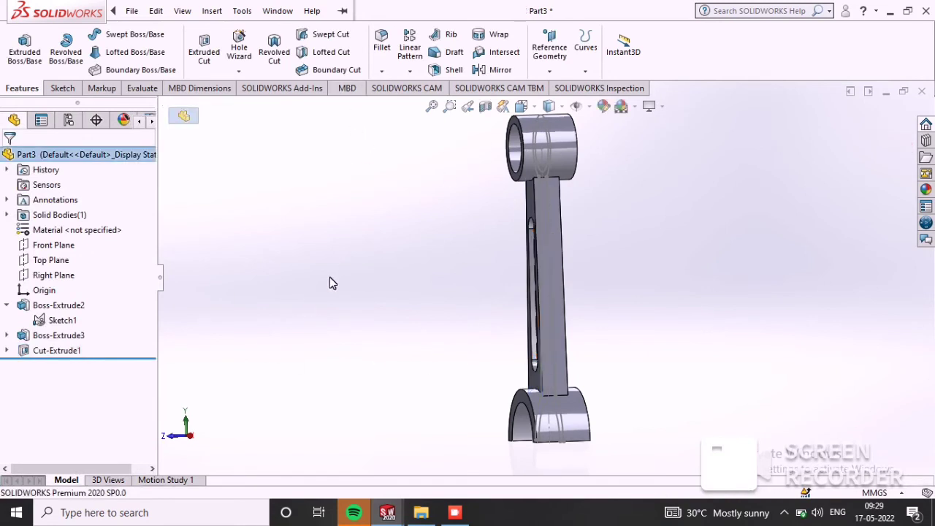
# Mirror the slot cut about the Front Plane onto the opposite face of the shank.
pyautogui.click(482, 70)
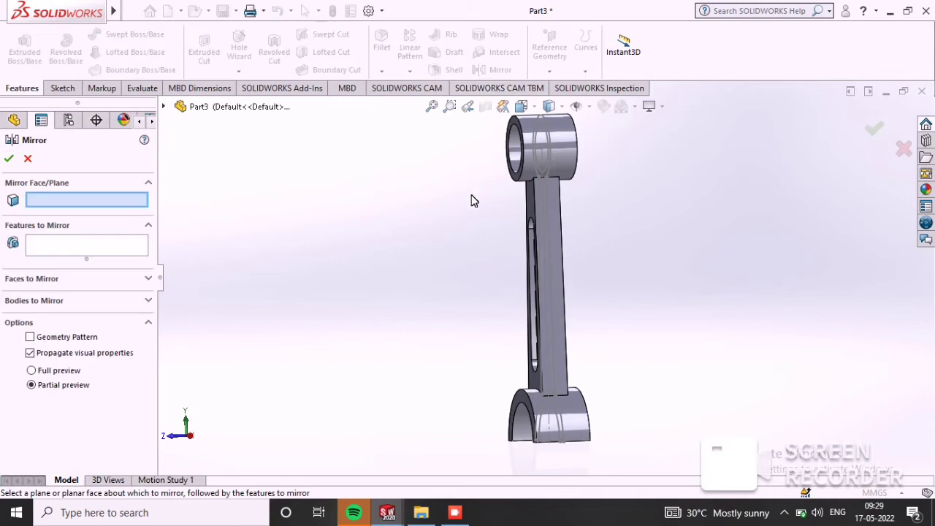
pyautogui.click(165, 107)
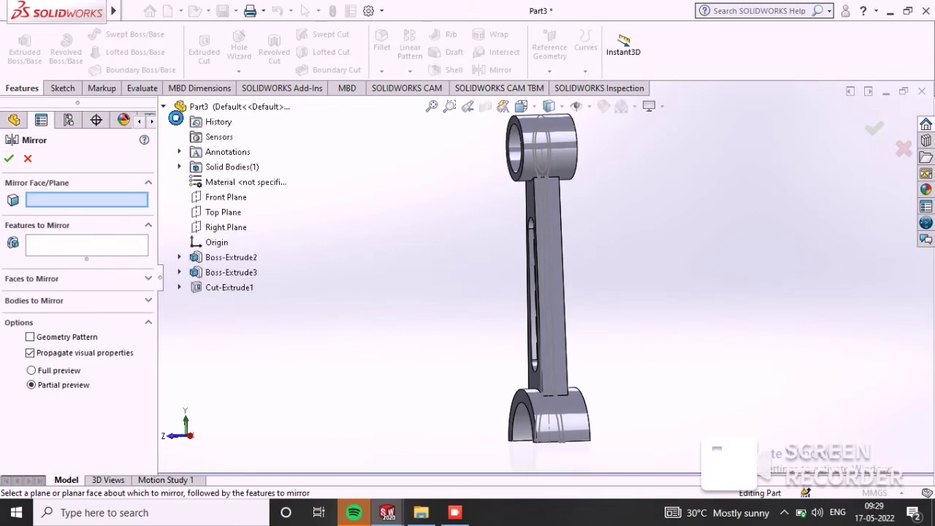
pyautogui.click(228, 198)
pyautogui.moveTo(516, 286); pyautogui.dragTo(462, 285, button='middle')
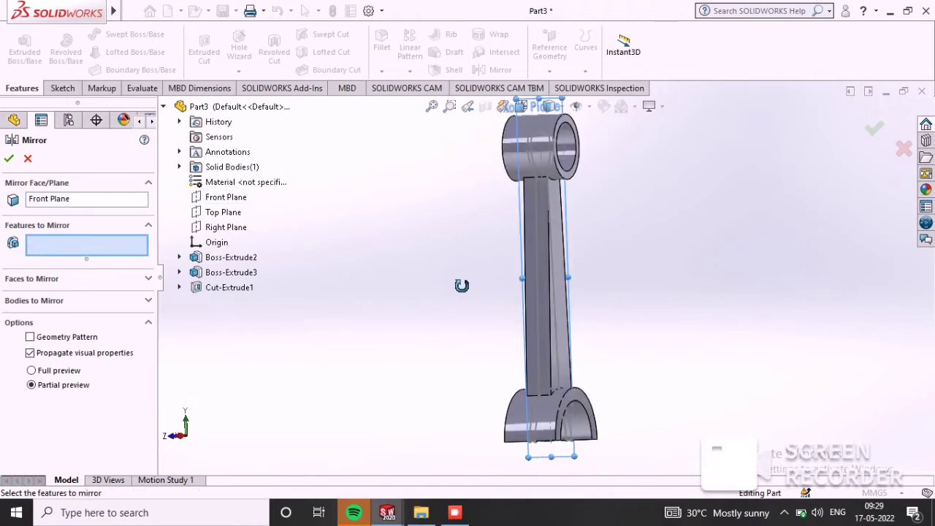
pyautogui.click(233, 287)
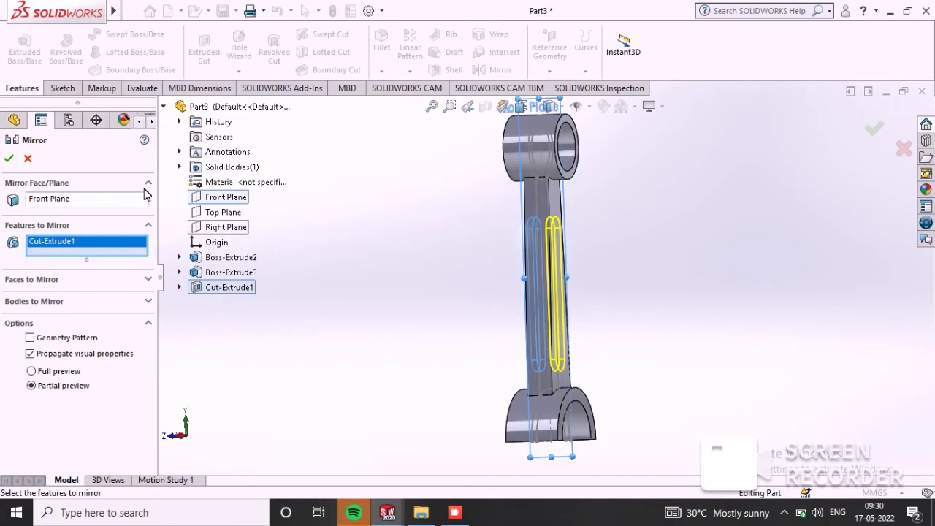
pyautogui.click(8, 158)
# Set up a symmetric fillet of 1 mm radius and select the first four edges of the slot recesses.
pyautogui.moveTo(490, 251); pyautogui.dragTo(290, 257, button='middle')
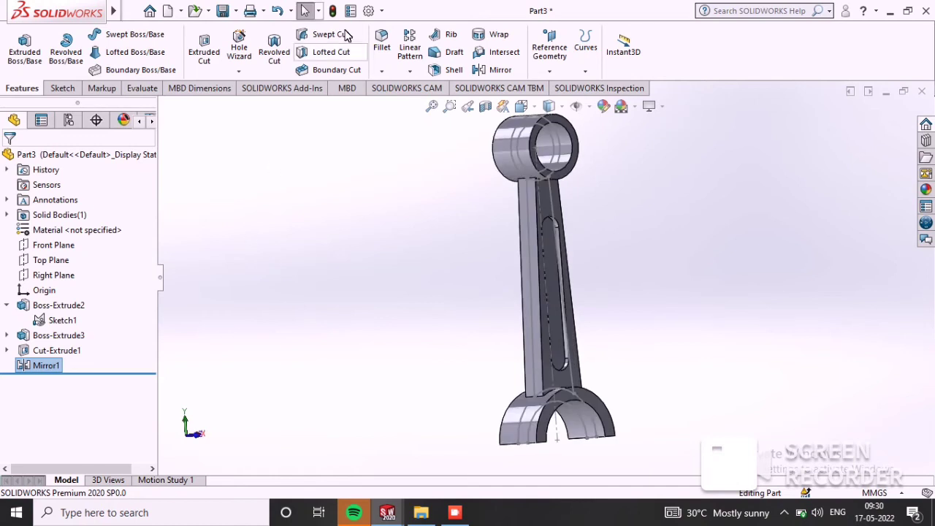
pyautogui.click(381, 44)
pyautogui.scroll(-5, 552, 234)
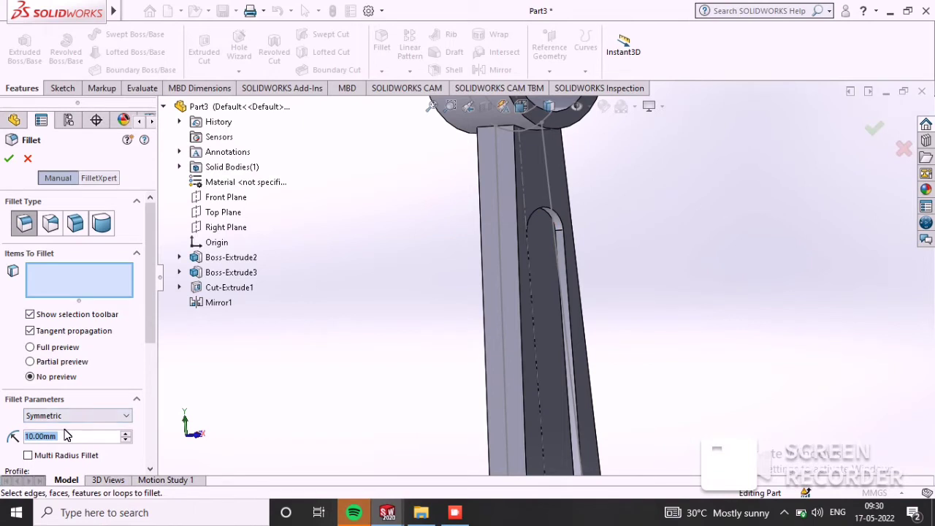
pyautogui.write('1')
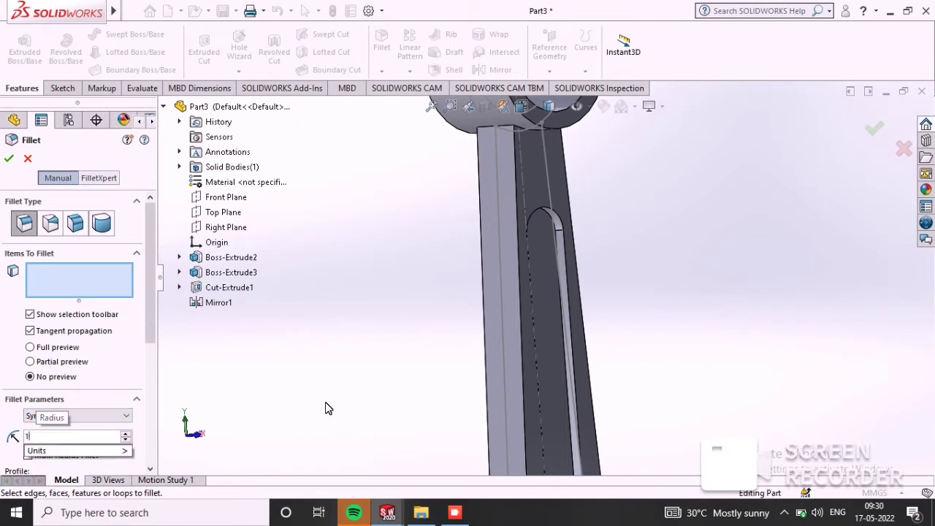
pyautogui.press('Return')
pyautogui.click(564, 256)
pyautogui.moveTo(476, 309); pyautogui.dragTo(475, 216, button='middle')
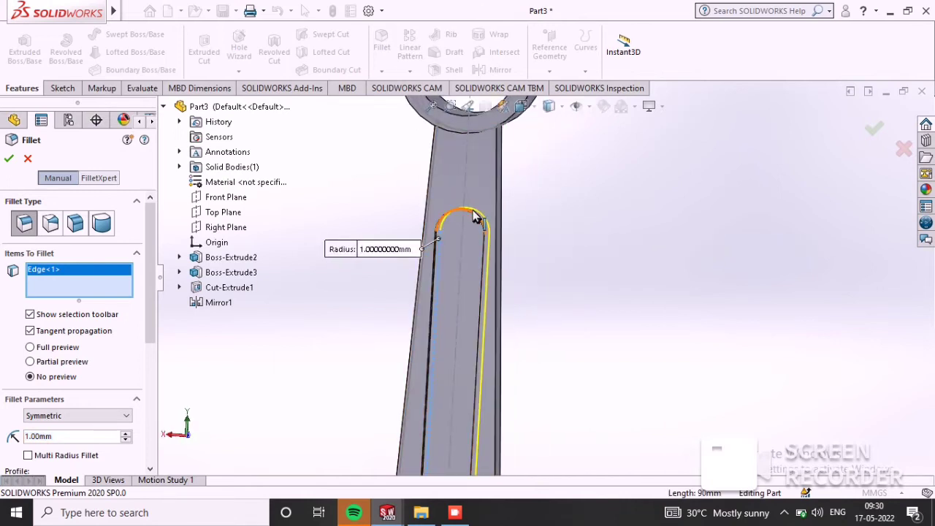
pyautogui.click(481, 284)
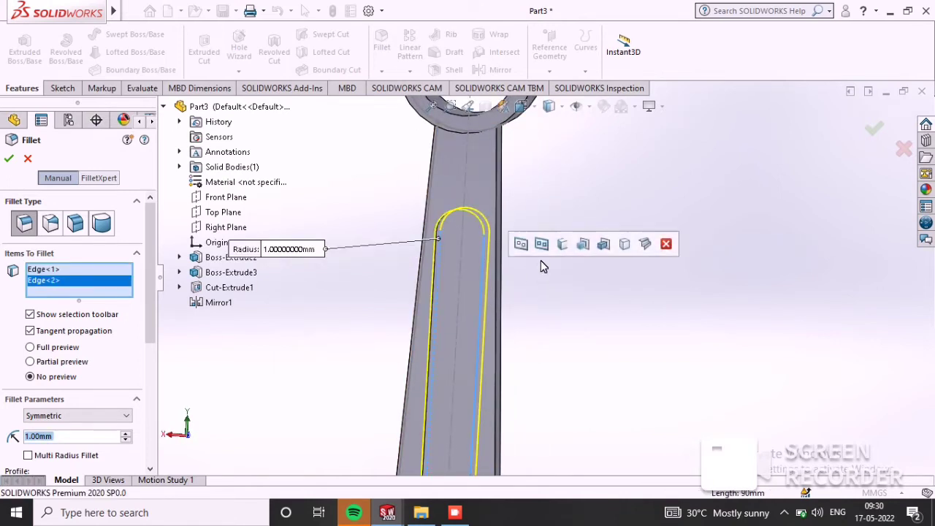
pyautogui.click(502, 324)
pyautogui.moveTo(501, 324); pyautogui.dragTo(519, 292, button='middle')
pyautogui.moveTo(458, 279); pyautogui.dragTo(498, 296, button='middle')
pyautogui.click(448, 268)
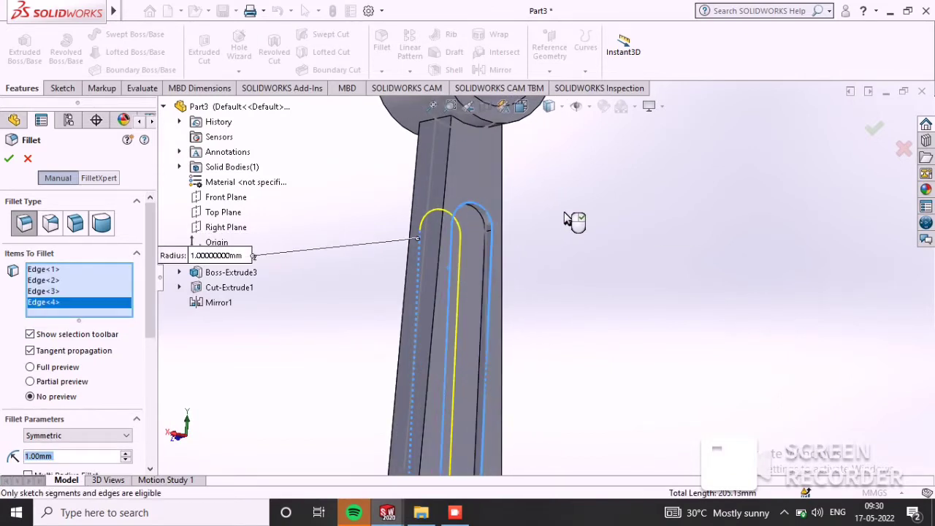
# Add the remaining edges of both slot recesses to the 1 mm fillet selection and apply the fillet.
pyautogui.scroll(3, 575, 221)
pyautogui.scroll(2, 562, 292)
pyautogui.scroll(-5, 460, 372)
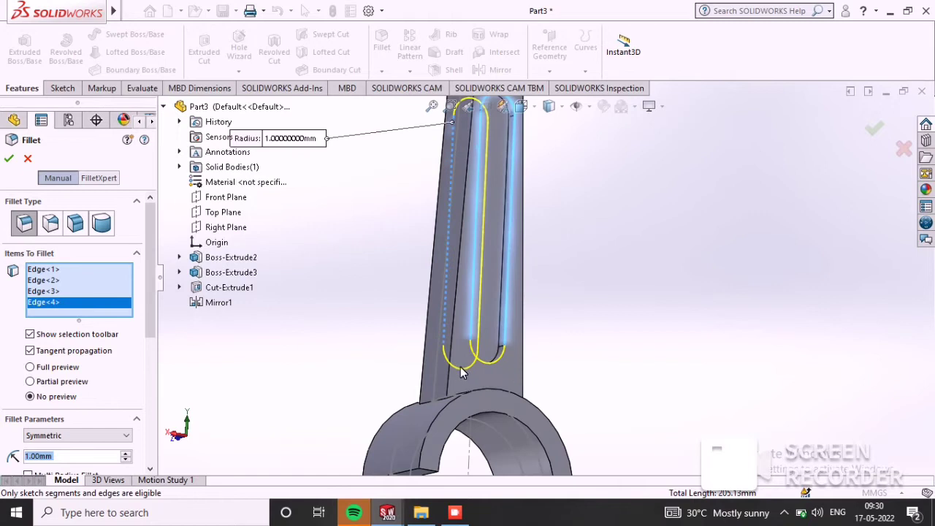
pyautogui.click(501, 360)
pyautogui.moveTo(504, 365); pyautogui.dragTo(734, 398, button='middle')
pyautogui.click(535, 367)
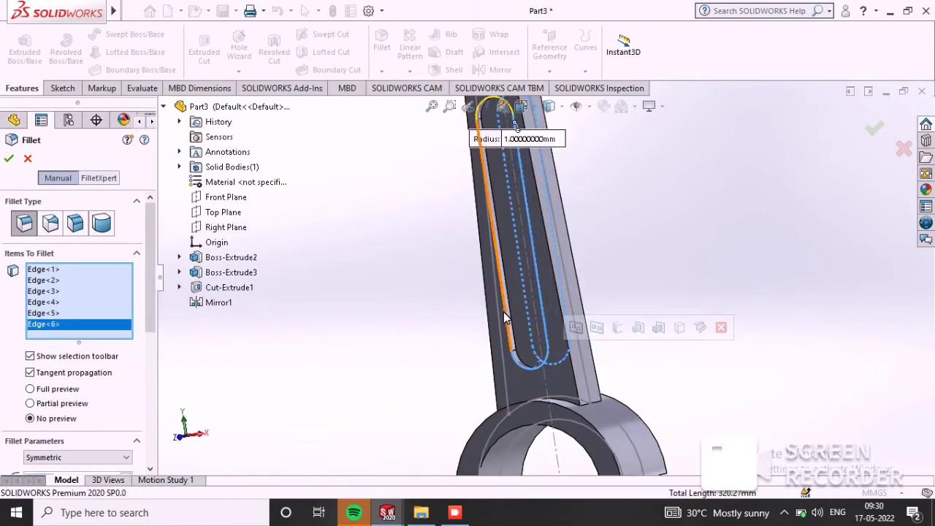
pyautogui.click(591, 361)
pyautogui.moveTo(593, 361); pyautogui.dragTo(649, 380, button='middle')
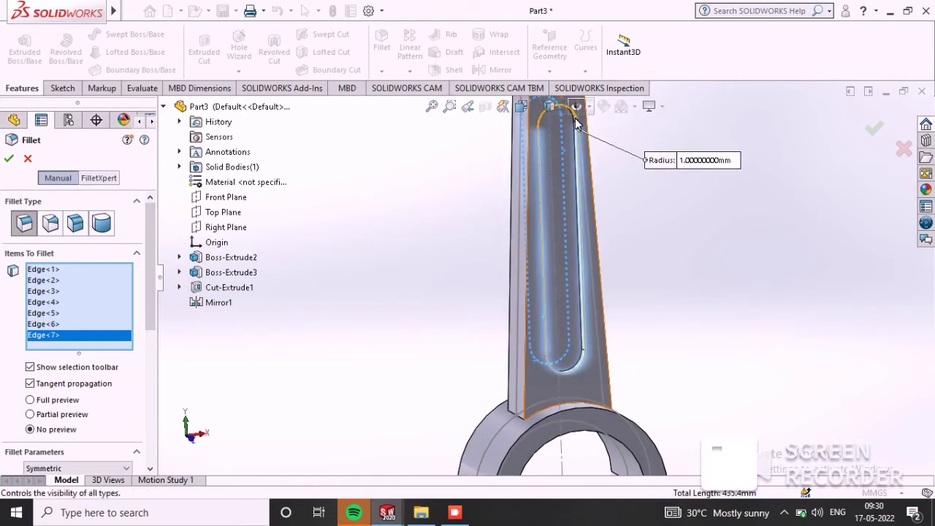
pyautogui.scroll(3, 583, 219)
pyautogui.scroll(-3, 578, 216)
pyautogui.click(553, 210)
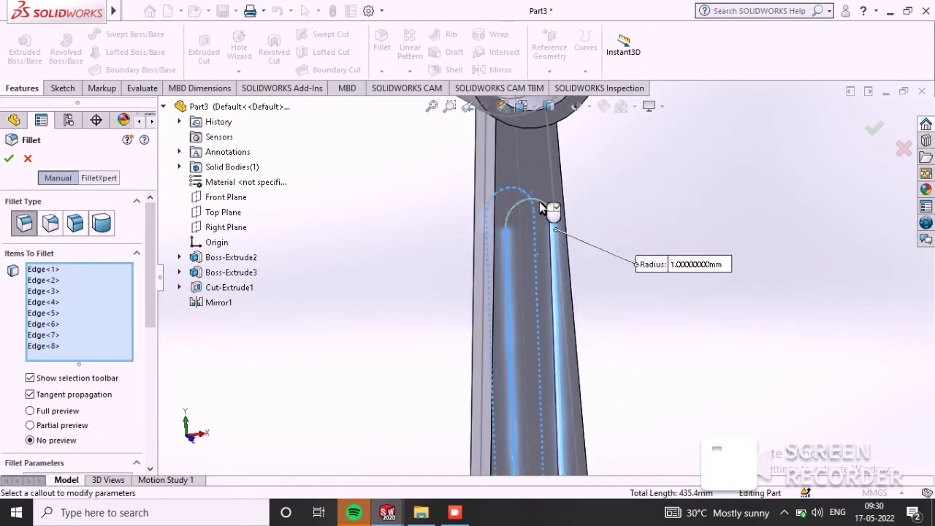
pyautogui.click(10, 160)
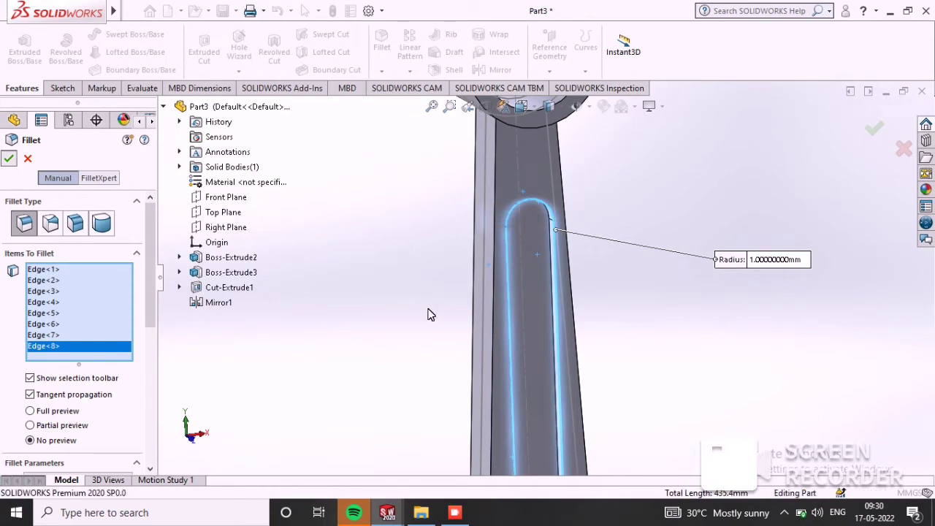
pyautogui.moveTo(455, 286); pyautogui.dragTo(488, 291, button='middle')
pyautogui.scroll(5, 485, 290)
pyautogui.scroll(-3, 515, 409)
pyautogui.scroll(6, 567, 468)
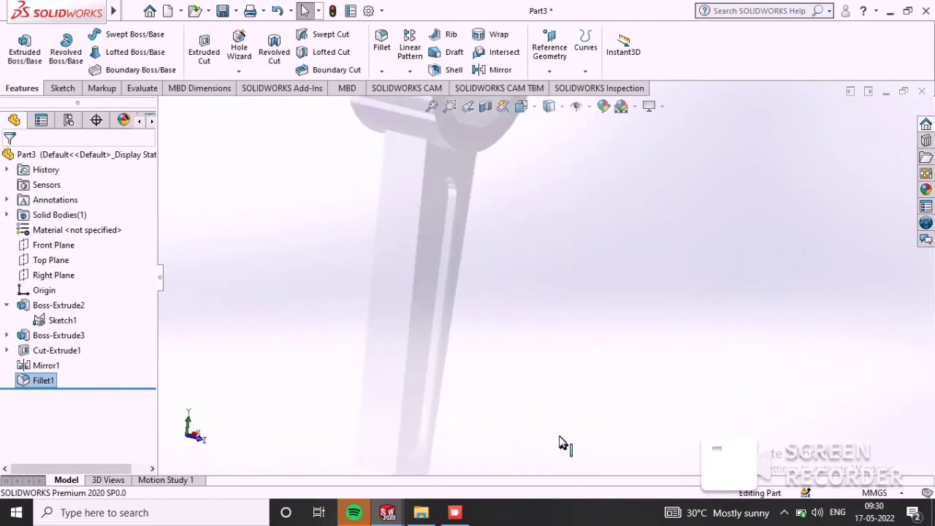
pyautogui.scroll(-2, 559, 181)
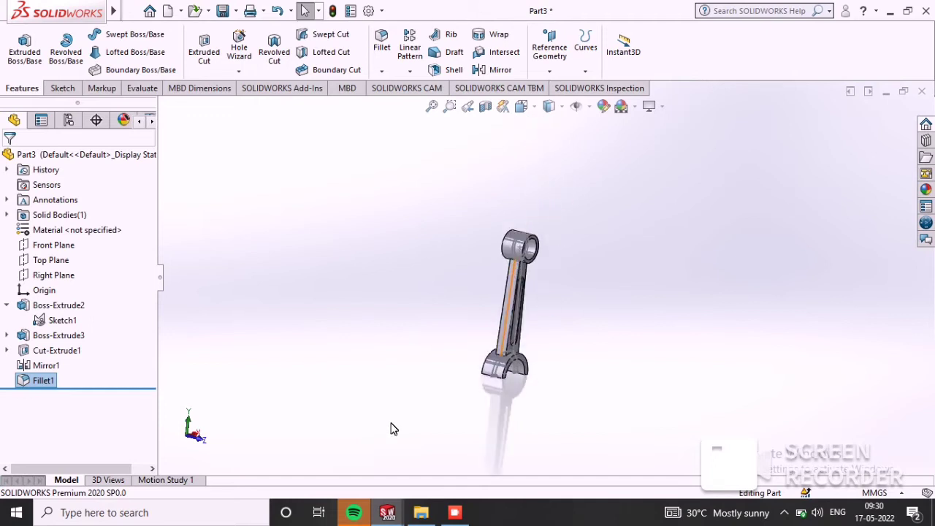
pyautogui.scroll(-3, 581, 376)
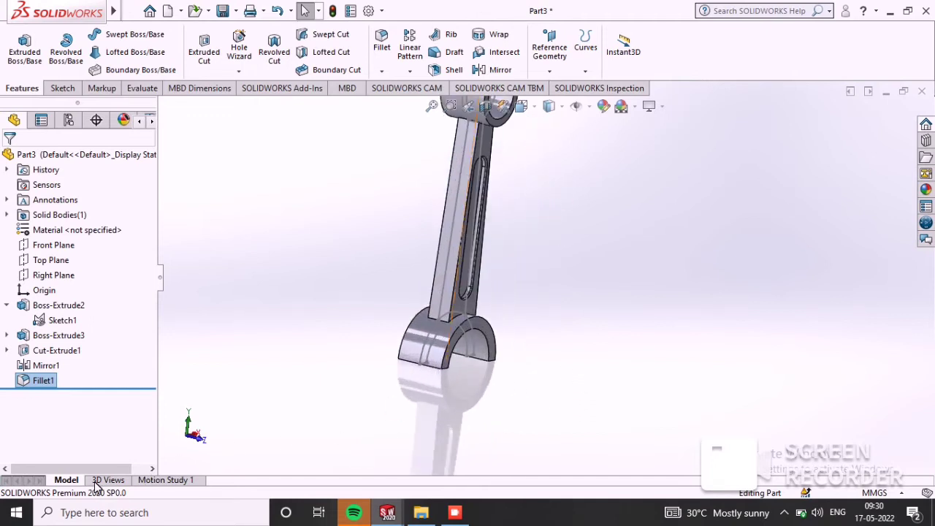
pyautogui.click(108, 480)
pyautogui.click(165, 480)
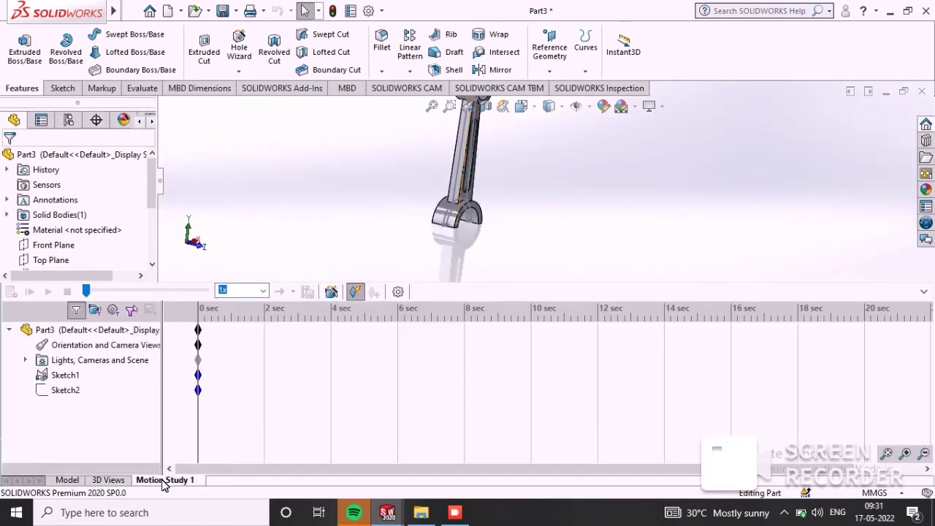
# Create a reference plane offset 30 mm from the half ring's flat end face, with the offset flipped toward the shank.
pyautogui.click(558, 65)
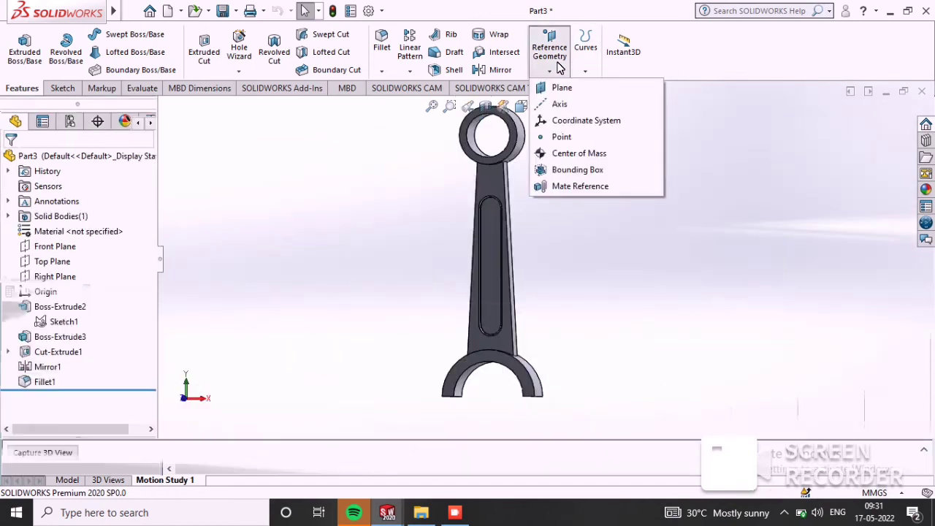
pyautogui.click(584, 93)
pyautogui.moveTo(581, 378); pyautogui.dragTo(559, 257, button='middle')
pyautogui.click(497, 340)
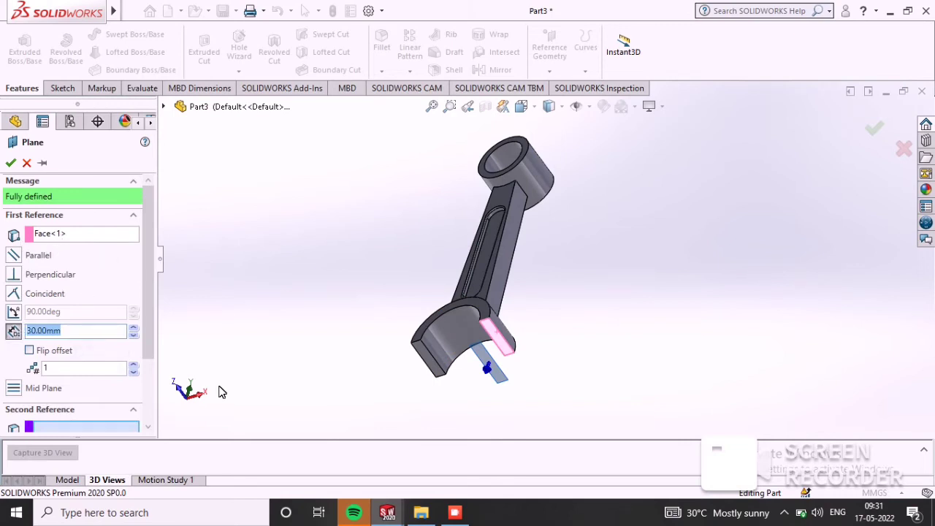
pyautogui.click(30, 352)
pyautogui.click(11, 162)
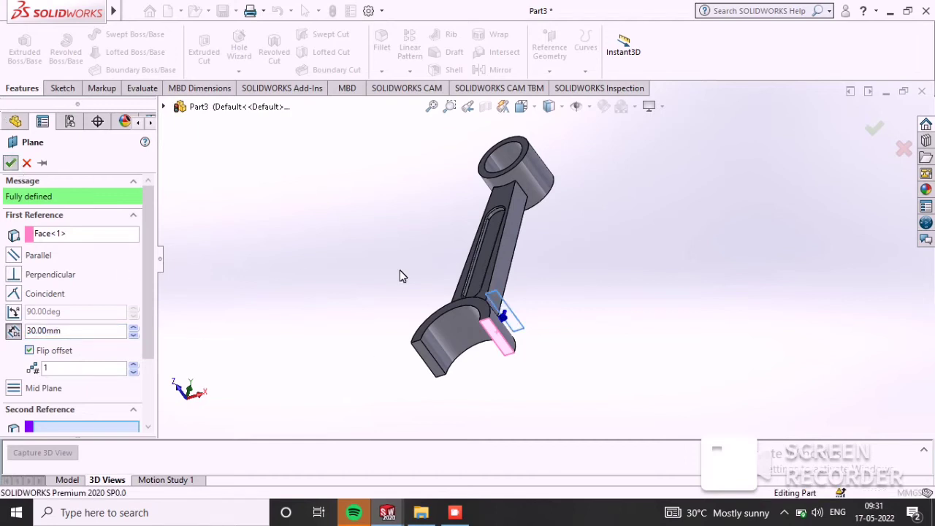
pyautogui.moveTo(474, 270); pyautogui.dragTo(470, 297, button='right')
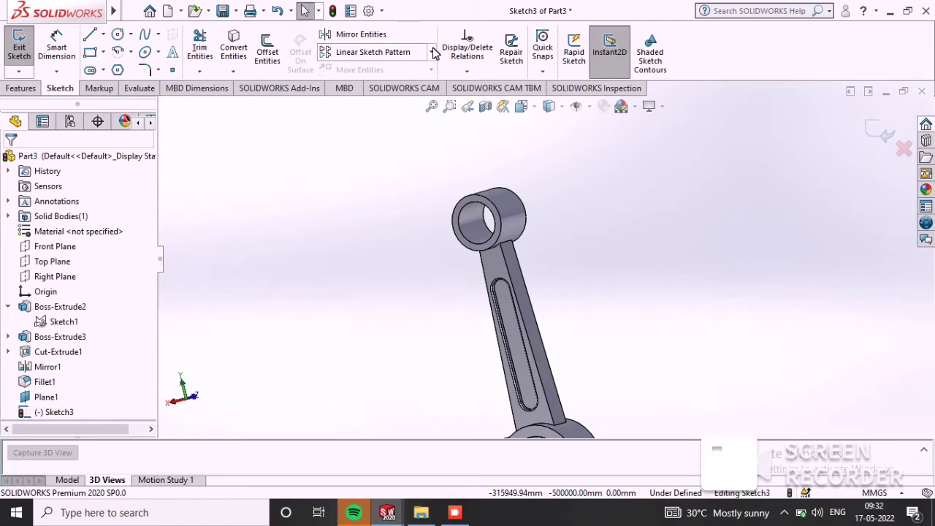
pyautogui.click(22, 88)
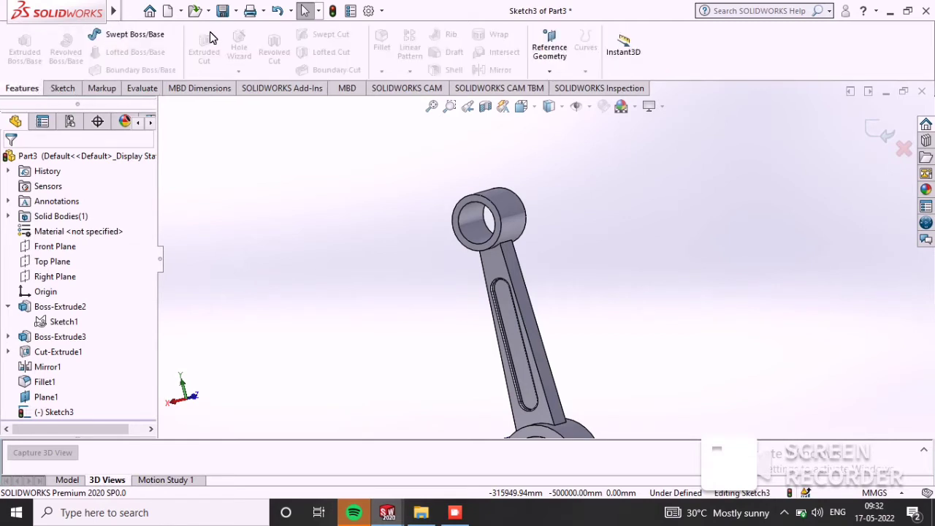
pyautogui.click(43, 122)
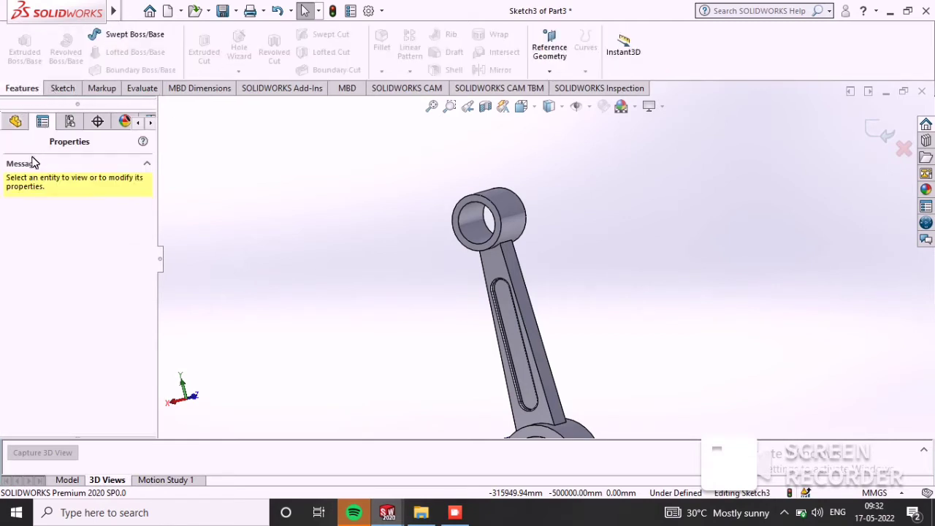
pyautogui.click(63, 87)
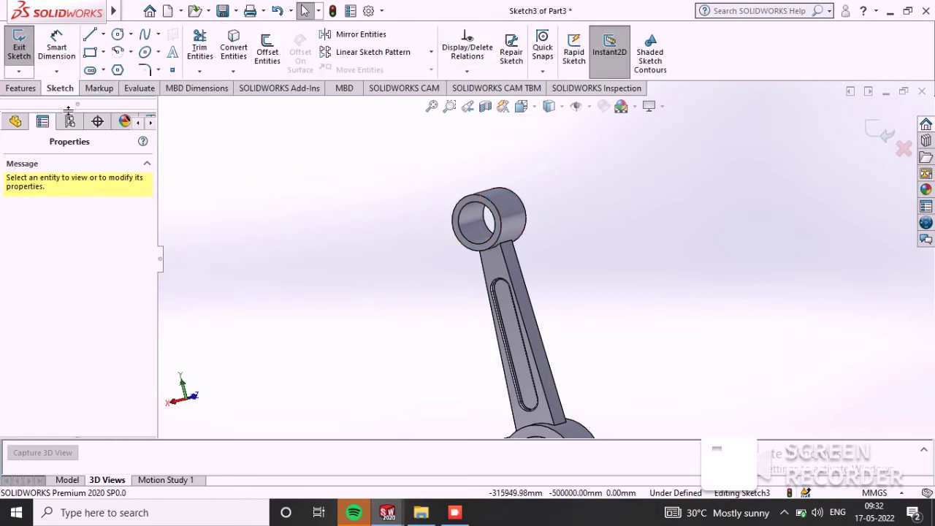
pyautogui.click(21, 89)
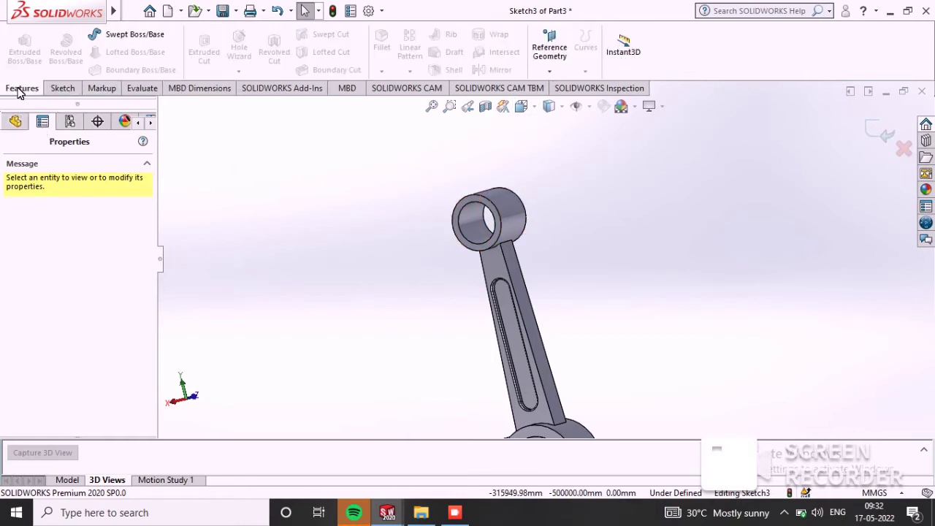
pyautogui.doubleClick(511, 141)
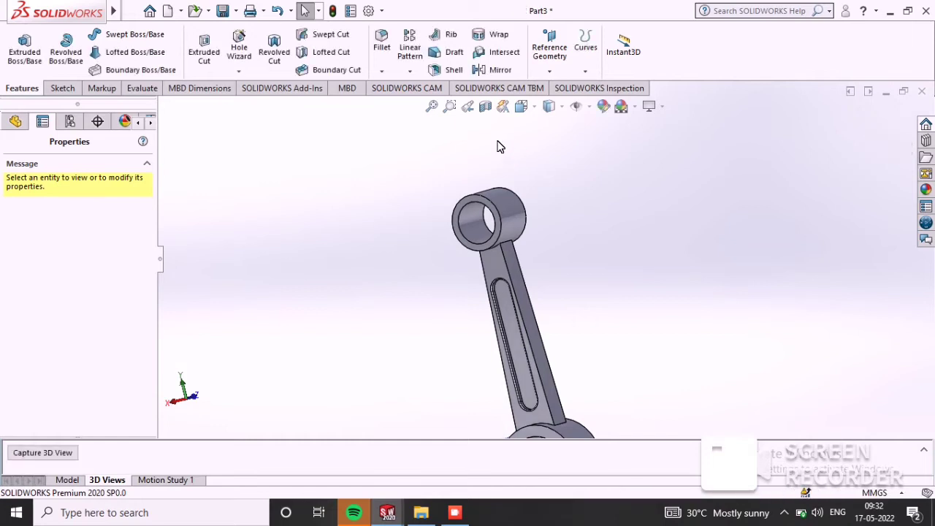
pyautogui.click(381, 48)
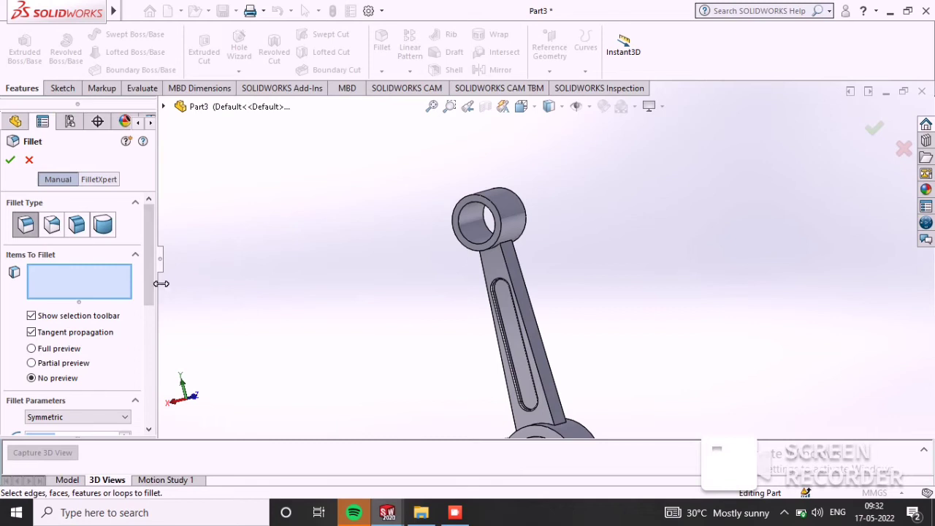
pyautogui.scroll(-2, 80, 344)
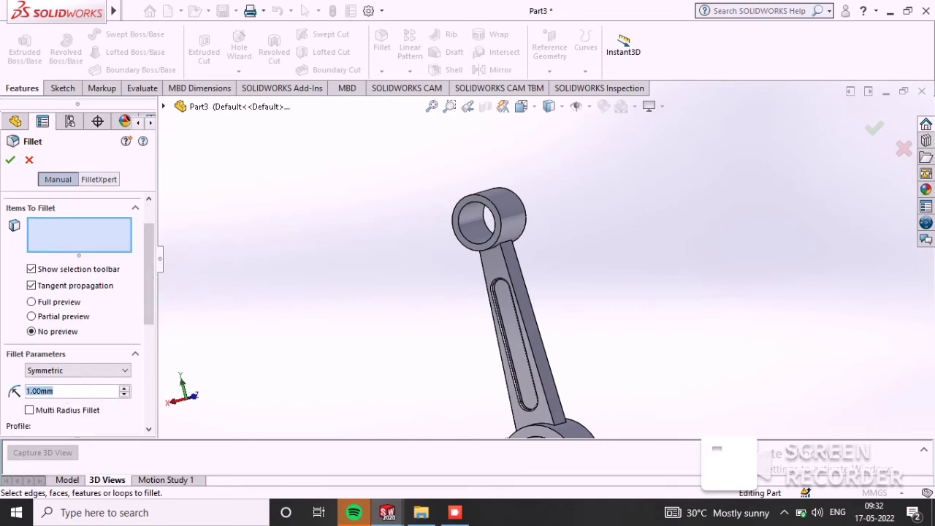
pyautogui.write('20')
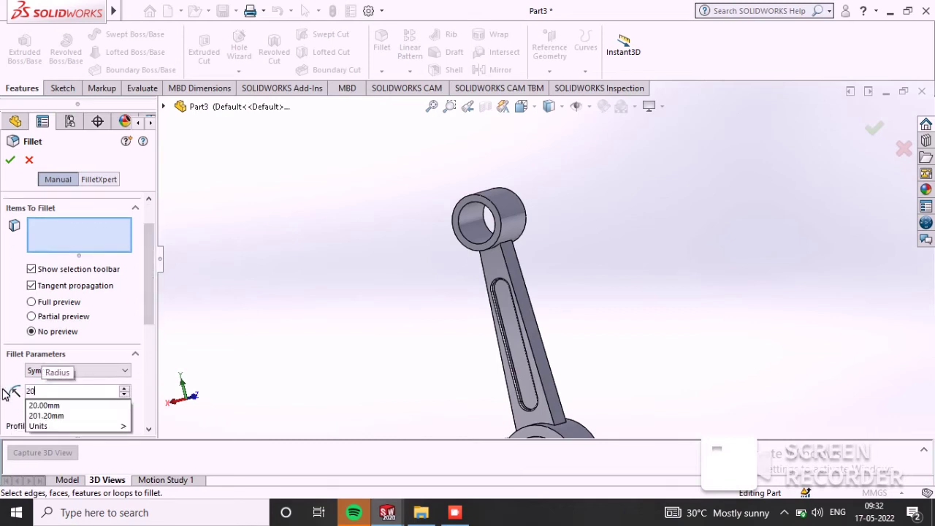
pyautogui.click(78, 406)
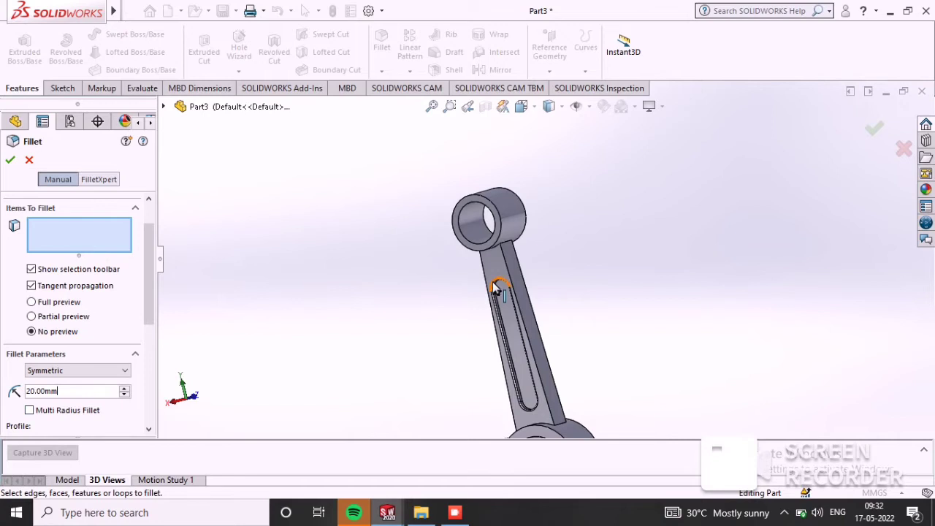
pyautogui.click(510, 245)
pyautogui.moveTo(523, 270); pyautogui.dragTo(615, 264, button='middle')
pyautogui.scroll(-5, 526, 247)
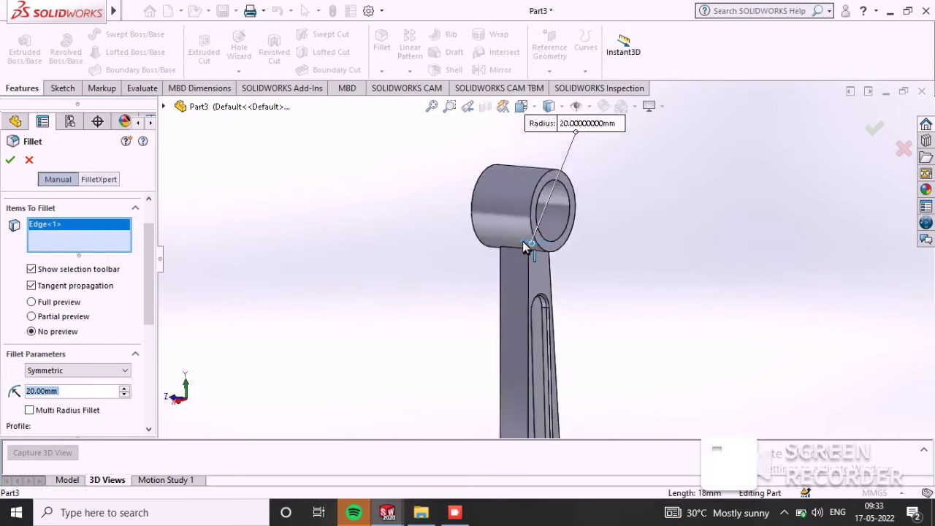
pyautogui.click(514, 251)
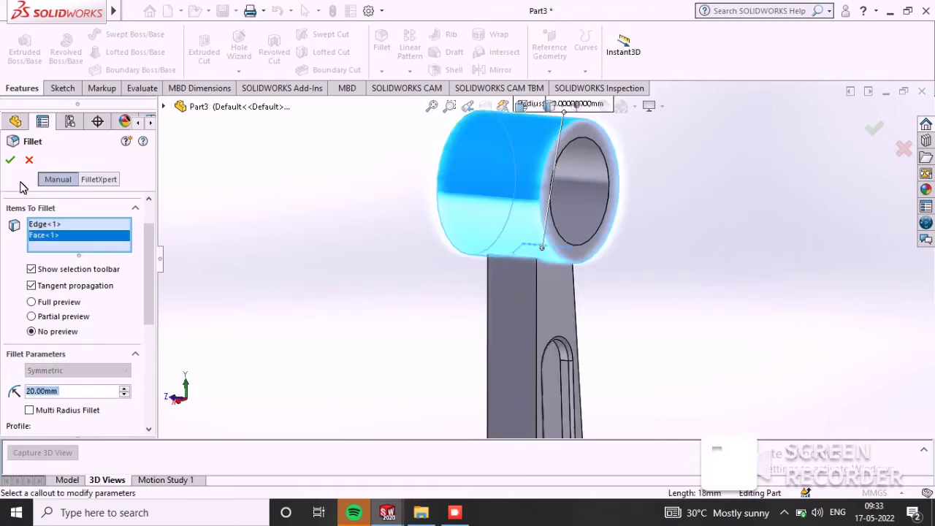
pyautogui.press('Return')
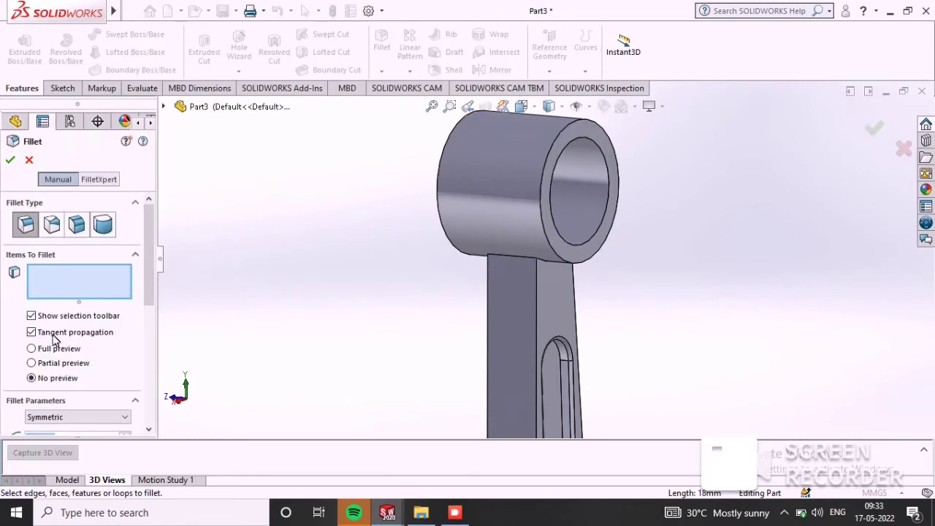
# Apply a symmetric 20 mm radius fillet to the two edges where the shank's narrow side faces meet the small ring.
pyautogui.moveTo(151, 250); pyautogui.dragTo(150, 276)
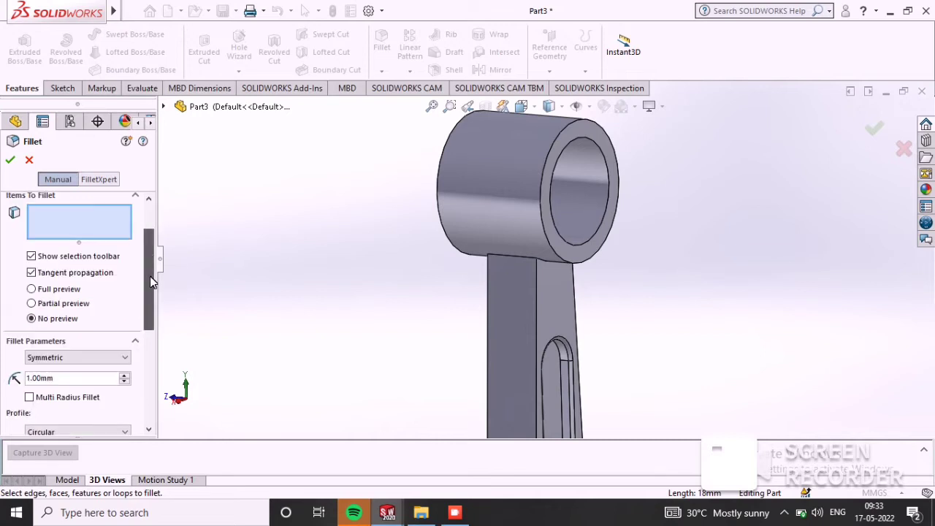
pyautogui.write('2')
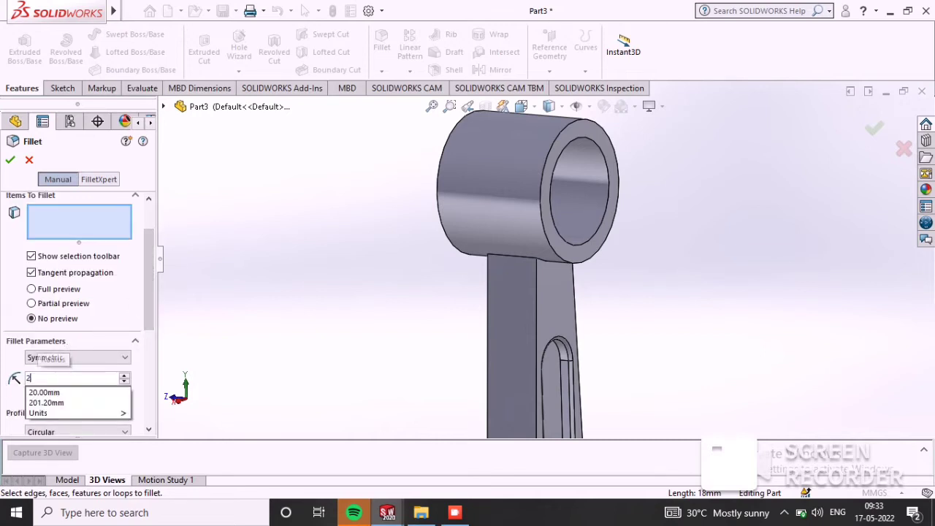
pyautogui.click(531, 266)
pyautogui.moveTo(531, 266); pyautogui.dragTo(572, 276, button='middle')
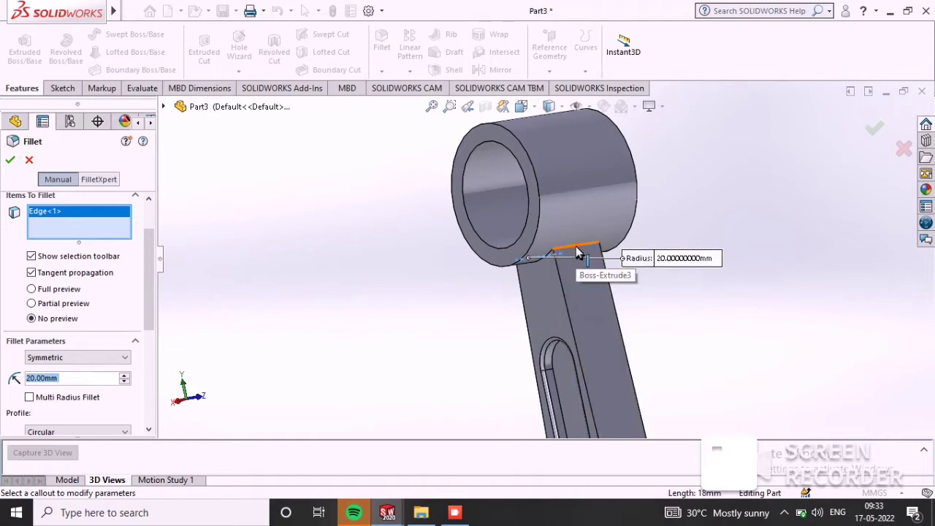
pyautogui.click(576, 247)
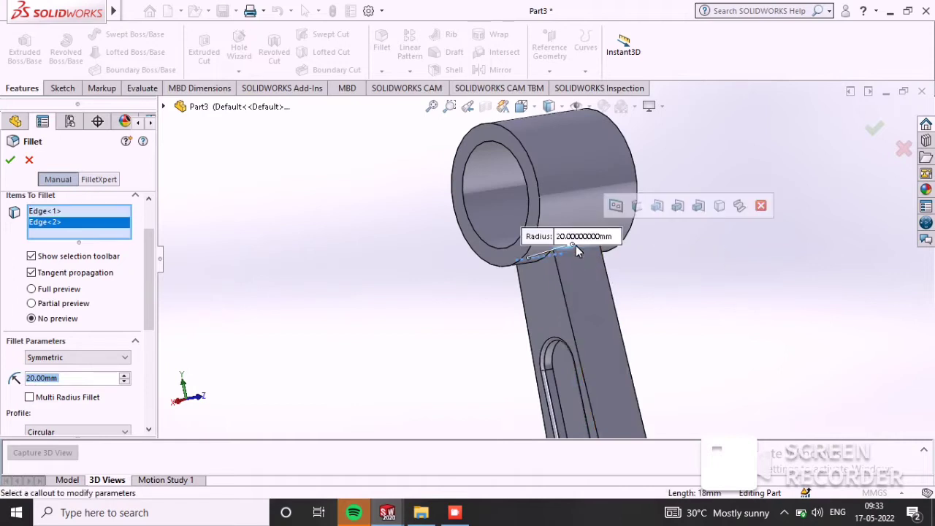
pyautogui.click(10, 160)
pyautogui.scroll(5, 461, 219)
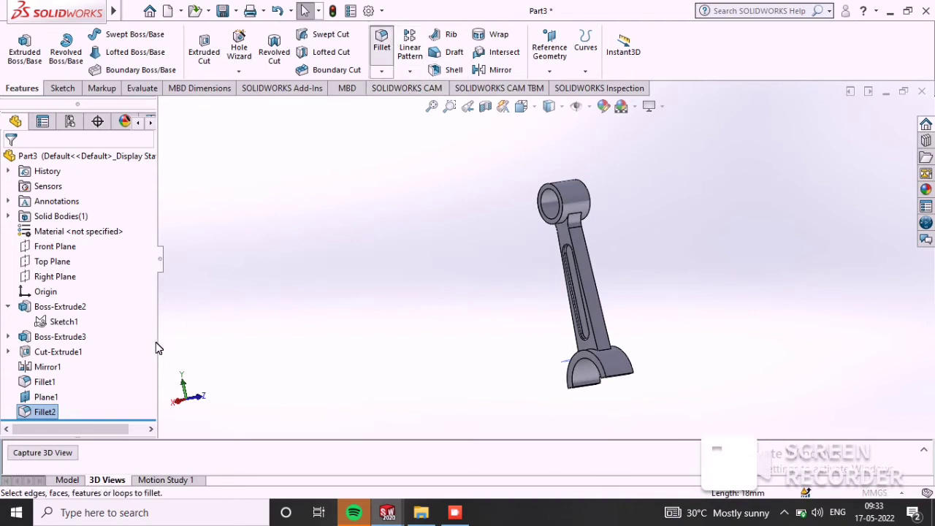
pyautogui.click(381, 44)
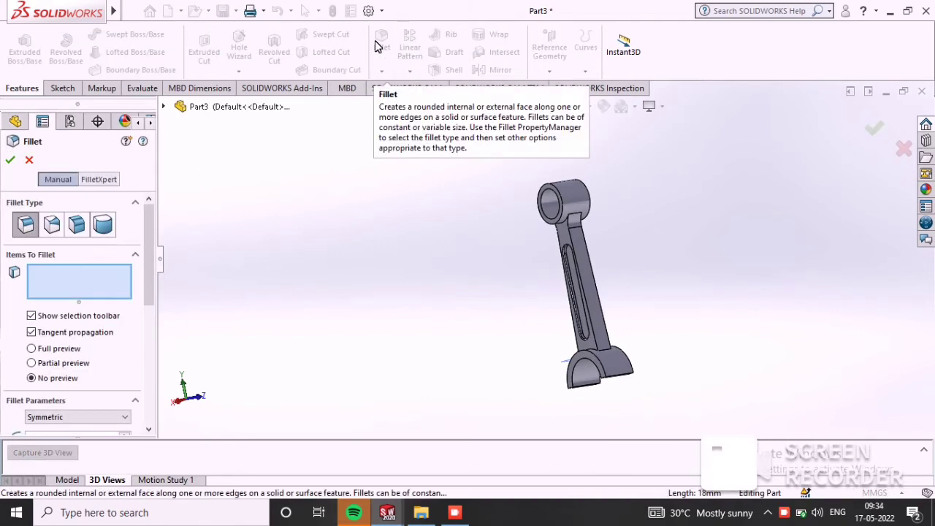
pyautogui.scroll(-3, 146, 267)
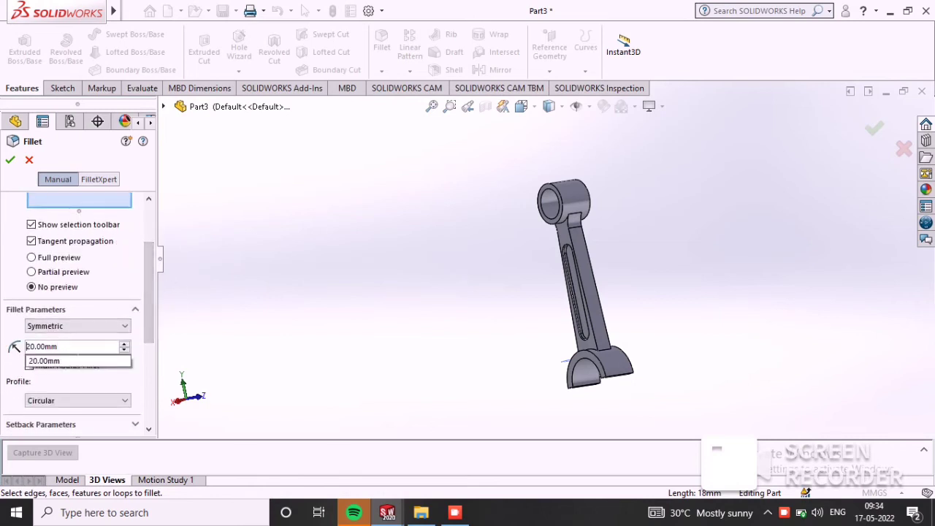
pyautogui.write('40')
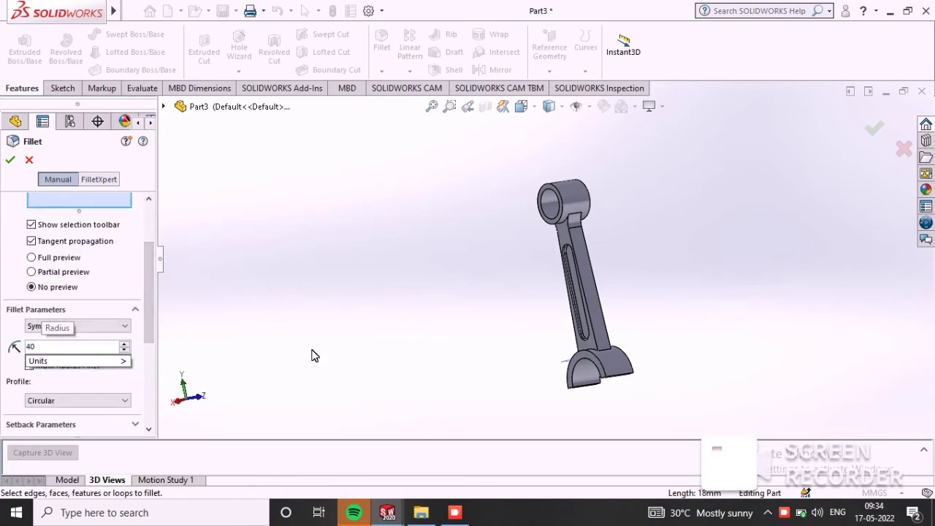
pyautogui.press('Return')
pyautogui.click(608, 351)
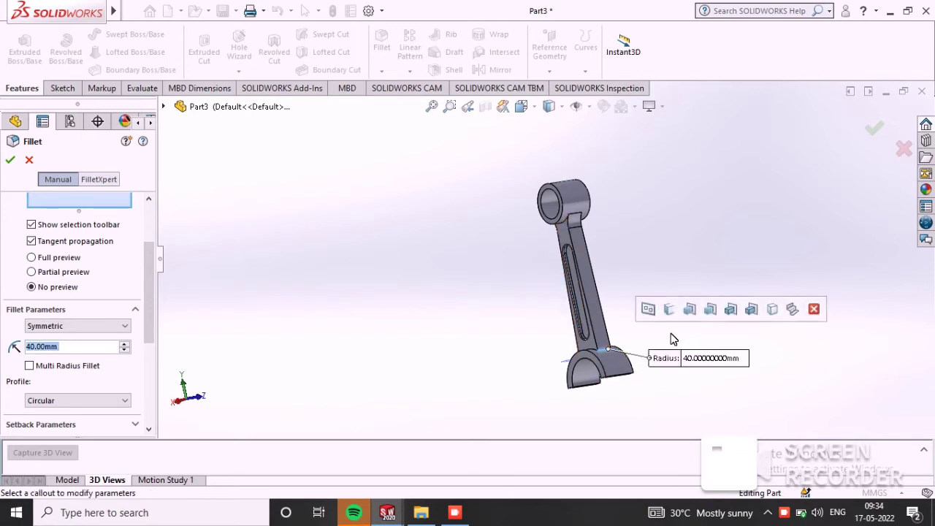
pyautogui.moveTo(674, 335); pyautogui.dragTo(772, 328, button='middle')
pyautogui.scroll(-8, 582, 352)
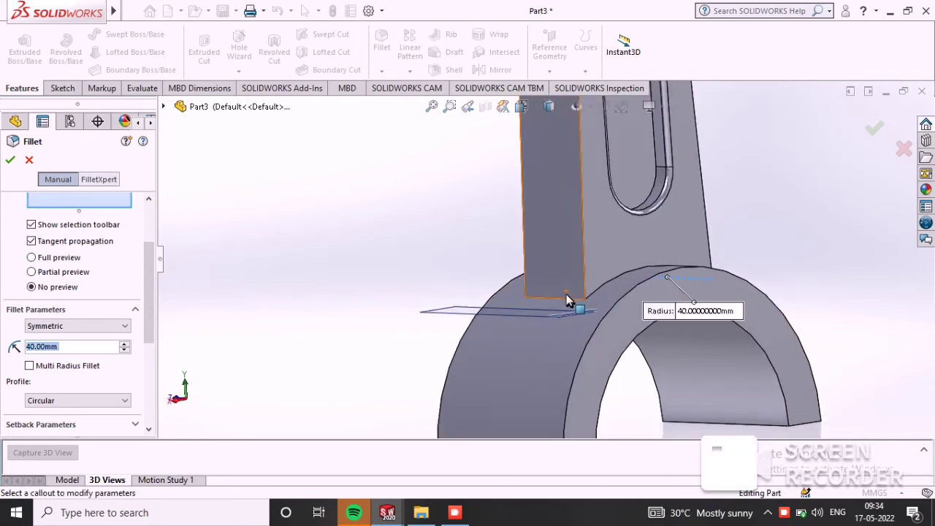
pyautogui.press('Return')
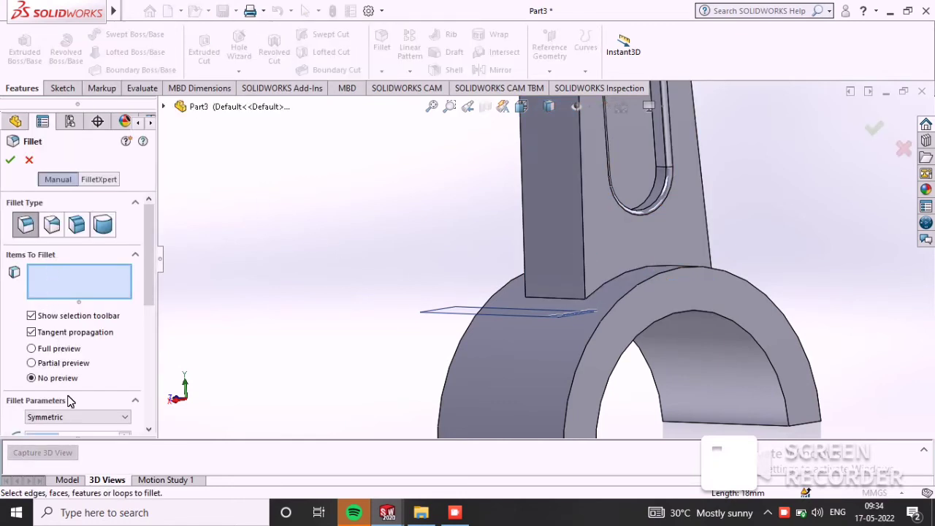
# Apply a symmetric 40 mm radius fillet to the two edges where the shank's narrow side faces meet the half ring.
pyautogui.moveTo(147, 303); pyautogui.dragTo(148, 338)
pyautogui.doubleClick(66, 355)
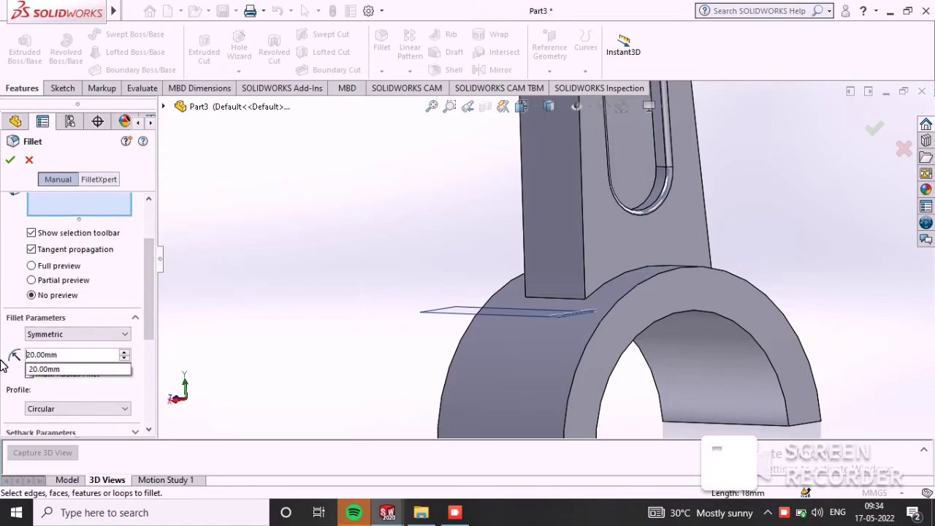
pyautogui.write('4')
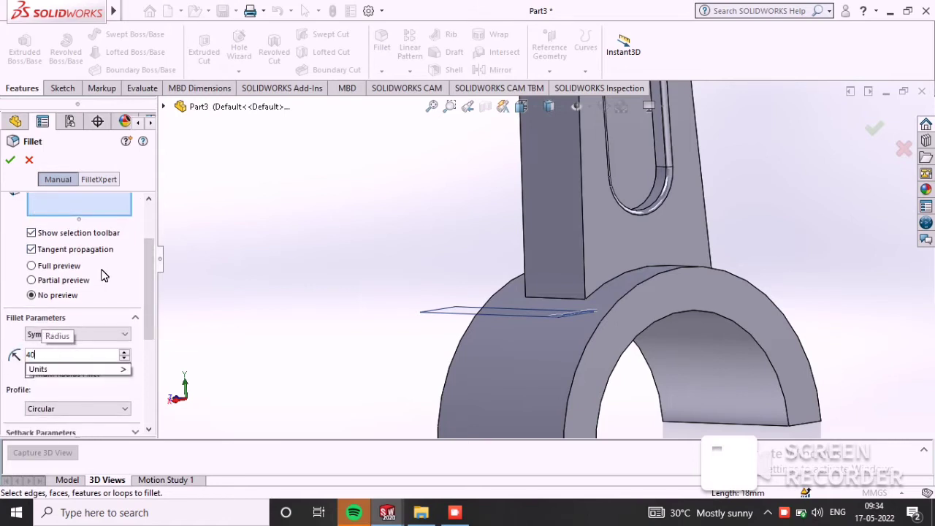
pyautogui.write('0')
pyautogui.click(548, 300)
pyautogui.moveTo(794, 286); pyautogui.dragTo(701, 302, button='middle')
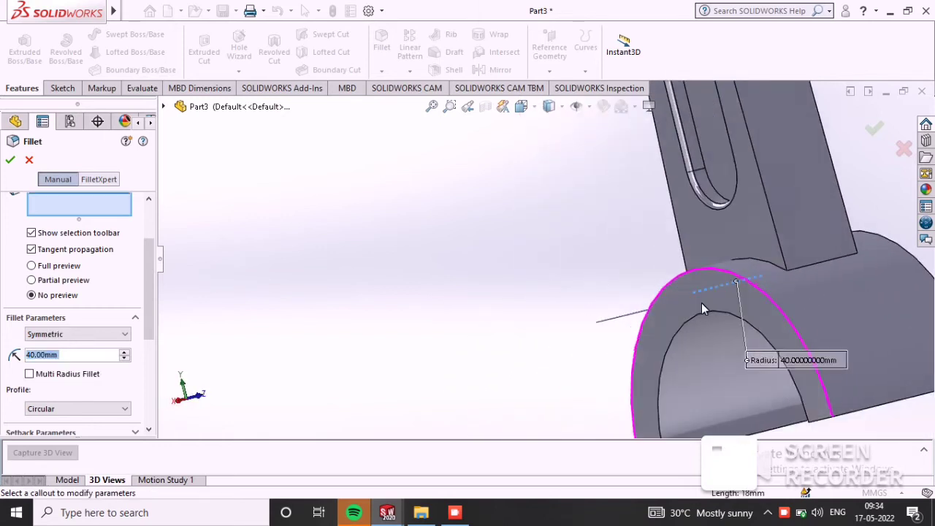
pyautogui.click(830, 261)
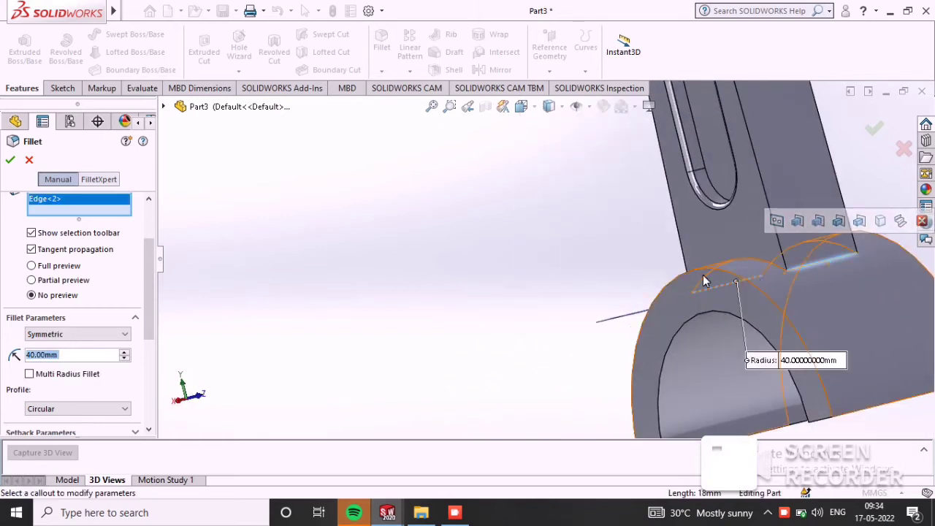
pyautogui.click(10, 163)
# Inspect the fillets joining the shank to the small ring and the half ring.
pyautogui.moveTo(650, 318); pyautogui.dragTo(692, 209, button='middle')
pyautogui.scroll(4, 715, 259)
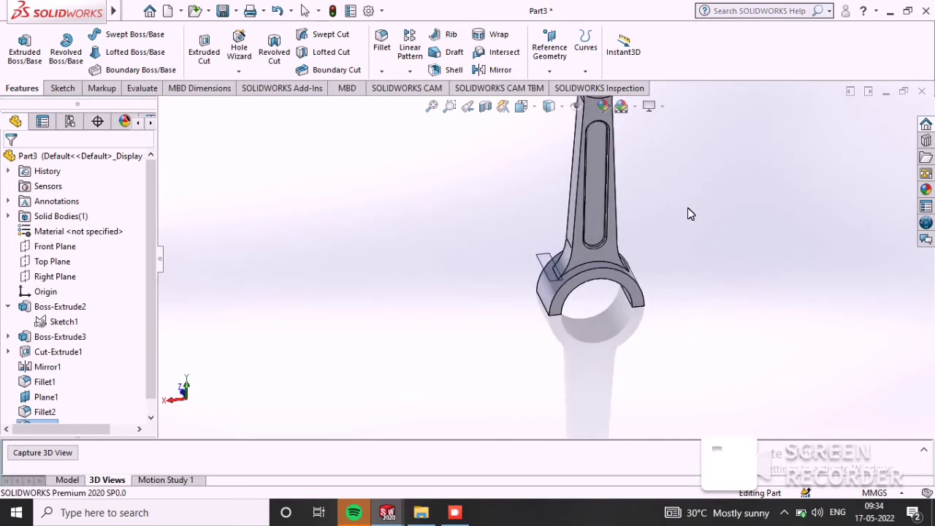
pyautogui.scroll(4, 687, 208)
pyautogui.scroll(-3, 634, 180)
pyautogui.scroll(-4, 285, 336)
pyautogui.keyDown('ctrl'); pyautogui.moveTo(469, 363); pyautogui.dragTo(534, 221, button='middle'); pyautogui.keyUp('ctrl')
pyautogui.scroll(3, 534, 220)
pyautogui.scroll(-3, 526, 214)
pyautogui.scroll(3, 543, 307)
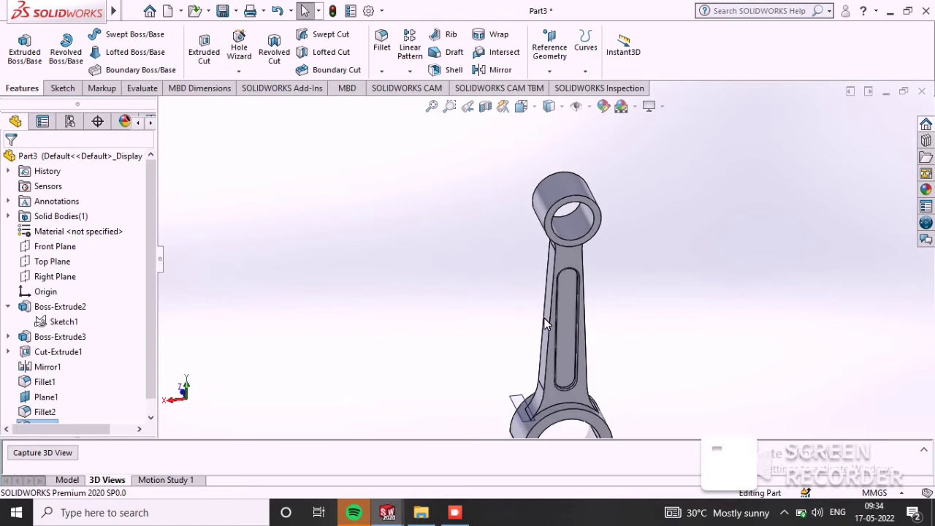
pyautogui.scroll(-3, 544, 307)
pyautogui.click(514, 335)
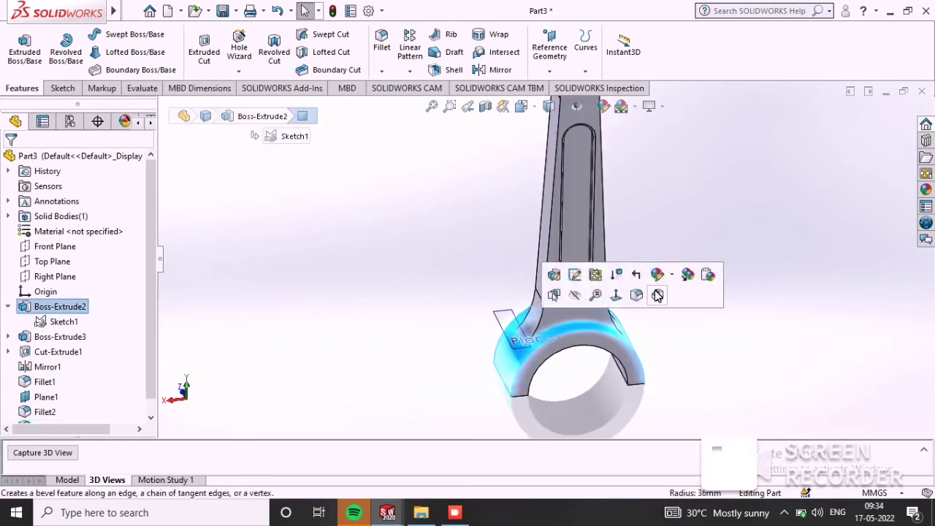
pyautogui.click(616, 295)
pyautogui.moveTo(379, 230); pyautogui.dragTo(641, 266, button='middle')
pyautogui.rightClick(638, 264)
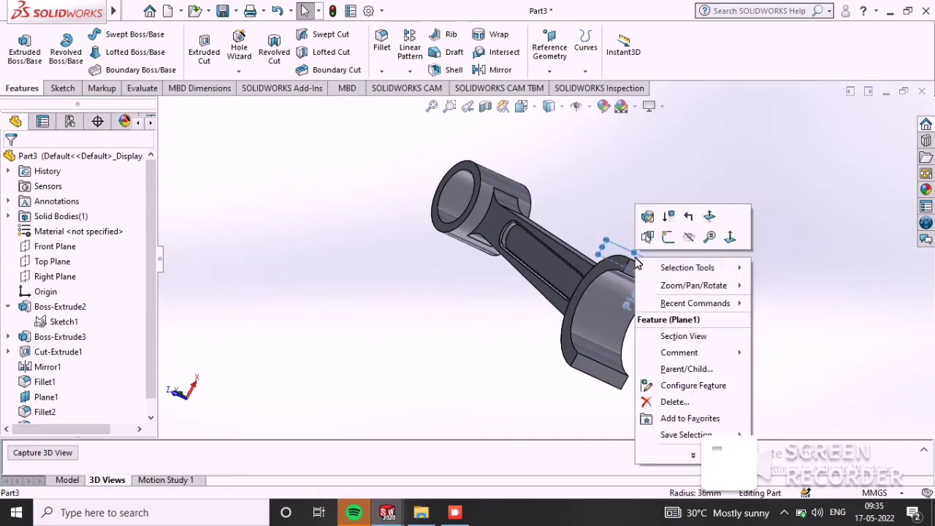
pyautogui.click(726, 238)
pyautogui.rightClick(385, 238)
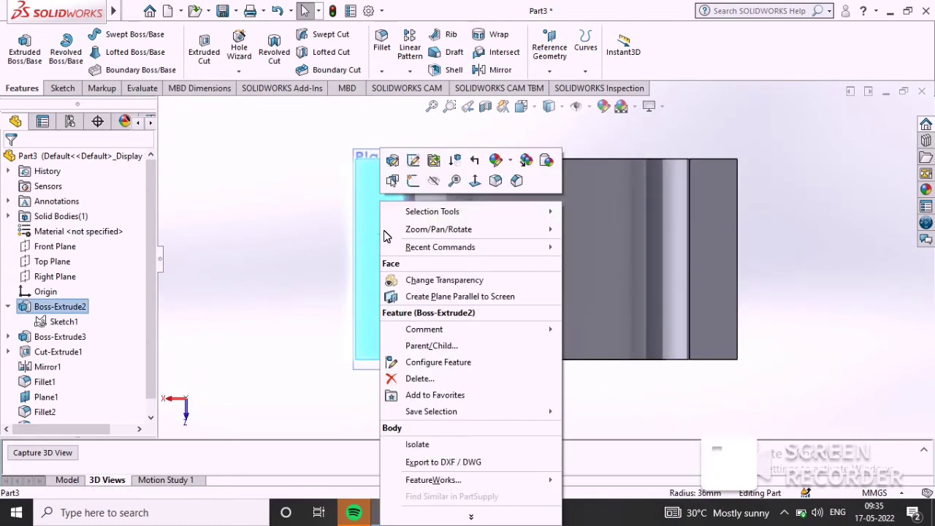
pyautogui.click(413, 182)
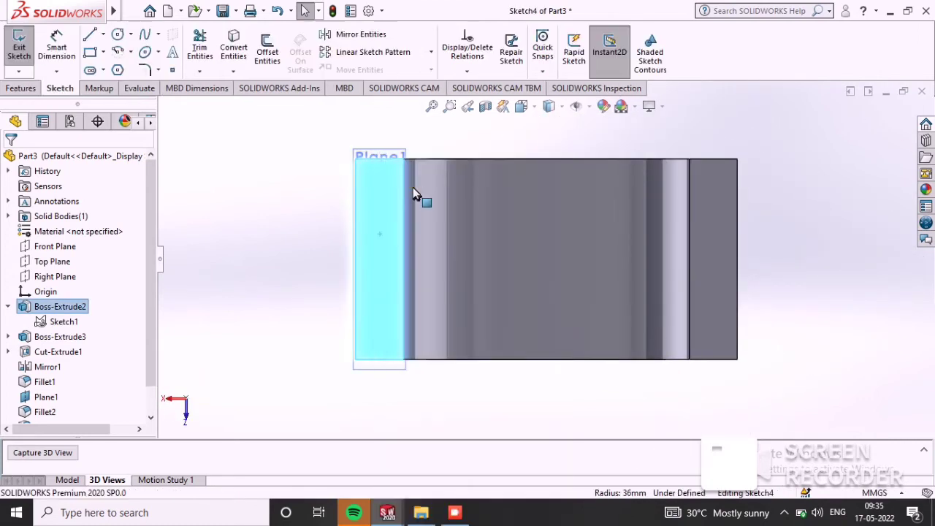
pyautogui.rightClick(374, 154)
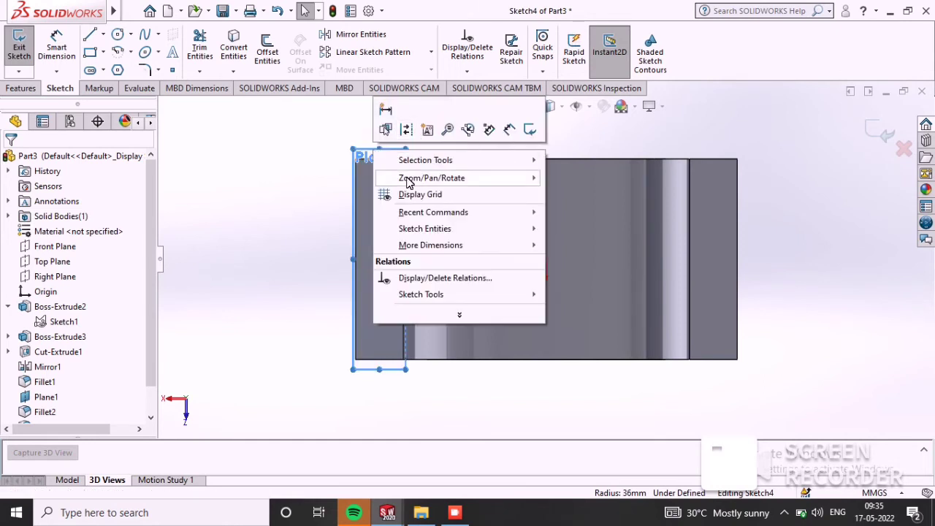
pyautogui.click(288, 166)
pyautogui.rightClick(361, 154)
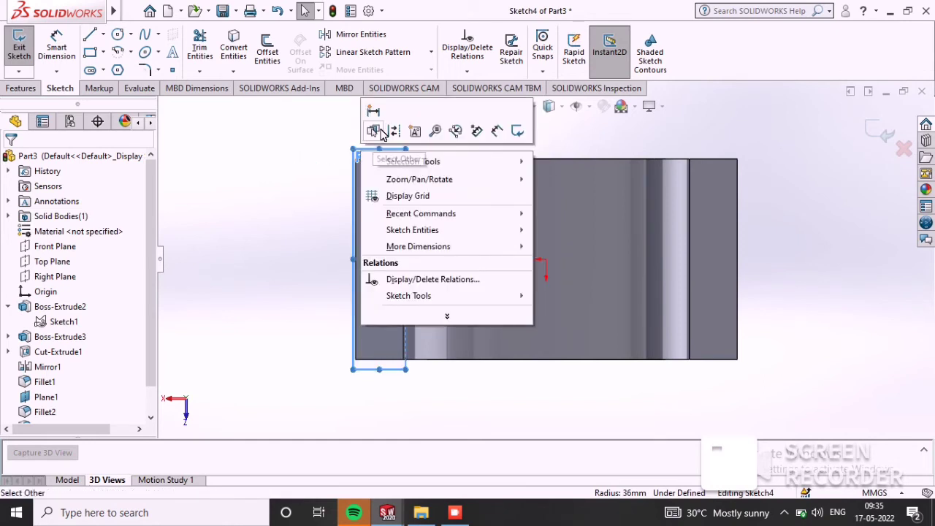
pyautogui.click(330, 153)
pyautogui.moveTo(526, 363)
pyautogui.mouseDown(button='middle')
pyautogui.moveTo(531, 411)
pyautogui.moveTo(524, 380)
pyautogui.mouseUp(button='middle')
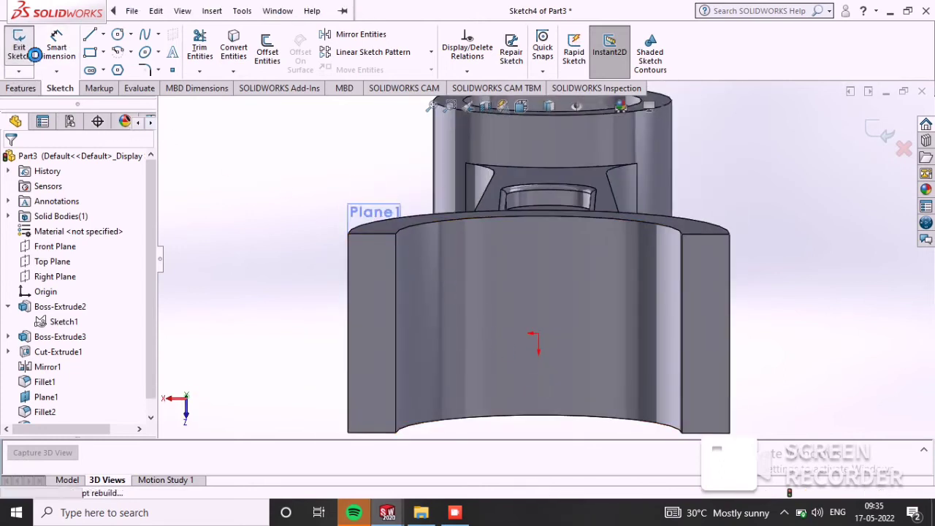
pyautogui.click(25, 53)
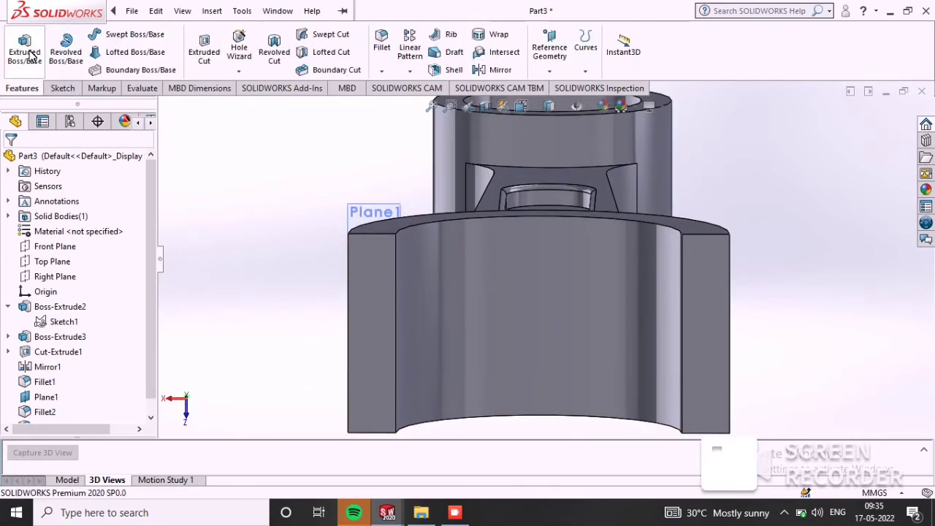
# Sketch a horizontal centerpoint slot on the offset plane, centred on the origin, about 98 mm between arc centres with about 12 mm end radii.
pyautogui.rightClick(367, 211)
pyautogui.click(451, 192)
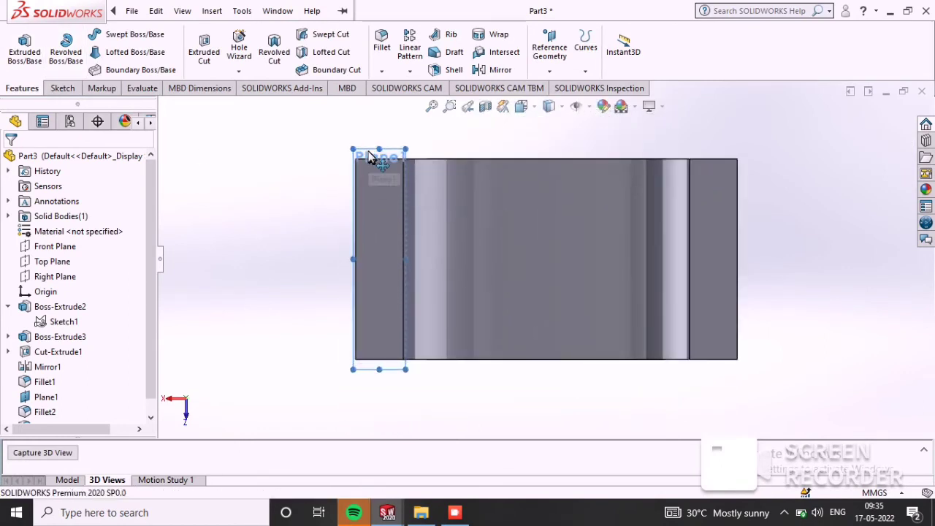
pyautogui.rightClick(367, 152)
pyautogui.click(401, 131)
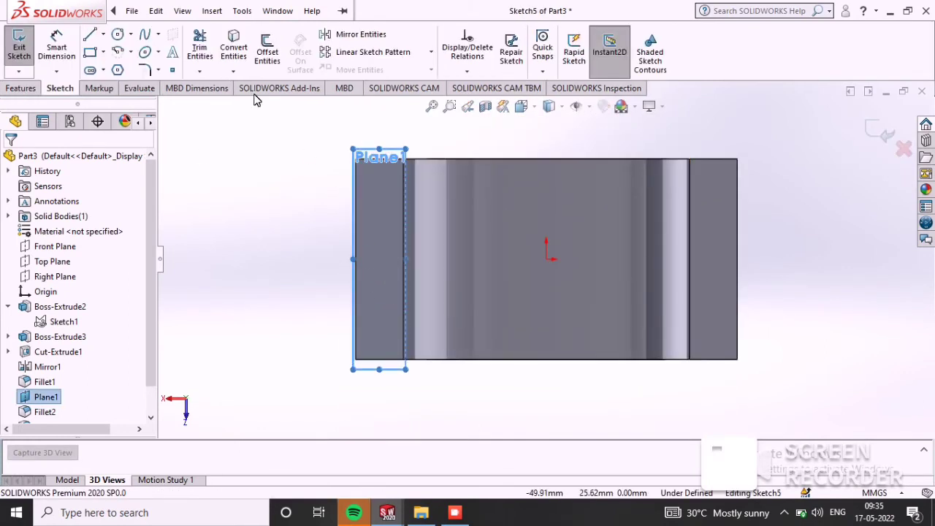
pyautogui.click(547, 260)
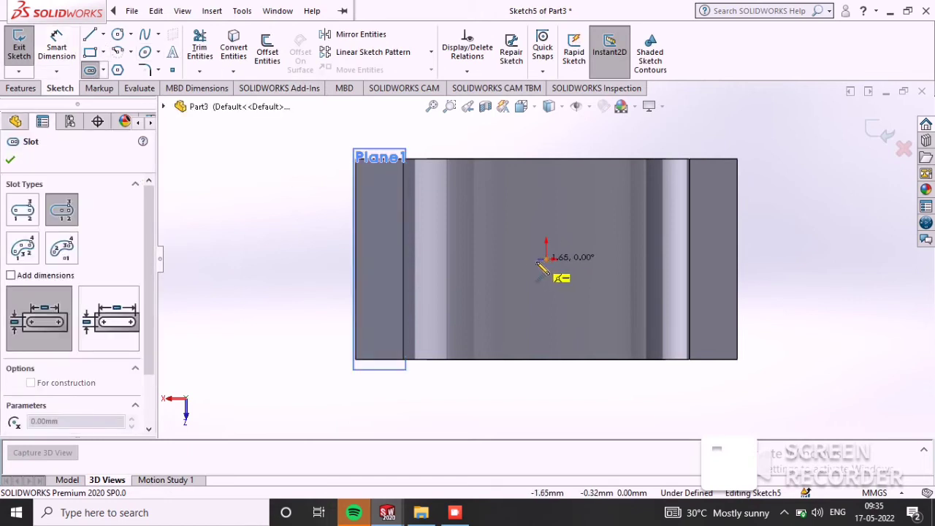
pyautogui.click(287, 259)
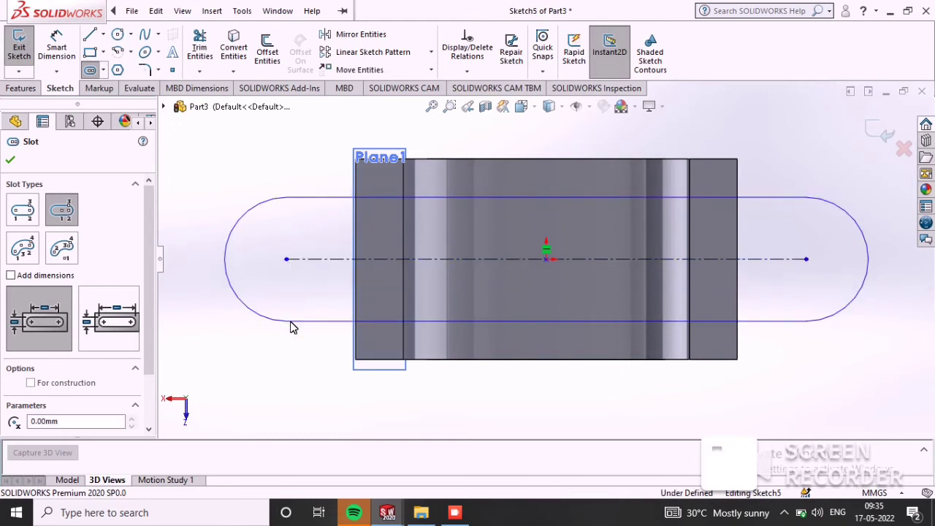
pyautogui.click(291, 327)
# Dimension the slot's centre-to-centre length at 76 mm.
pyautogui.click(56, 45)
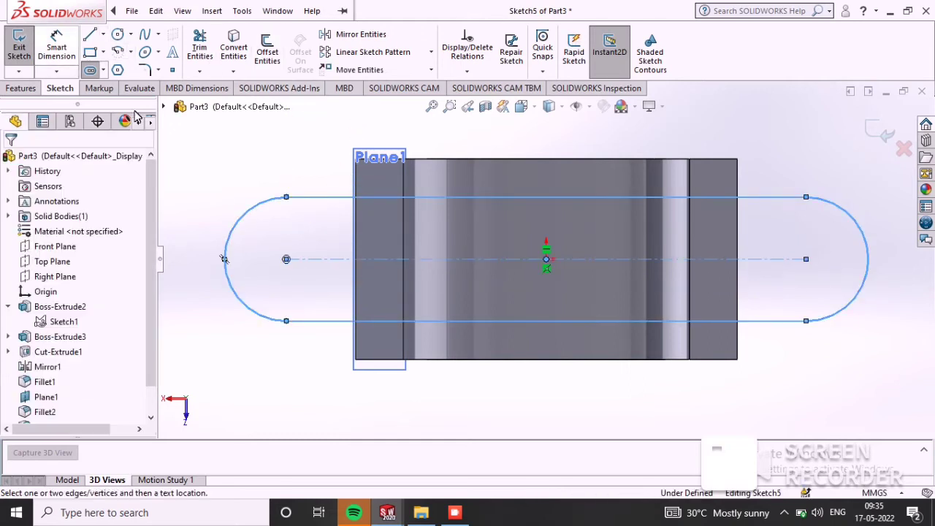
pyautogui.click(566, 198)
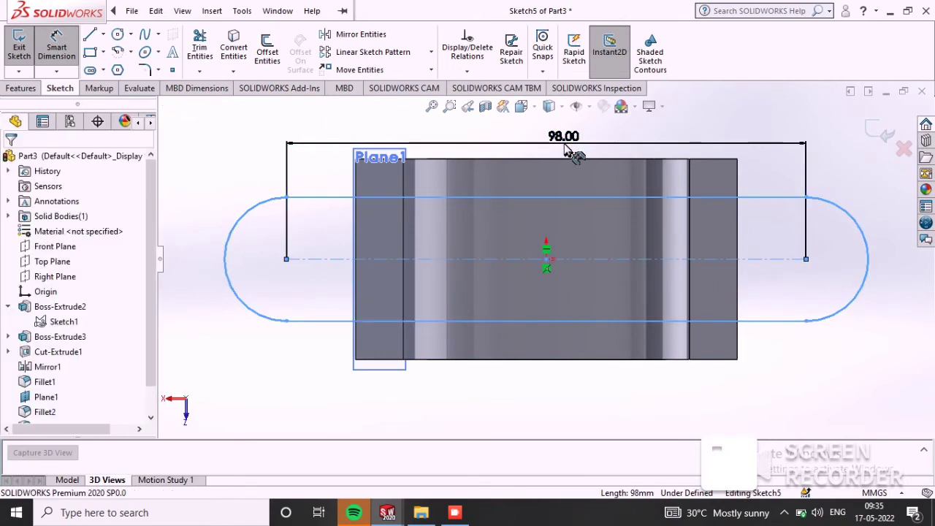
pyautogui.click(570, 151)
pyautogui.write('7')
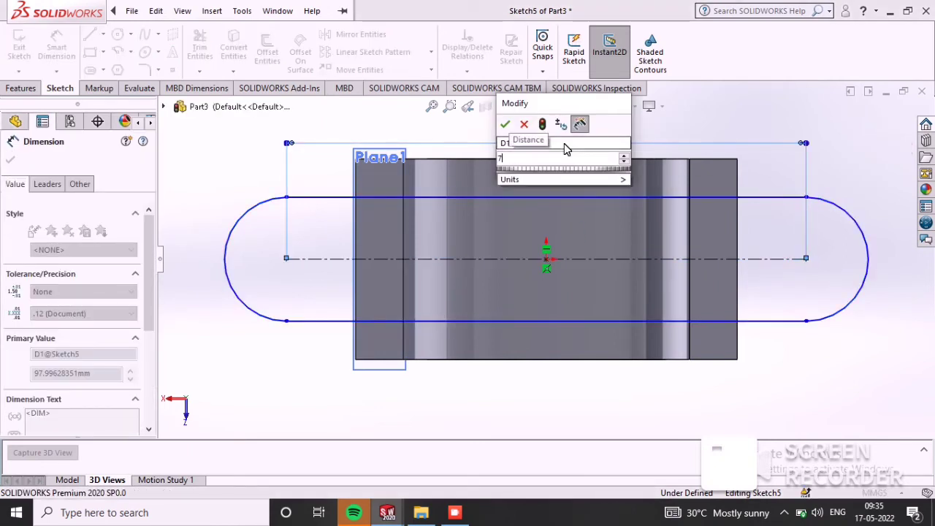
pyautogui.write('6')
pyautogui.press('Return')
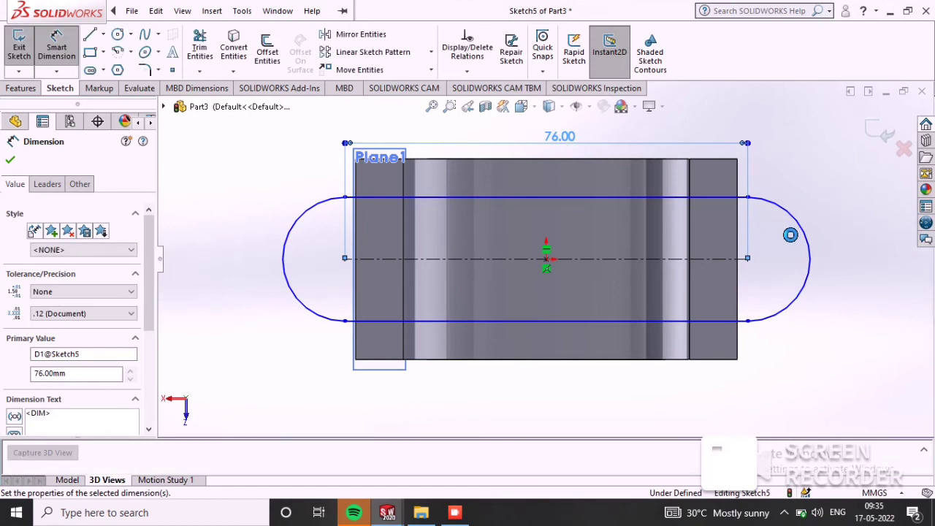
# Dimension the slot's end arc with a 9 mm radius.
pyautogui.click(810, 230)
pyautogui.click(848, 179)
pyautogui.doubleClick(796, 218)
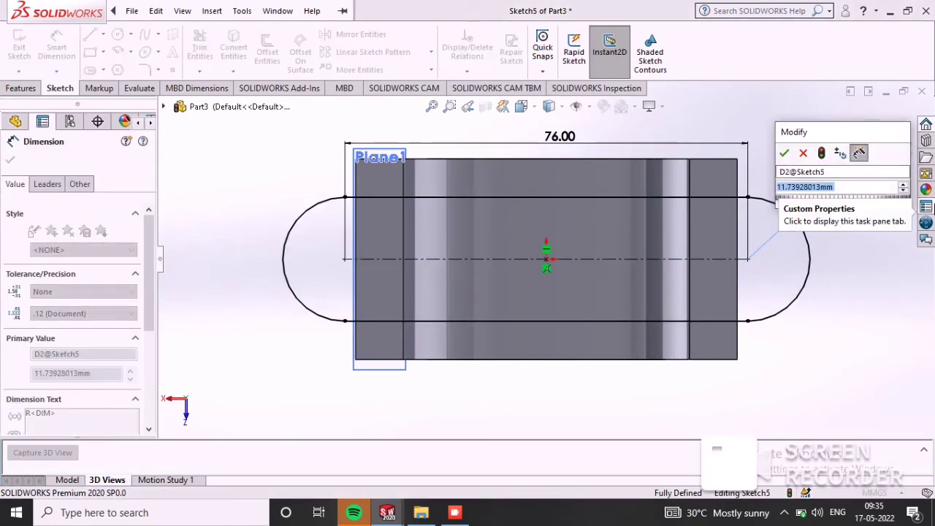
pyautogui.write('9')
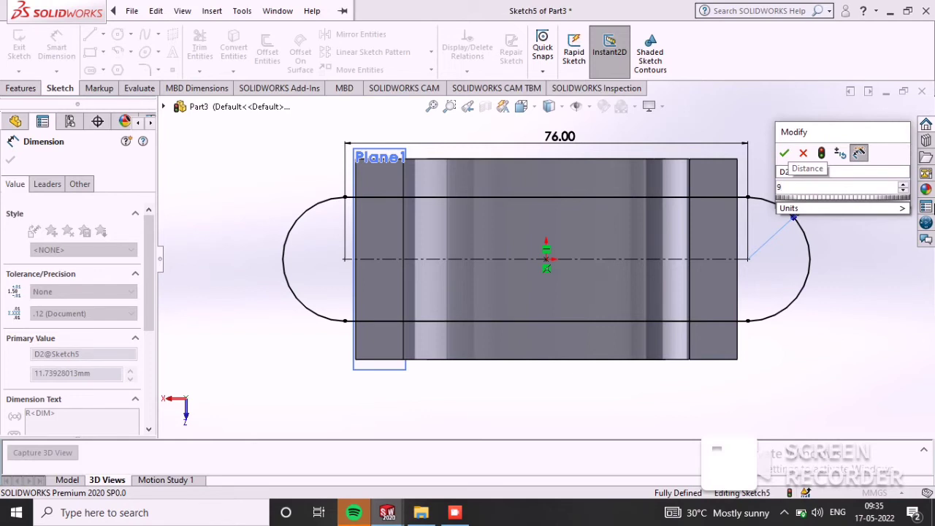
pyautogui.press('Return')
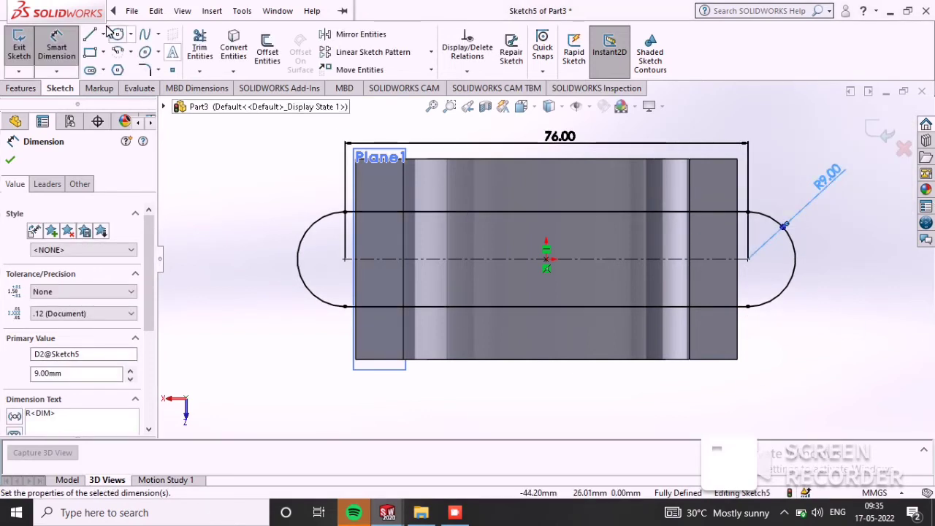
pyautogui.click(12, 161)
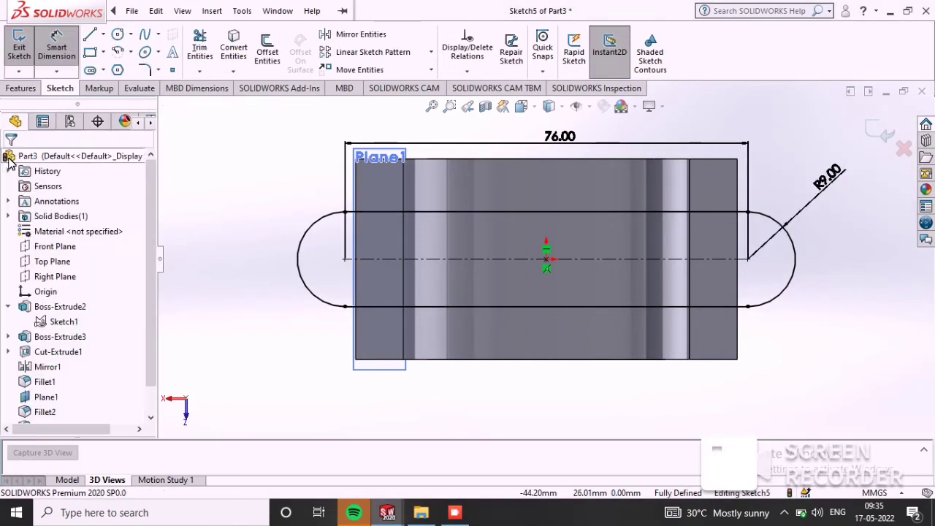
# Extrude the slot profile as a merged boss from the offset plane up to the half ring's flat end face.
pyautogui.click(24, 88)
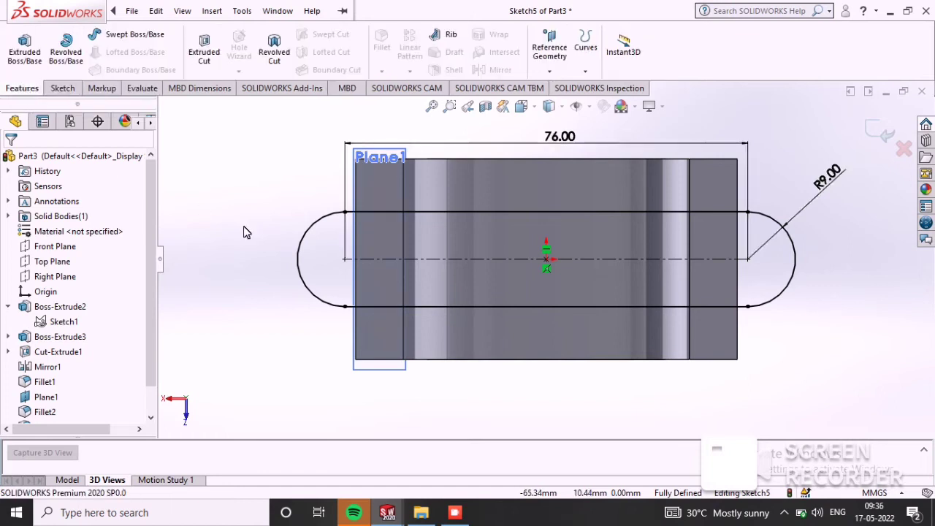
pyautogui.moveTo(341, 320); pyautogui.dragTo(309, 355, button='middle')
pyautogui.click(27, 52)
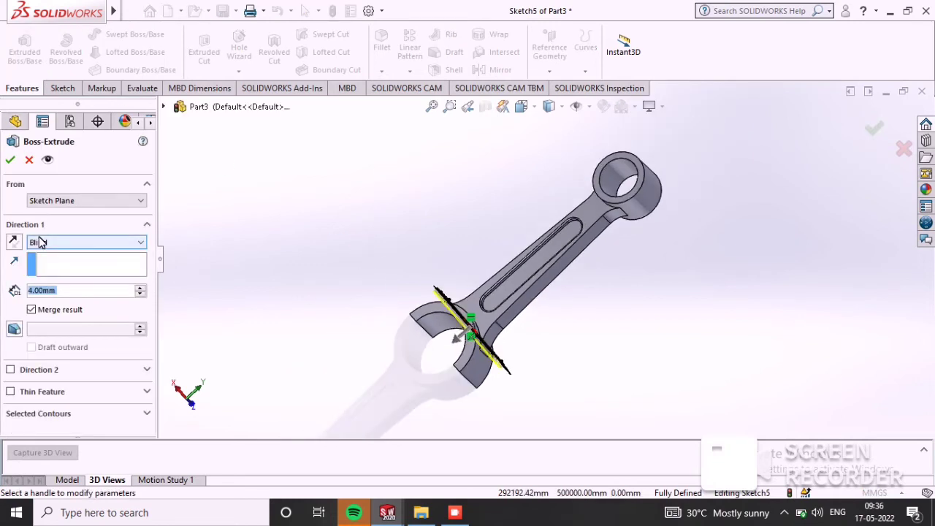
pyautogui.click(48, 245)
pyautogui.click(57, 291)
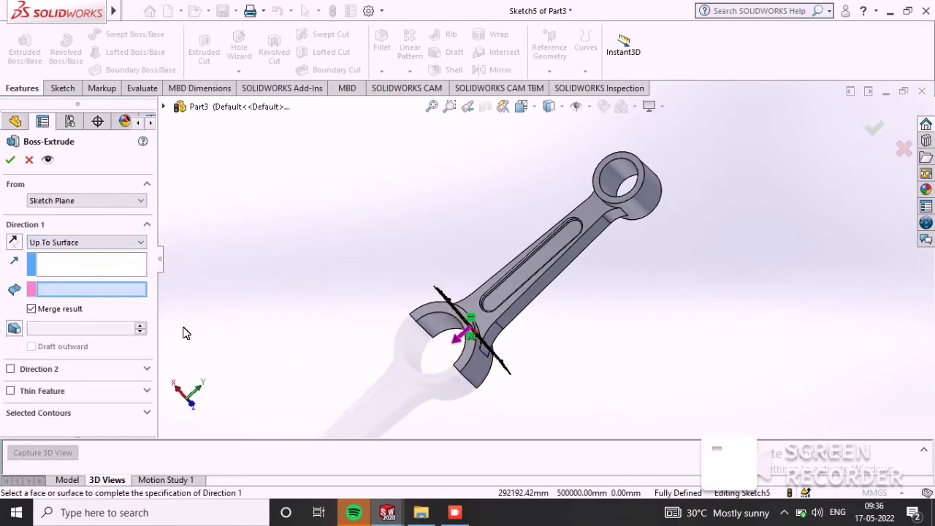
pyautogui.moveTo(489, 427); pyautogui.dragTo(536, 351, button='middle')
pyautogui.scroll(-3, 535, 344)
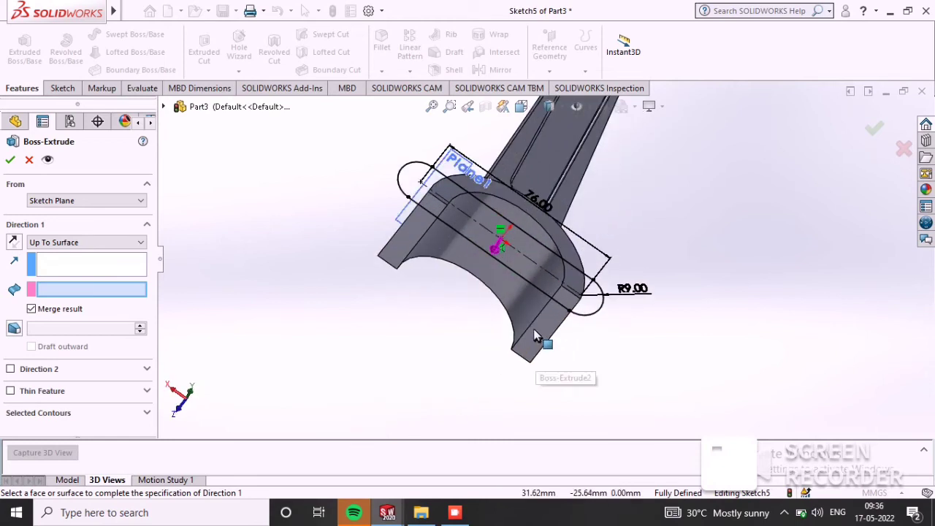
pyautogui.click(545, 335)
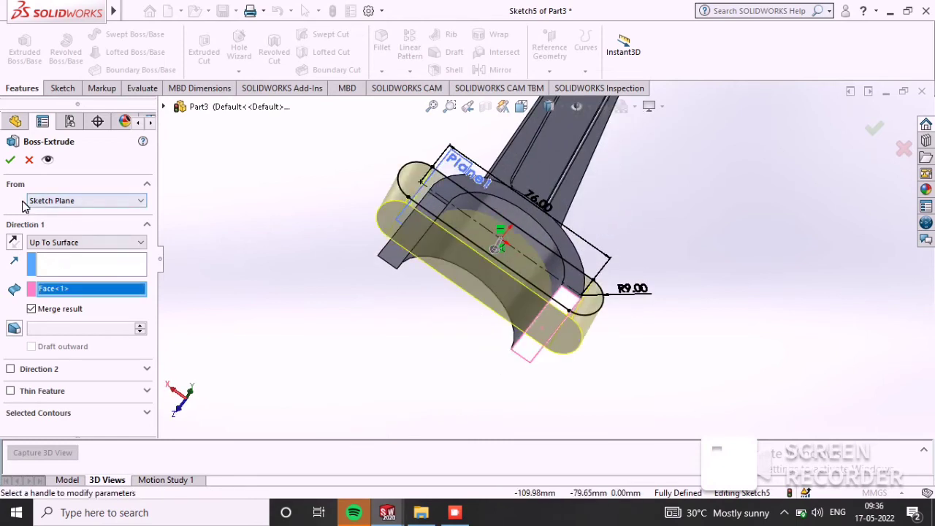
pyautogui.click(10, 160)
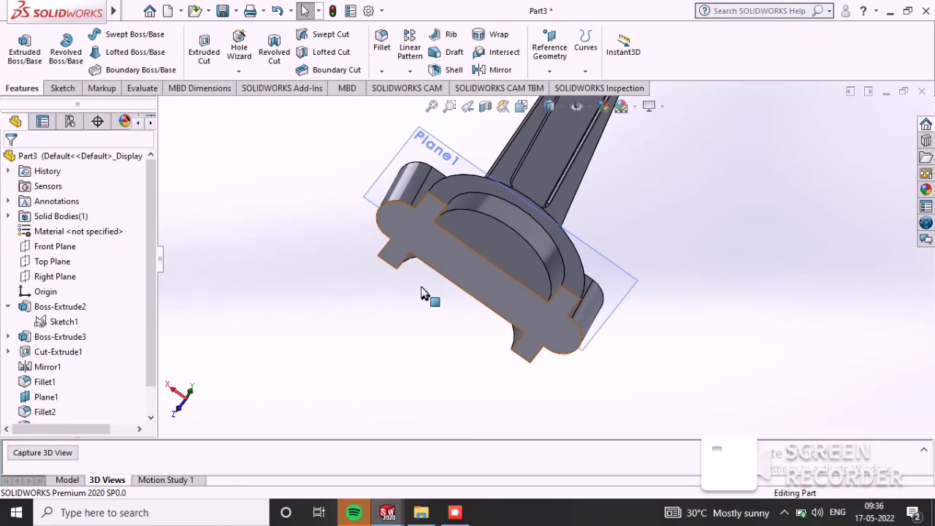
# Start a sketch on the semicircular face blocking the half ring's bore and convert that face's outline into sketch entities.
pyautogui.moveTo(430, 296); pyautogui.dragTo(488, 247, button='middle')
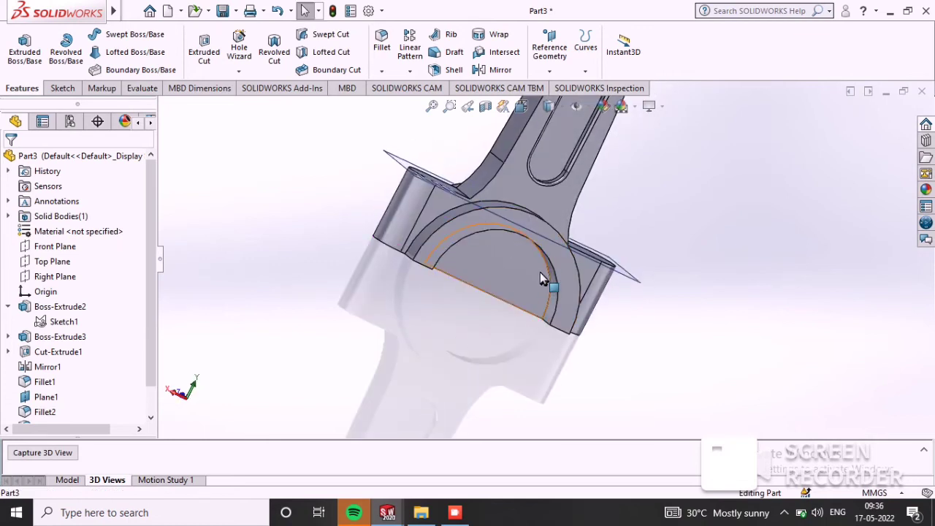
pyautogui.click(511, 279)
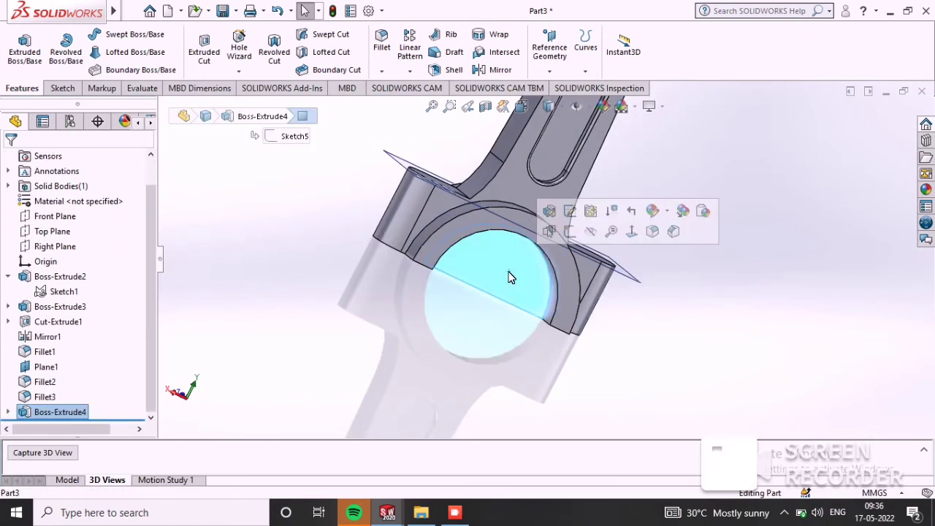
pyautogui.click(570, 231)
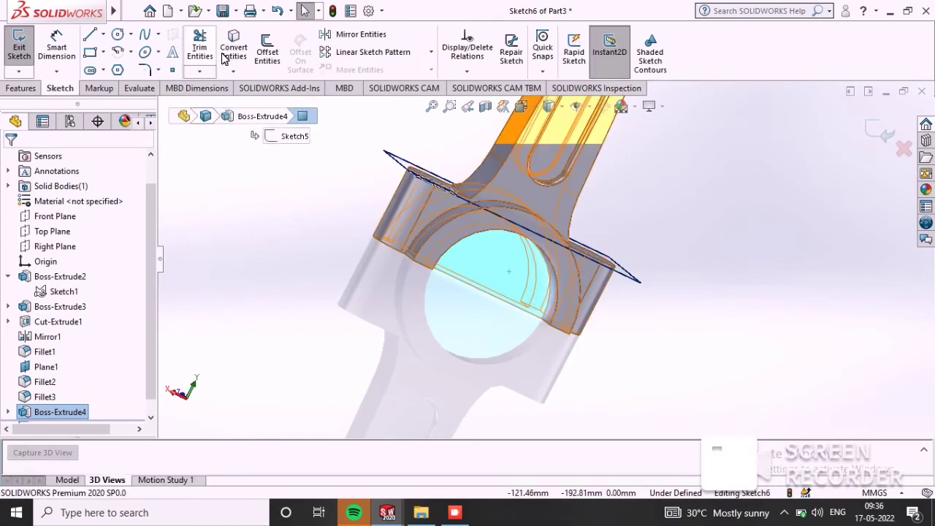
pyautogui.click(244, 53)
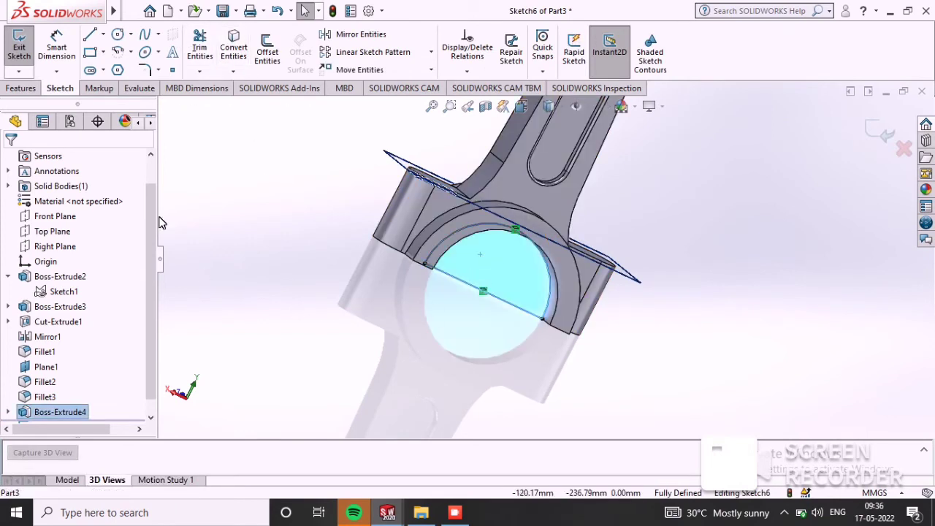
pyautogui.click(50, 126)
pyautogui.click(17, 122)
# Cut the converted semicircular profile Through All to clear the half ring's bore, and check the resulting opening.
pyautogui.click(20, 88)
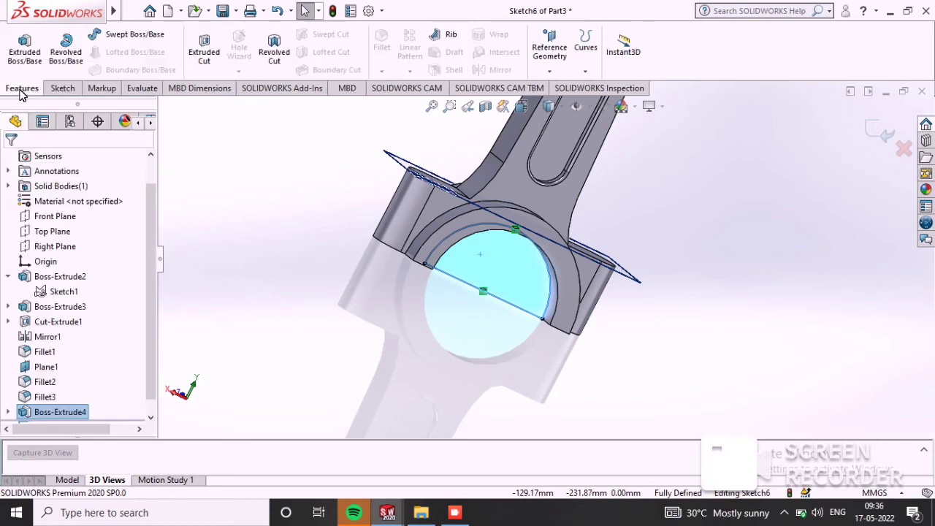
pyautogui.click(195, 53)
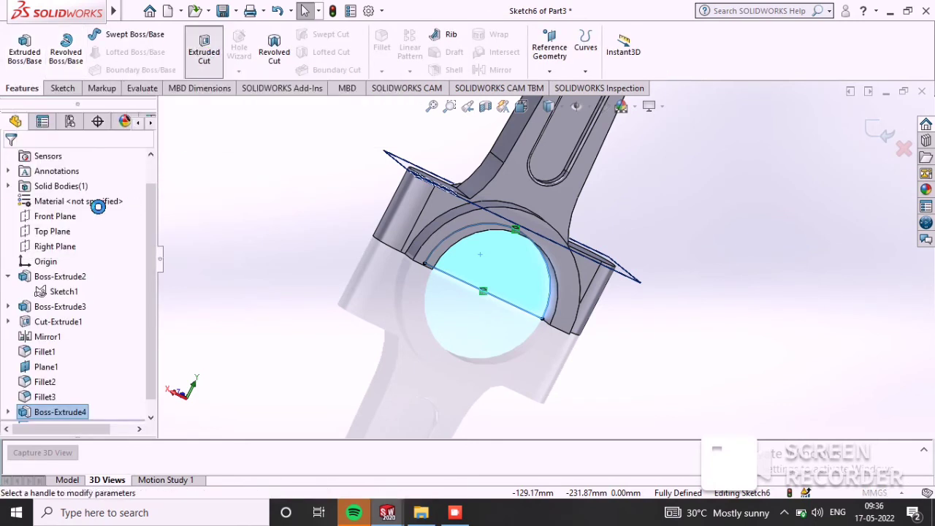
pyautogui.click(83, 243)
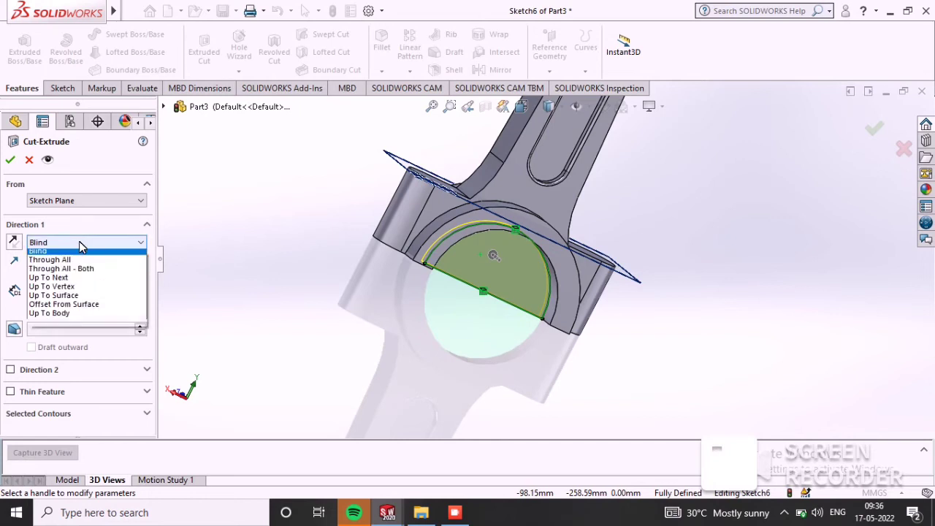
pyautogui.click(87, 271)
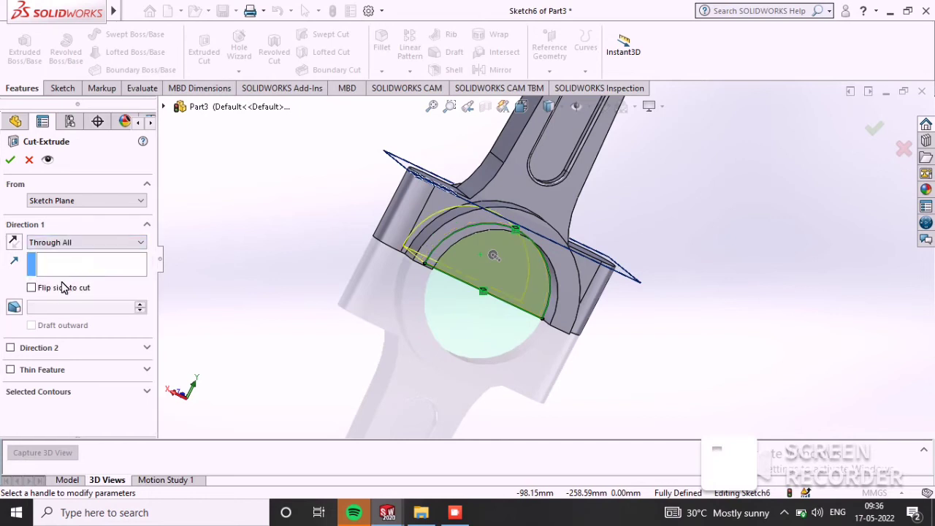
pyautogui.moveTo(516, 317); pyautogui.dragTo(657, 252, button='middle')
pyautogui.scroll(2, 656, 254)
pyautogui.scroll(4, 636, 211)
pyautogui.scroll(-6, 611, 190)
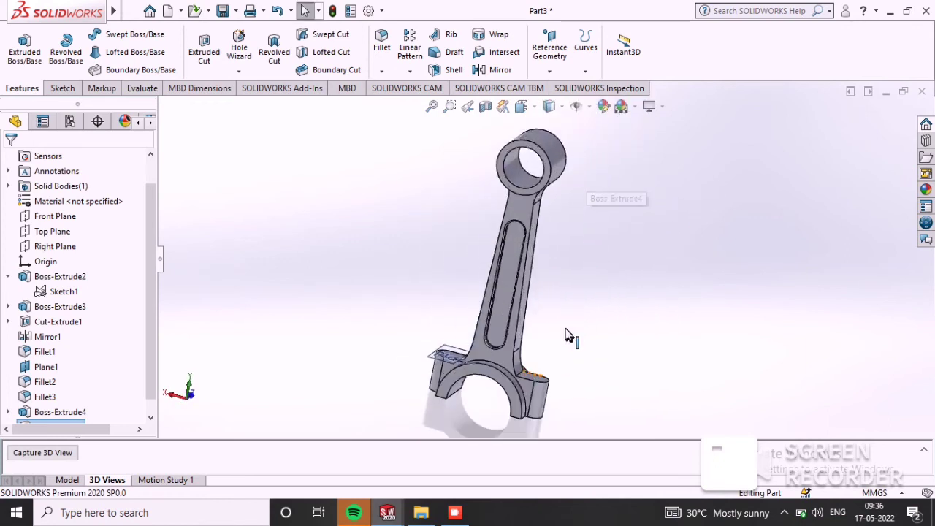
# Sketch two circles, about 9 mm and 11 mm in diameter, on the side bosses' upper face plane, concentric with their rounded ends.
pyautogui.scroll(1, 549, 382)
pyautogui.moveTo(583, 323); pyautogui.dragTo(551, 356, button='middle')
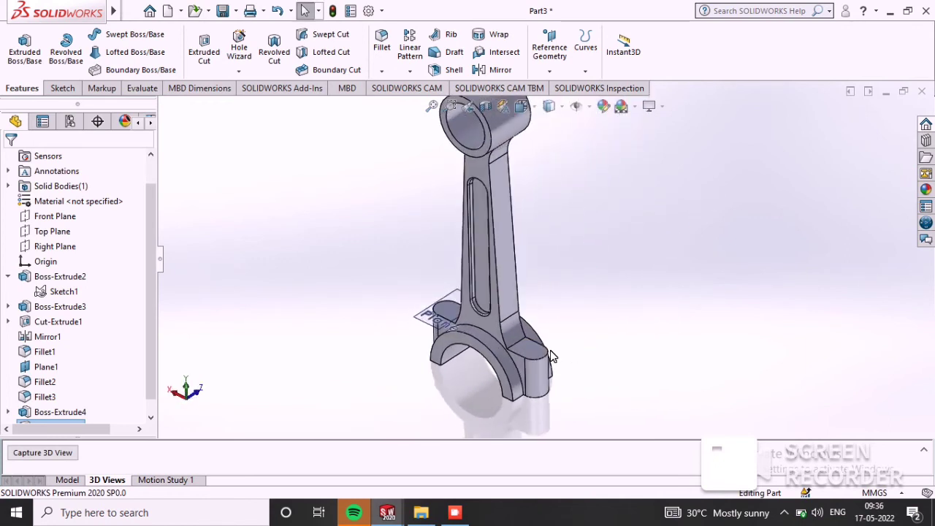
pyautogui.click(537, 357)
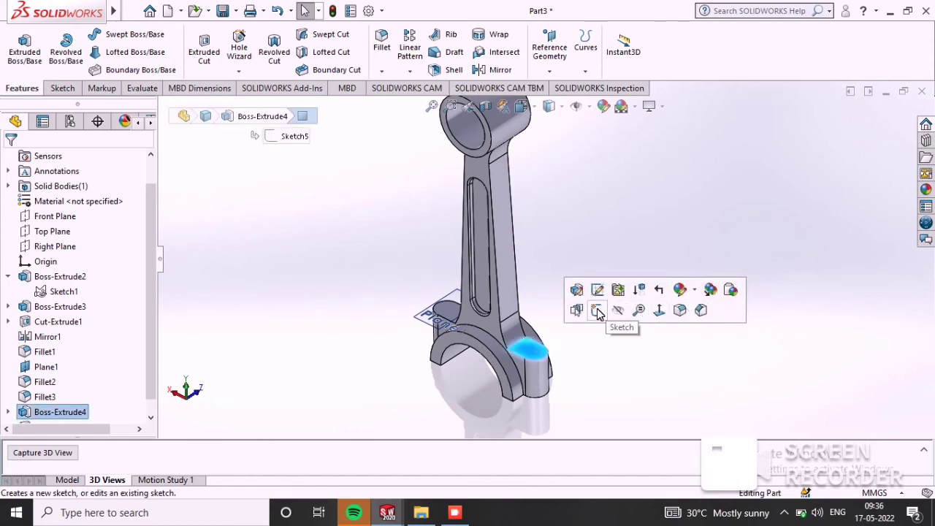
pyautogui.click(659, 312)
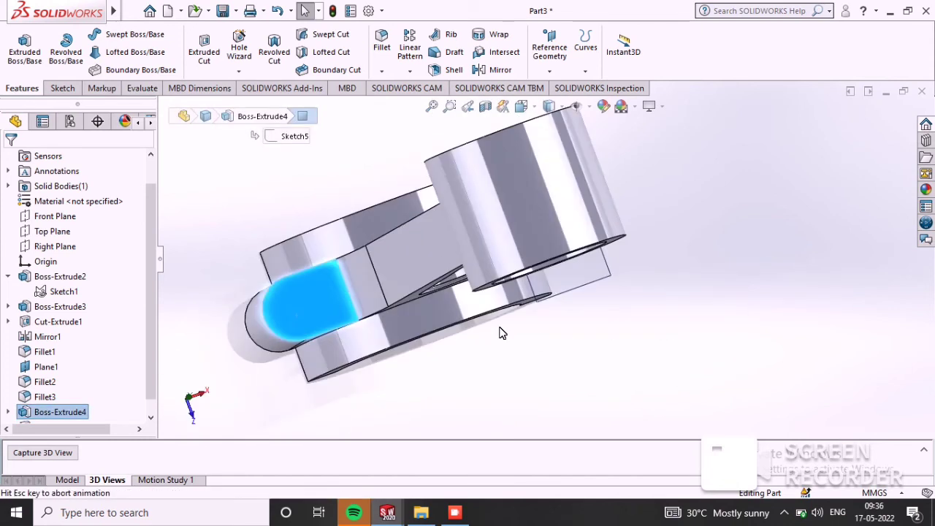
pyautogui.click(386, 261)
pyautogui.click(444, 216)
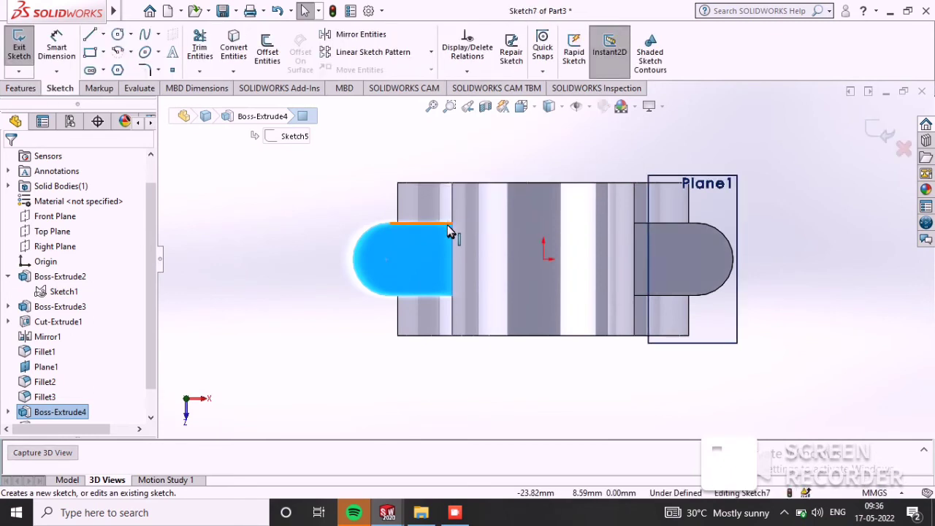
pyautogui.click(117, 34)
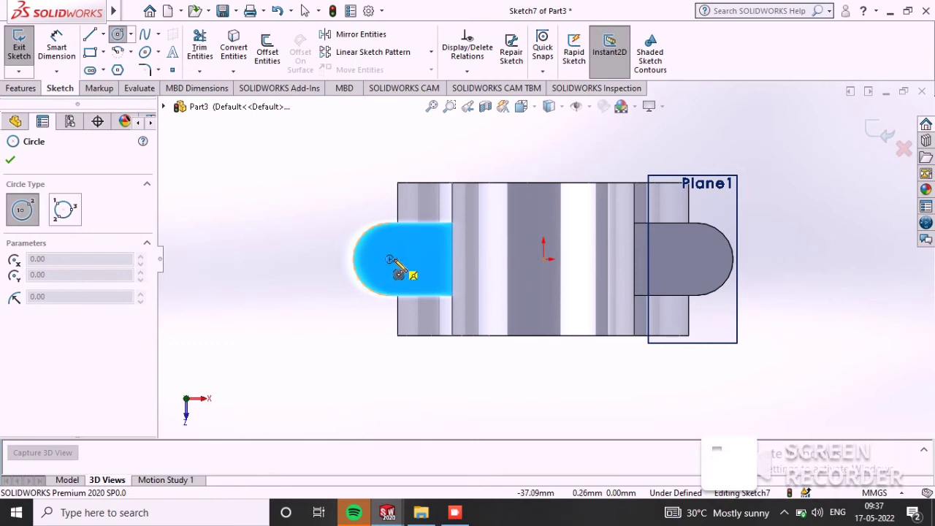
pyautogui.click(390, 259)
pyautogui.click(394, 280)
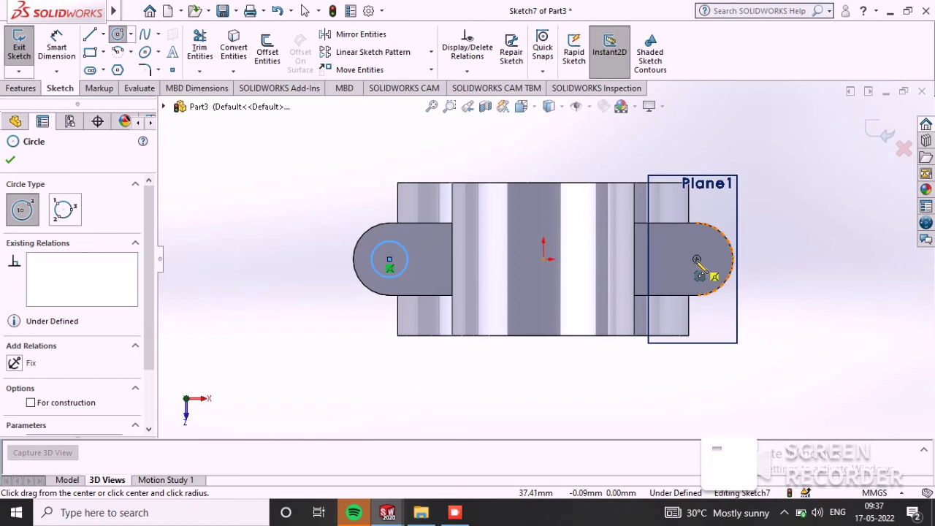
pyautogui.click(697, 259)
pyautogui.click(711, 290)
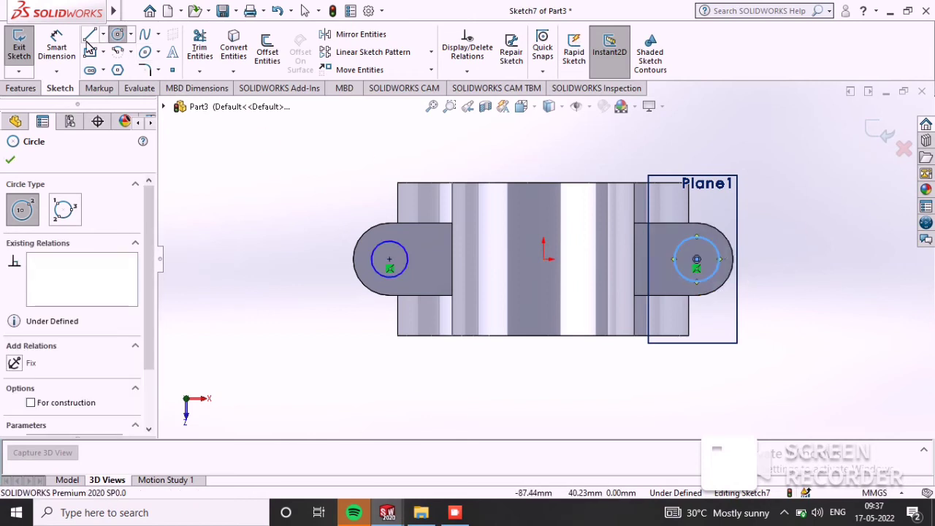
# Dimension both side boss circles with a 9 mm diameter.
pyautogui.click(56, 47)
pyautogui.click(394, 246)
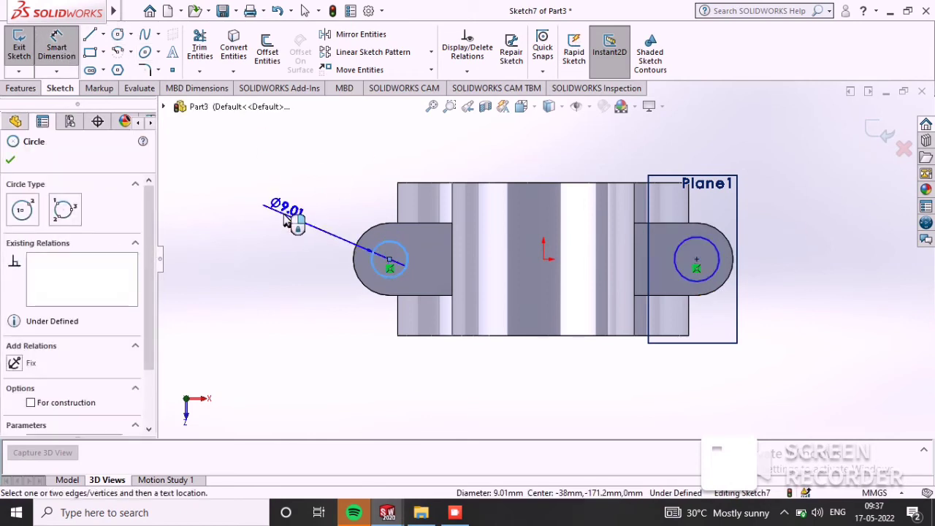
pyautogui.click(292, 212)
pyautogui.write('9')
pyautogui.press('Return')
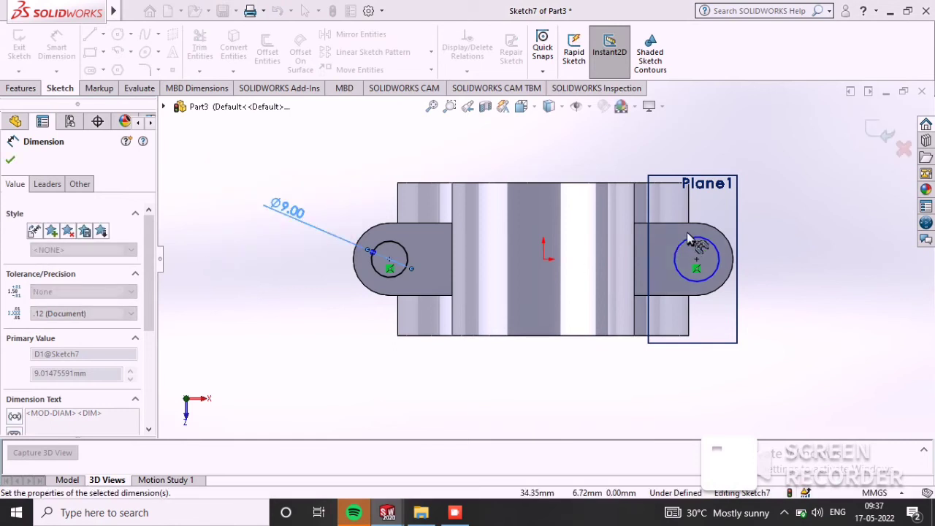
pyautogui.click(719, 239)
pyautogui.click(775, 225)
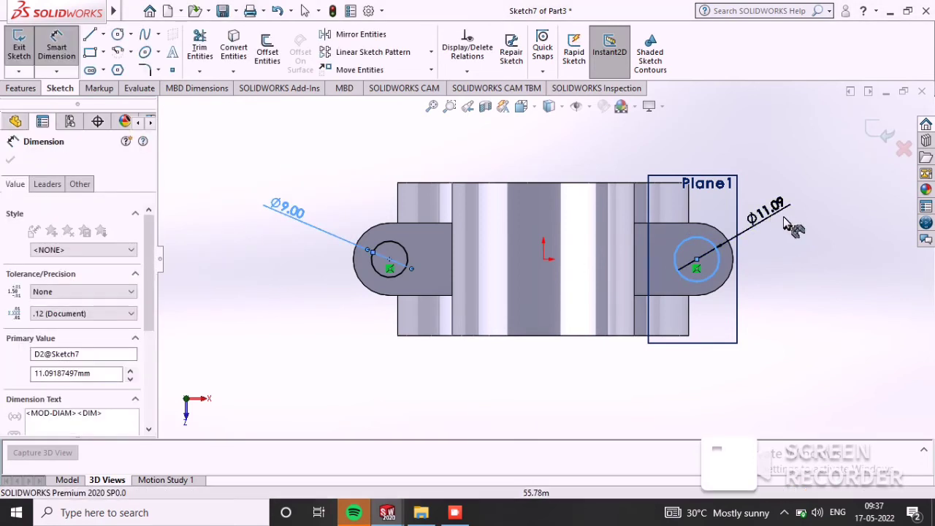
pyautogui.write('9')
pyautogui.press('Return')
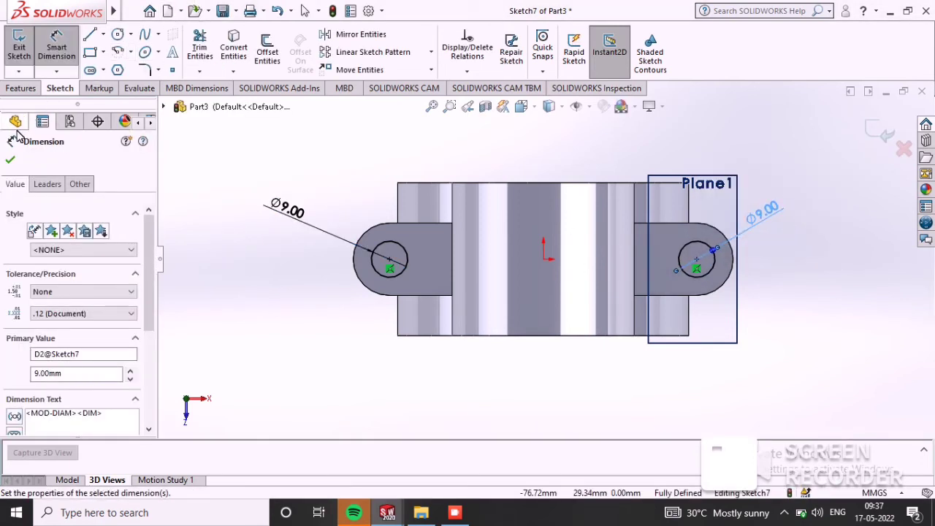
pyautogui.click(10, 158)
# Cut the two circles Through All to make bolt holes in the side bosses, and check the resulting holes.
pyautogui.click(16, 89)
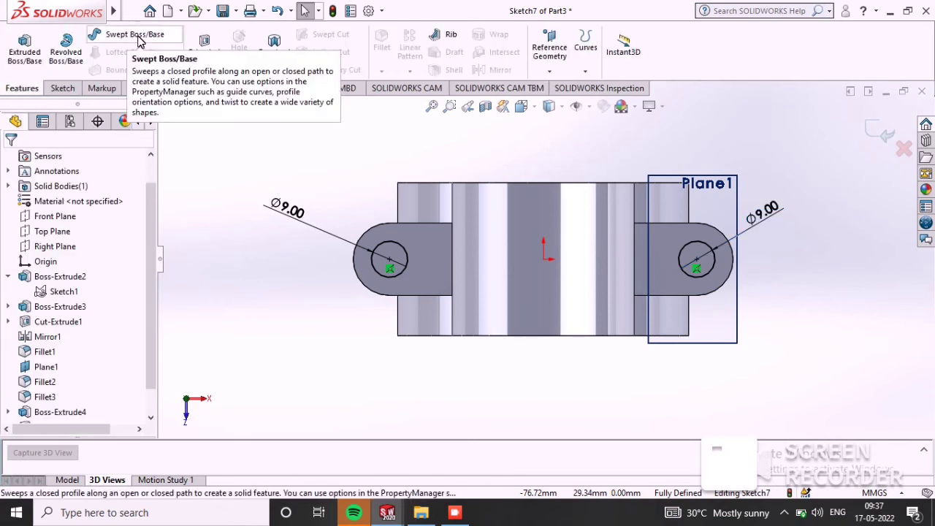
pyautogui.click(204, 51)
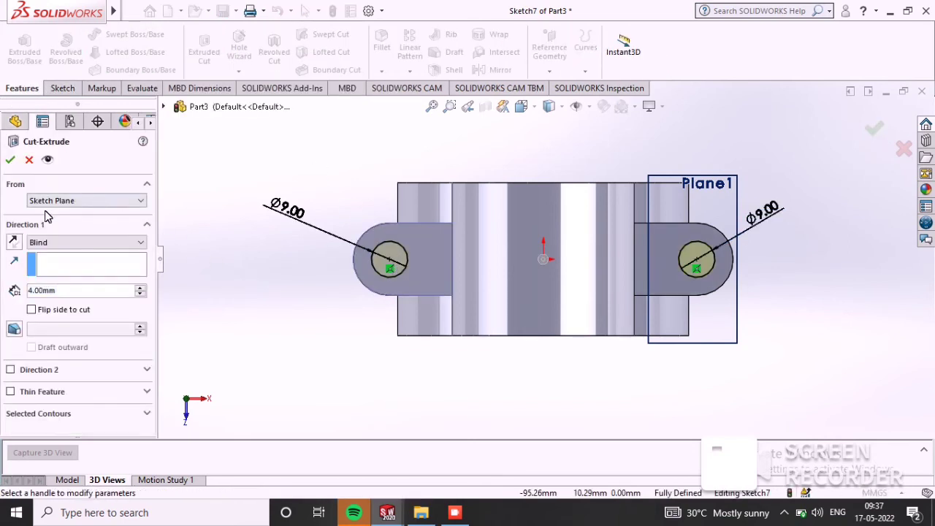
pyautogui.click(68, 241)
pyautogui.click(66, 261)
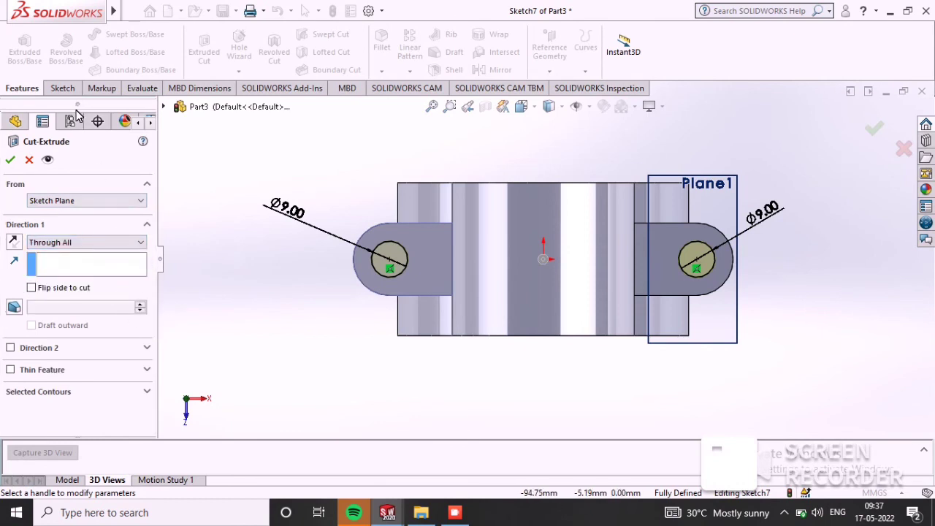
pyautogui.click(13, 159)
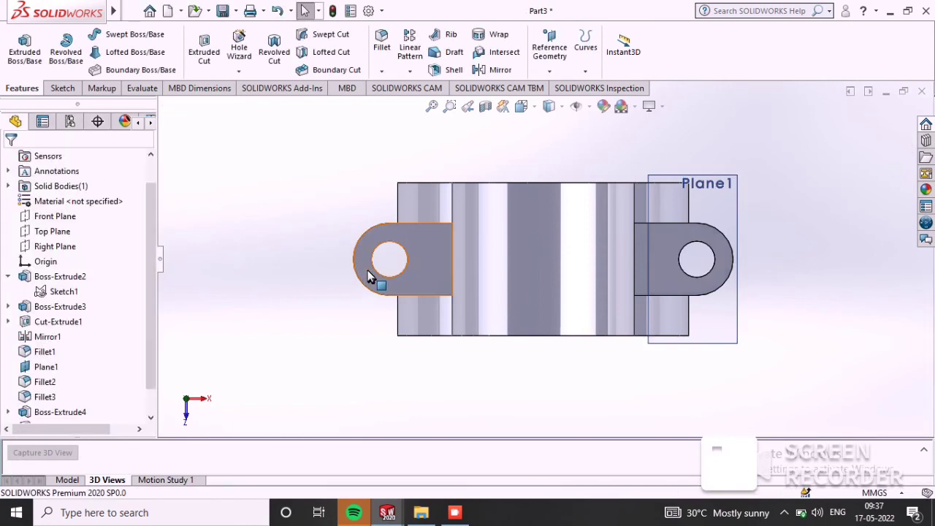
pyautogui.moveTo(382, 261); pyautogui.dragTo(422, 307, button='middle')
pyautogui.scroll(2, 421, 305)
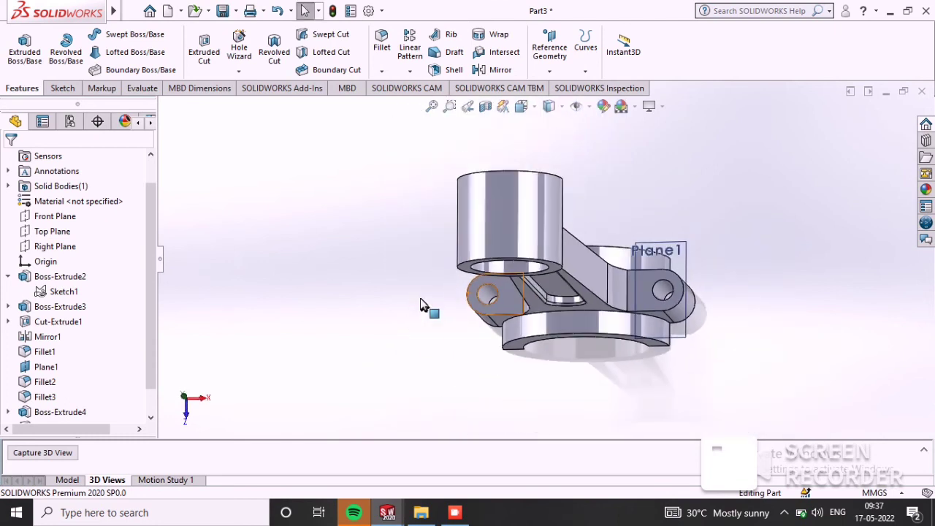
# Hide the offset reference plane at the side boss.
pyautogui.rightClick(679, 252)
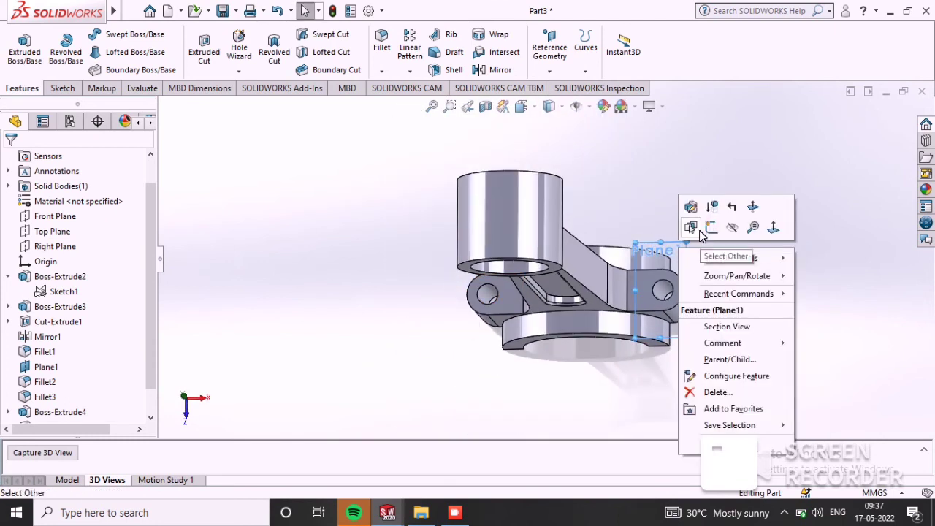
pyautogui.click(733, 227)
pyautogui.moveTo(689, 286); pyautogui.dragTo(668, 235, button='middle')
pyautogui.scroll(-4, 579, 289)
pyautogui.moveTo(554, 176); pyautogui.dragTo(611, 207, button='middle')
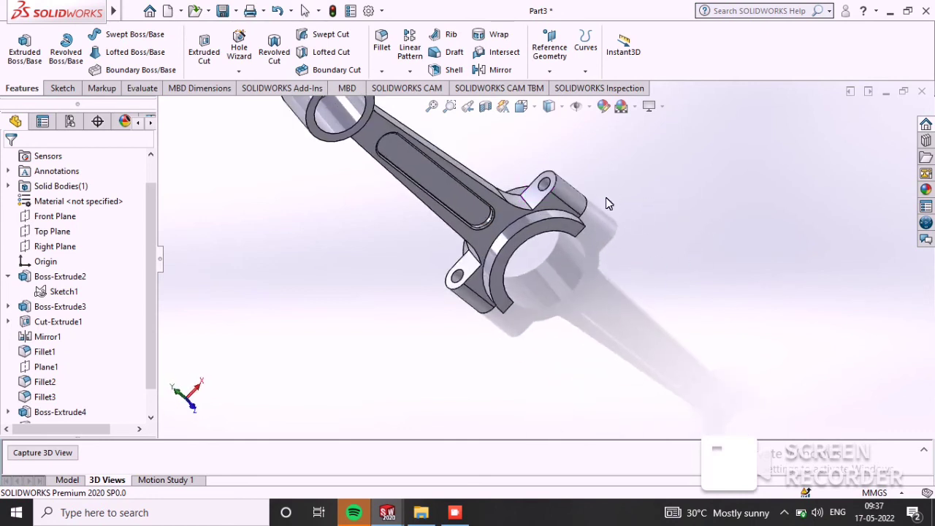
# Apply a polished copper-coloured appearance to the connecting rod.
pyautogui.click(924, 190)
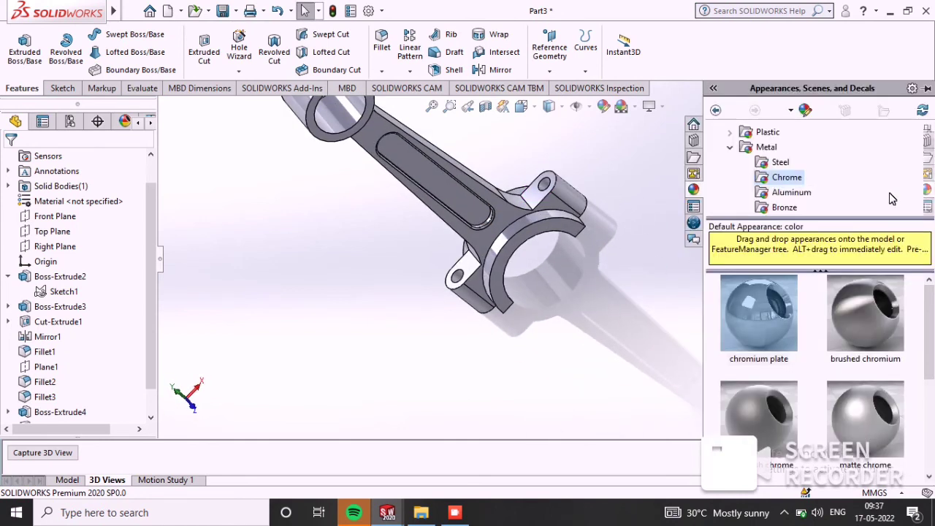
pyautogui.click(731, 149)
pyautogui.moveTo(887, 417); pyautogui.dragTo(557, 258)
# Examine the finished connecting rod from several sides, checking the ring ends, recessed shank, bolt holes and applied appearance.
pyautogui.moveTo(557, 258); pyautogui.dragTo(593, 257, button='middle')
pyautogui.scroll(2, 577, 274)
pyautogui.moveTo(563, 286); pyautogui.dragTo(431, 276, button='middle')
pyautogui.scroll(-5, 482, 264)
pyautogui.moveTo(489, 266); pyautogui.dragTo(494, 191, button='middle')
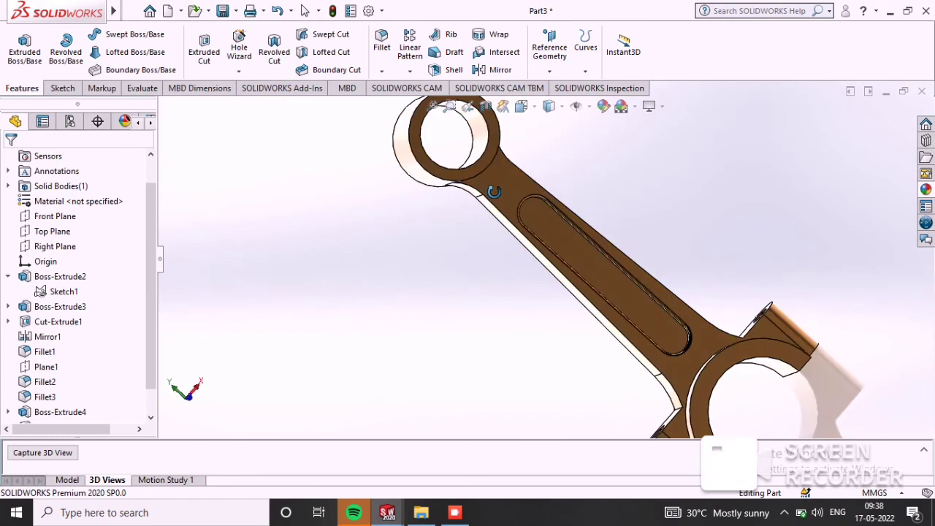
pyautogui.scroll(6, 467, 233)
pyautogui.scroll(-5, 555, 251)
pyautogui.moveTo(616, 246); pyautogui.dragTo(417, 313, button='middle')
pyautogui.scroll(3, 684, 349)
pyautogui.moveTo(613, 338); pyautogui.dragTo(523, 312, button='middle')
pyautogui.moveTo(485, 269); pyautogui.dragTo(505, 261, button='middle')
pyautogui.scroll(-4, 643, 282)
pyautogui.scroll(4, 616, 253)
pyautogui.moveTo(616, 252); pyautogui.dragTo(505, 275, button='middle')
pyautogui.moveTo(627, 384); pyautogui.dragTo(563, 189, button='middle')
pyautogui.scroll(-5, 541, 191)
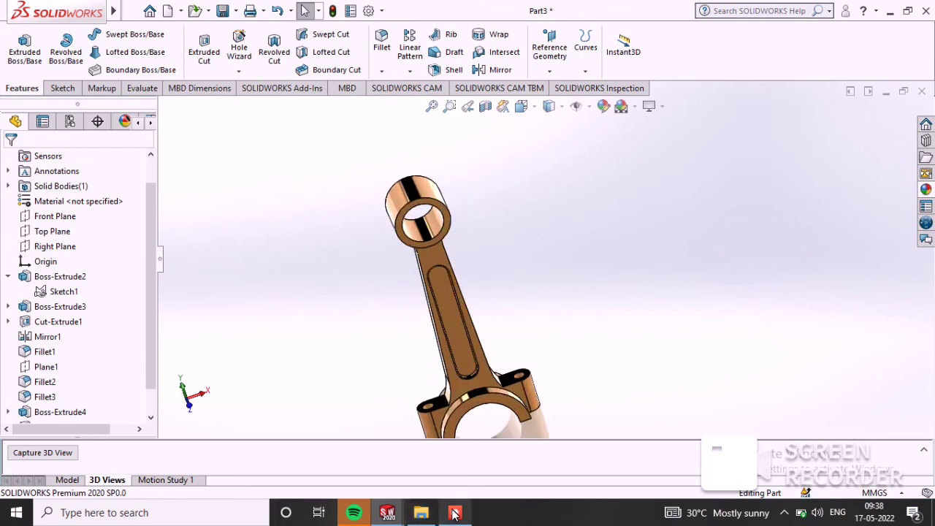
# Save the part in the 4 piston engine folder, with a file name beginning with "connec".
pyautogui.click(224, 11)
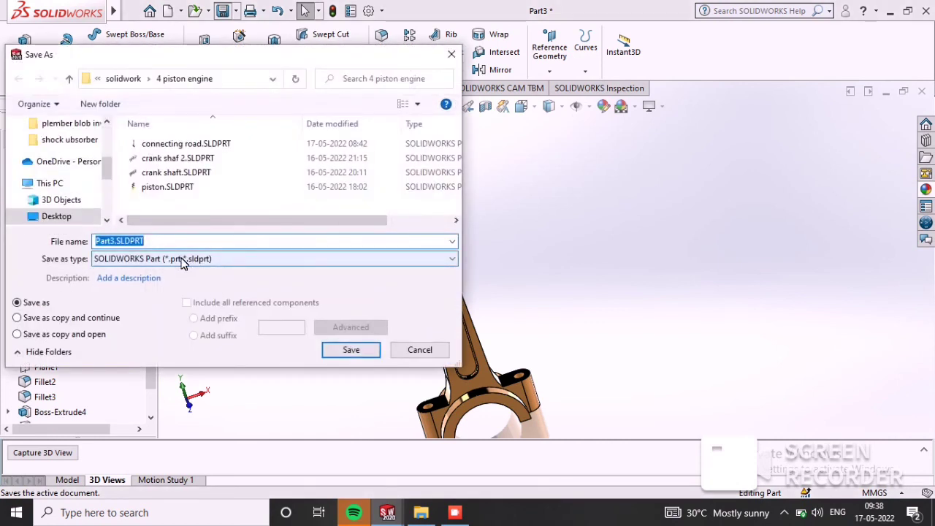
pyautogui.write('connec')
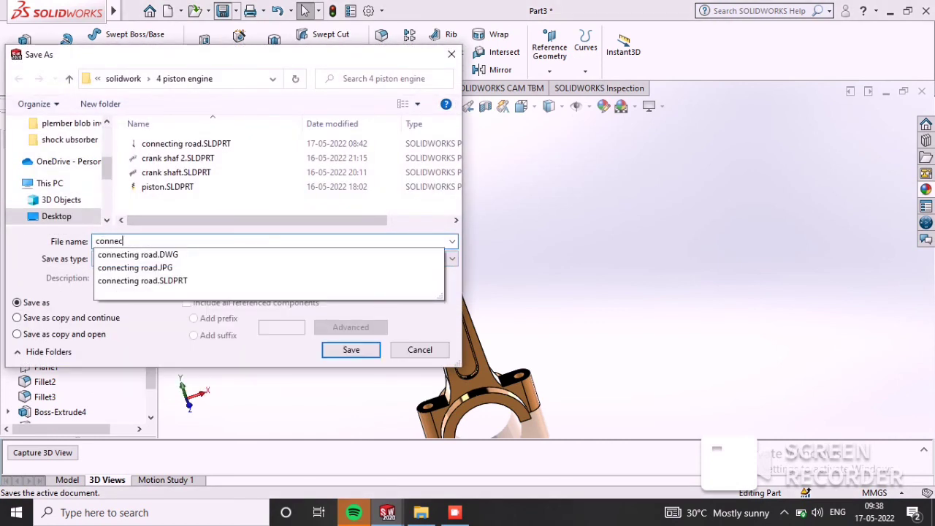